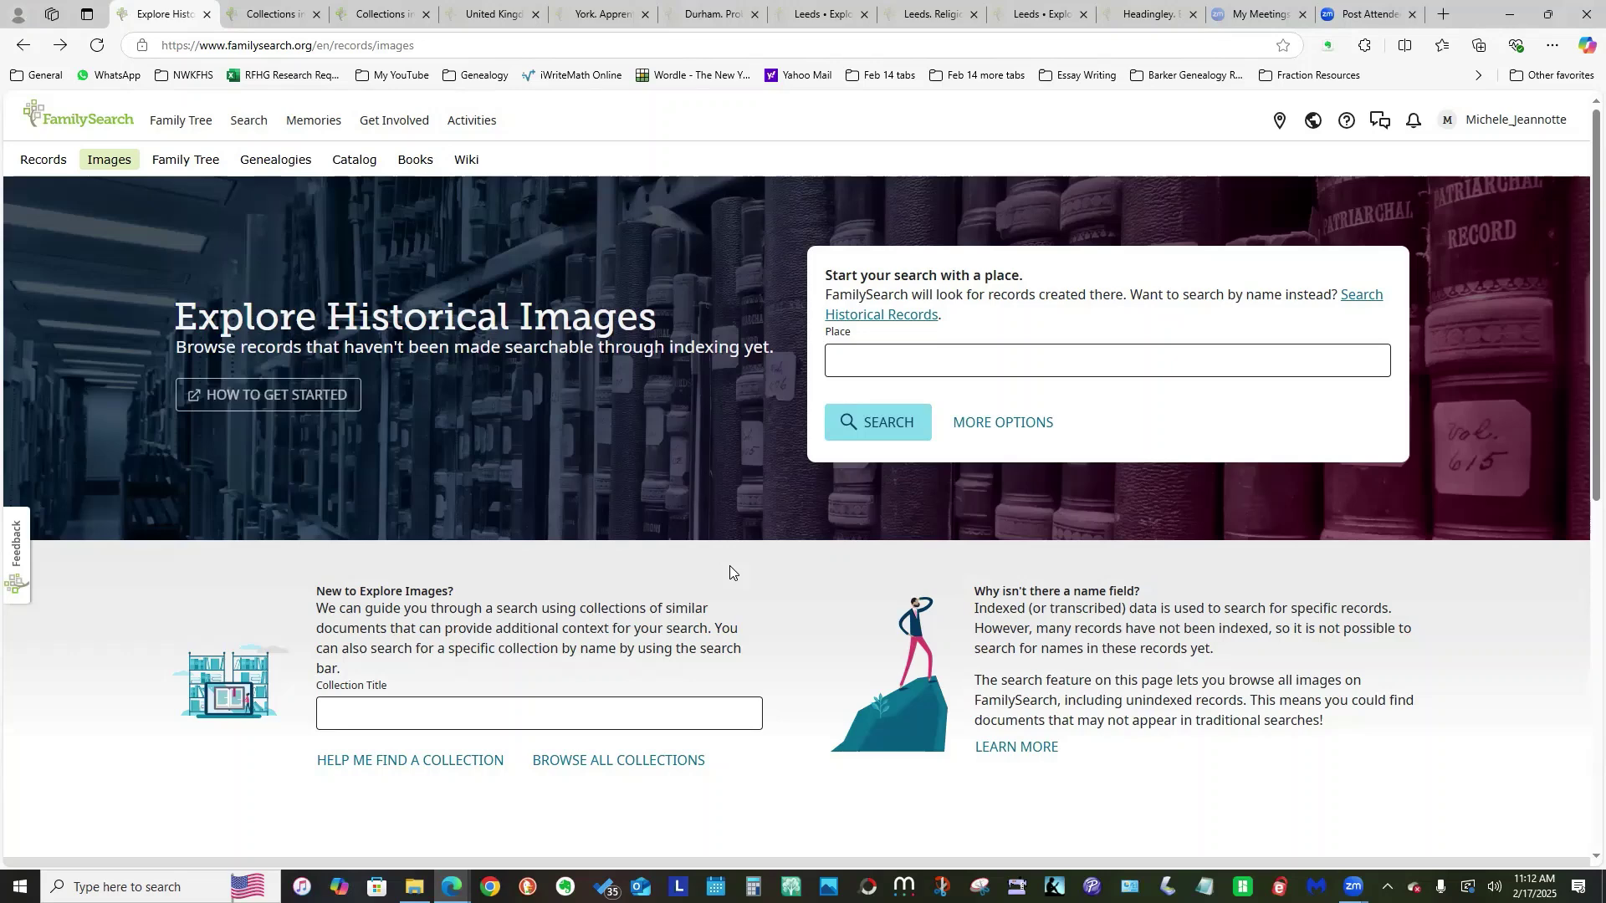
# - Examine the Explore Historical Images landing page, including its place search, collection options and explanatory sections
pyautogui.click(870, 362)
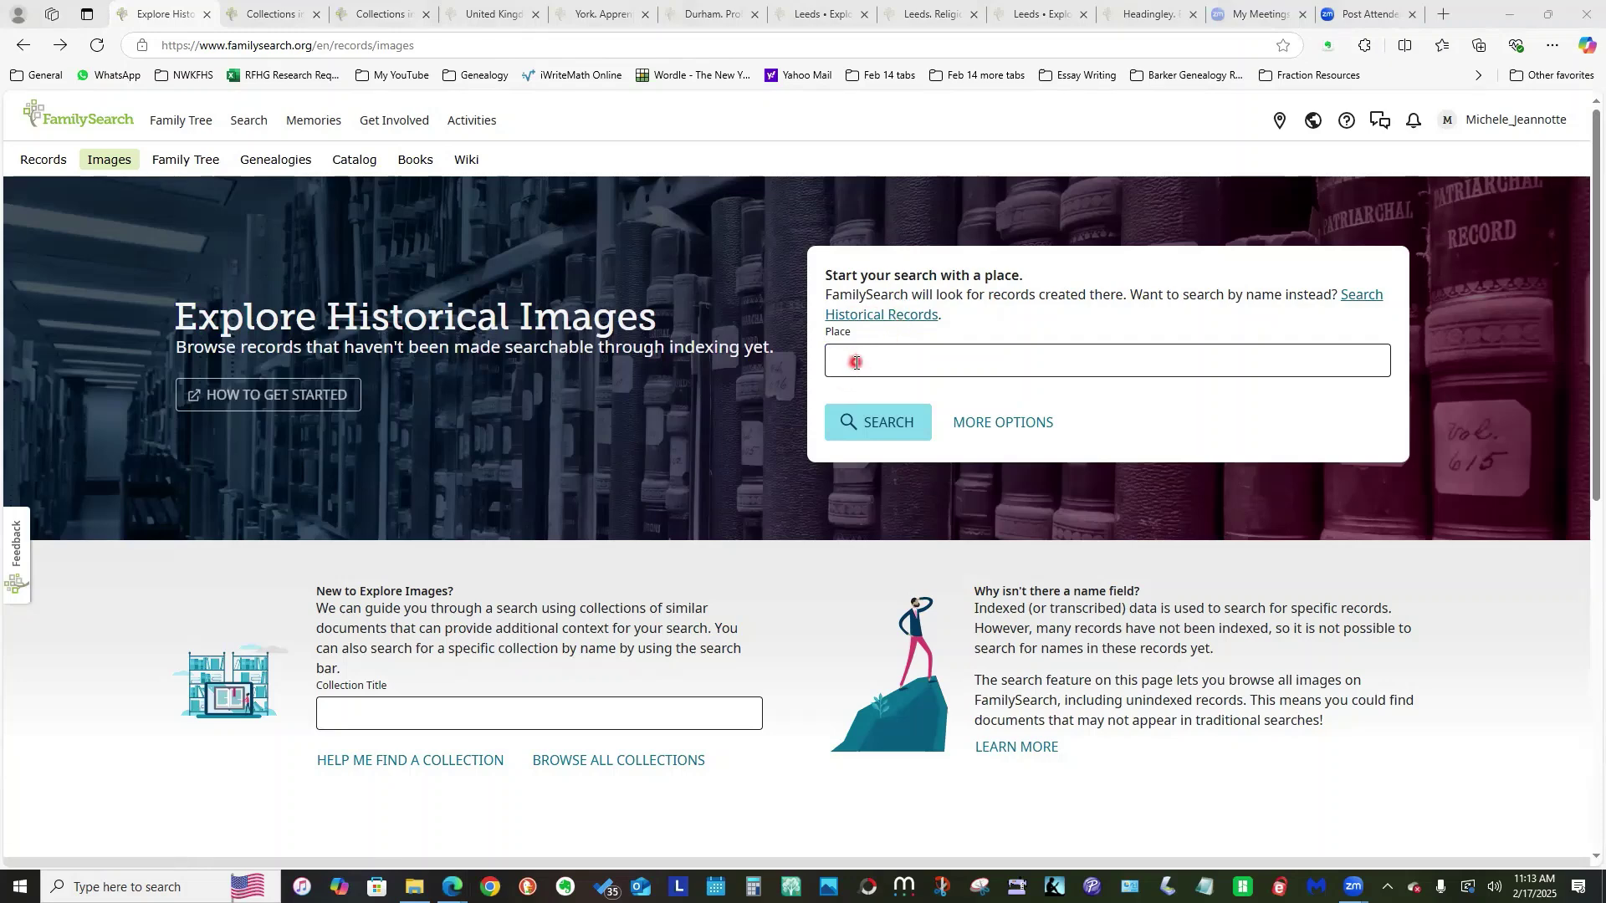
pyautogui.scroll(-2, 696, 485)
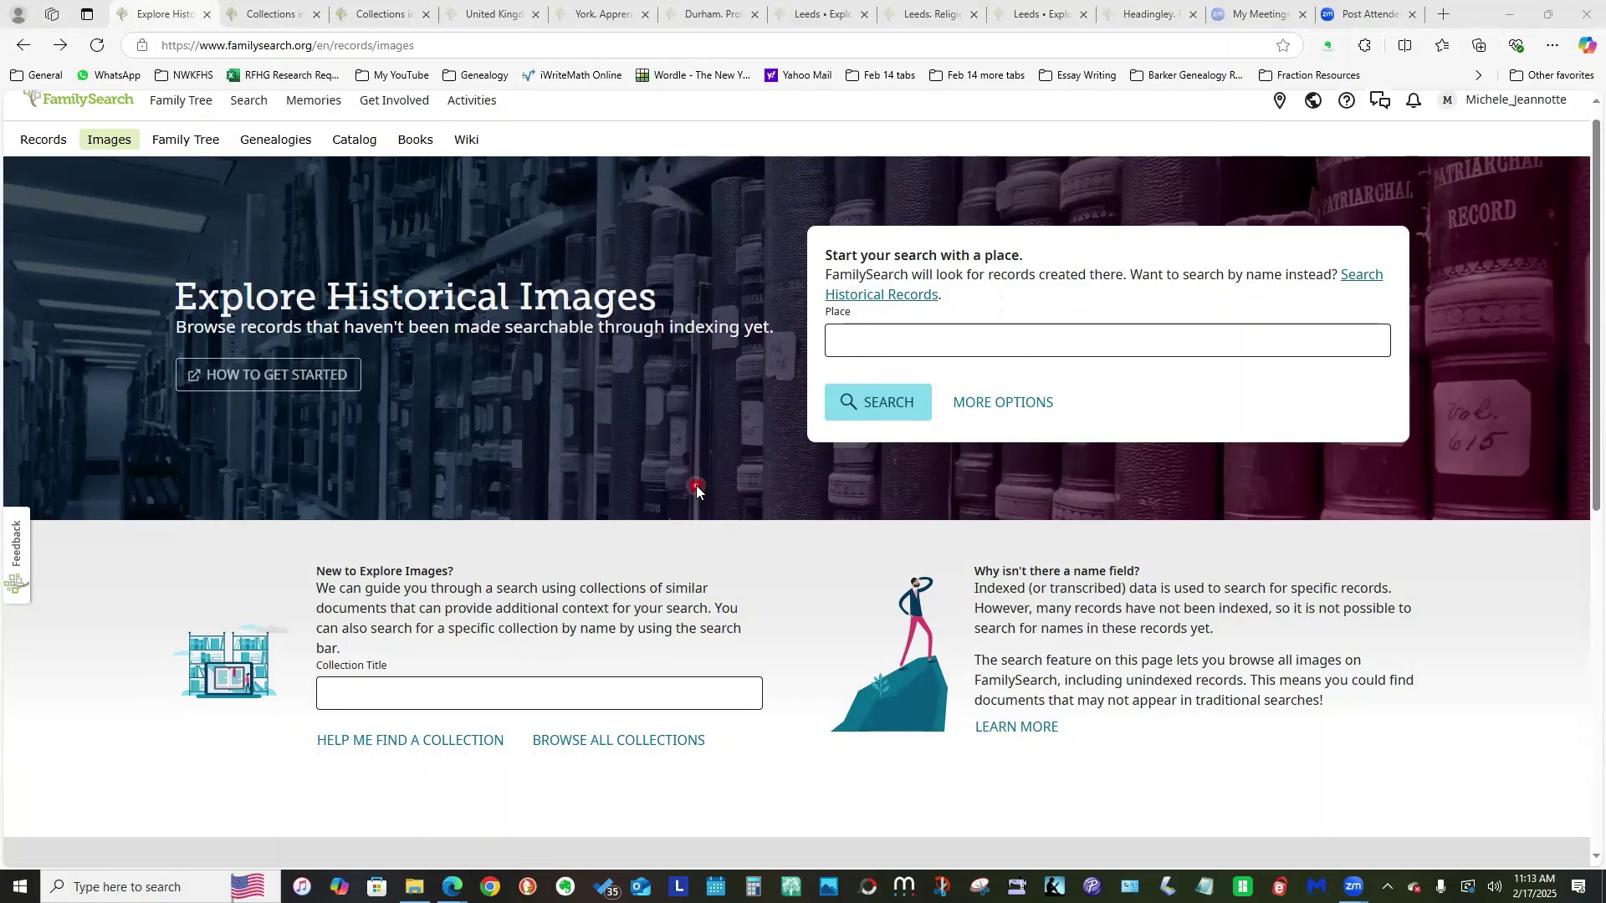
pyautogui.scroll(-3, 696, 485)
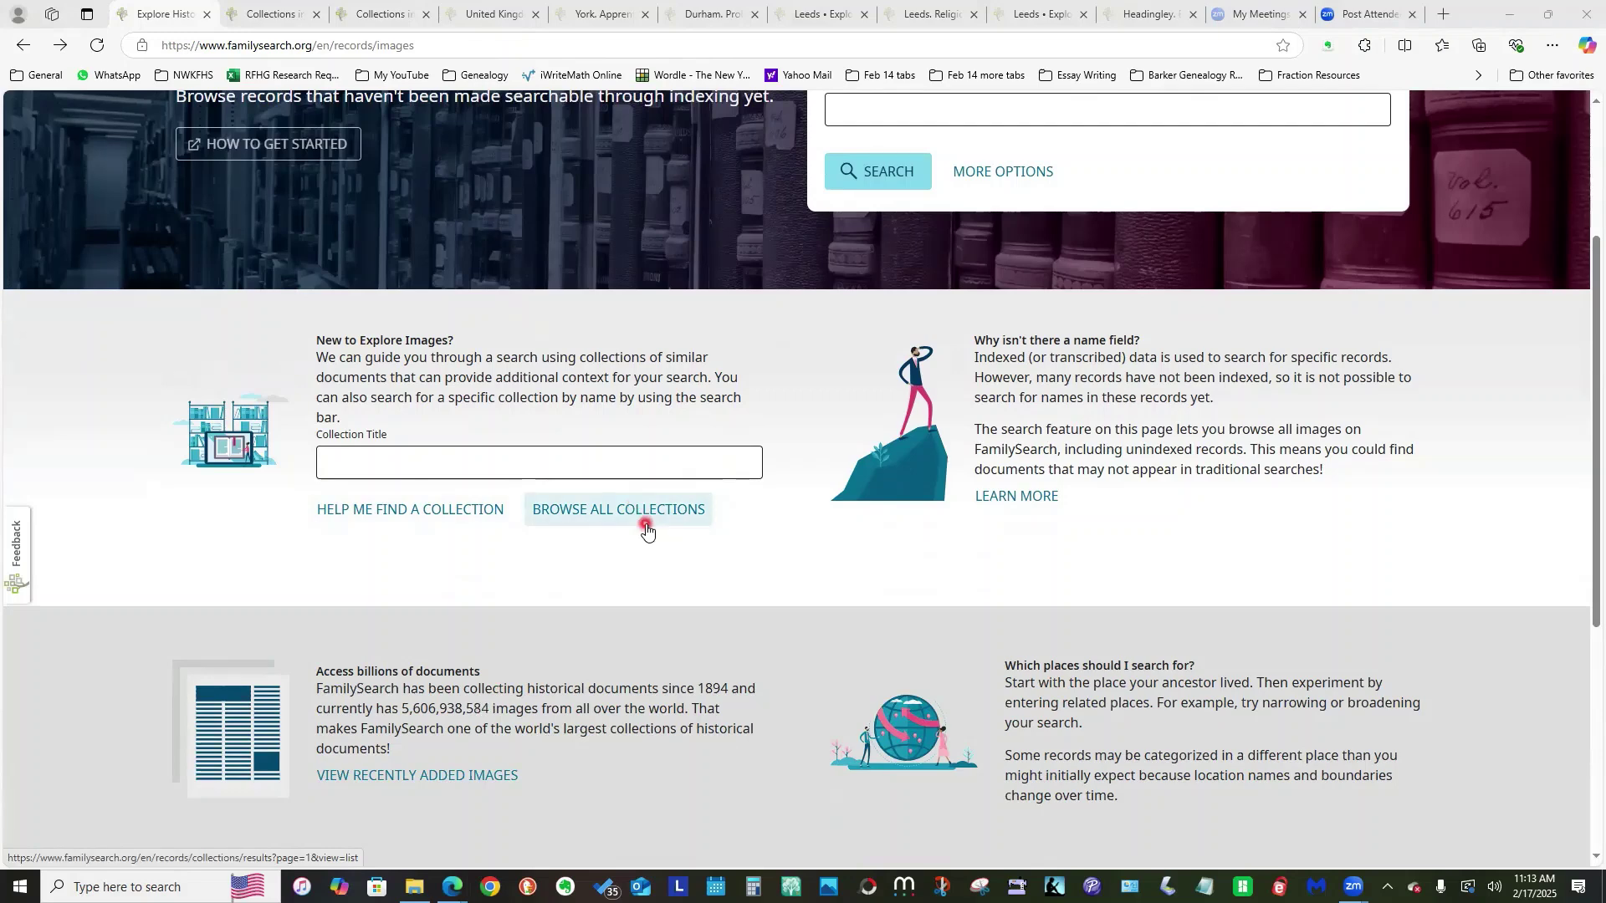
pyautogui.scroll(-3, 759, 388)
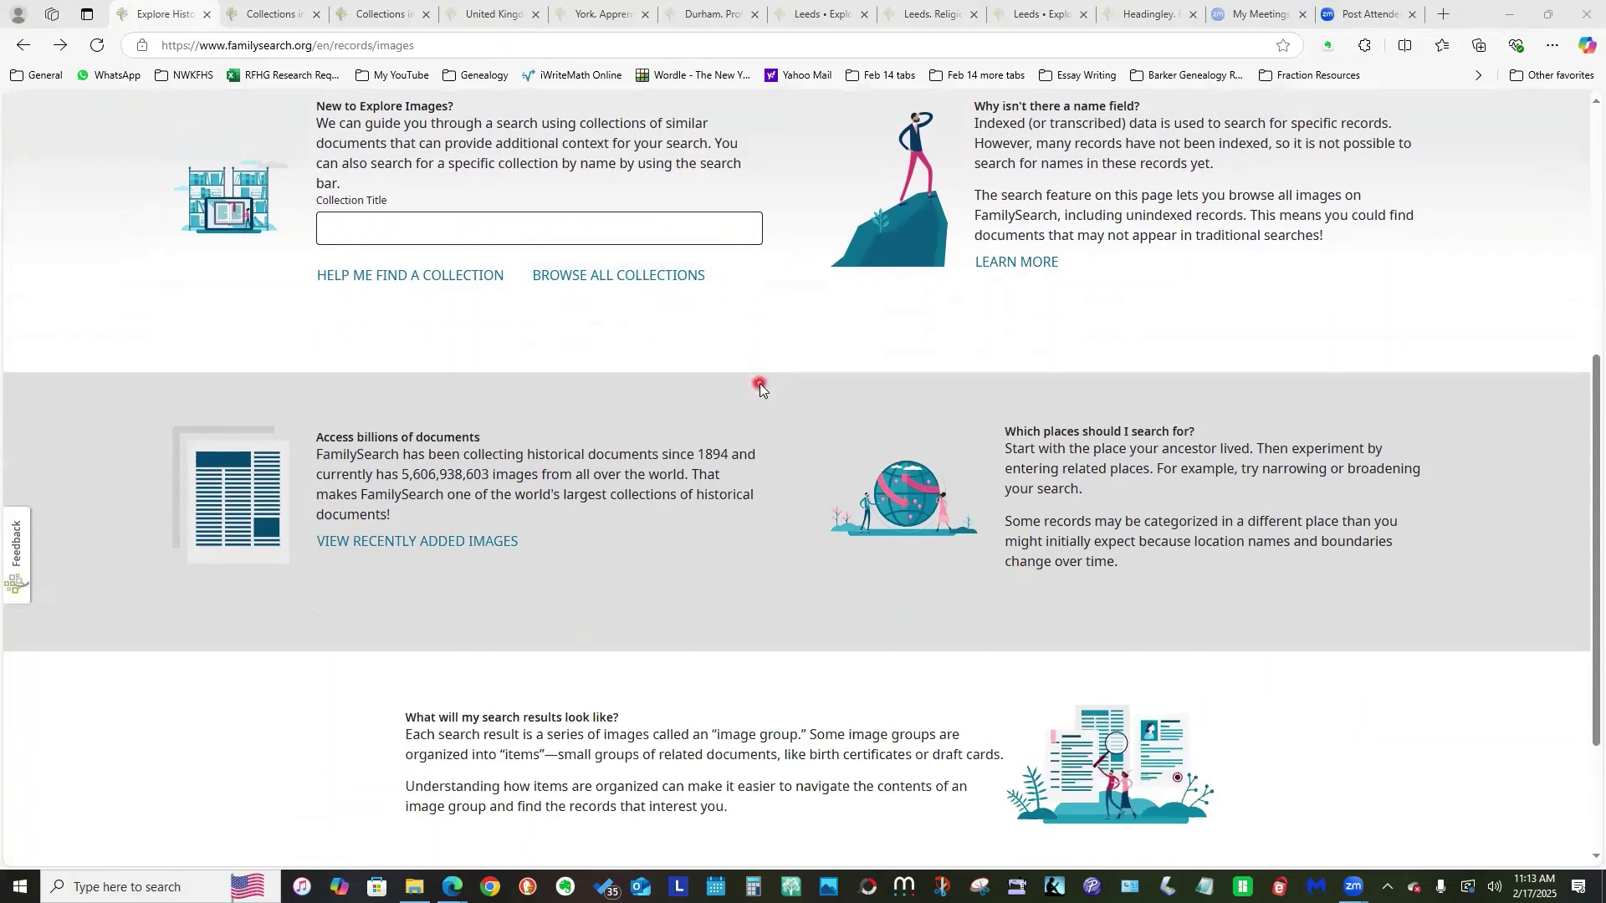
pyautogui.scroll(-1, 759, 383)
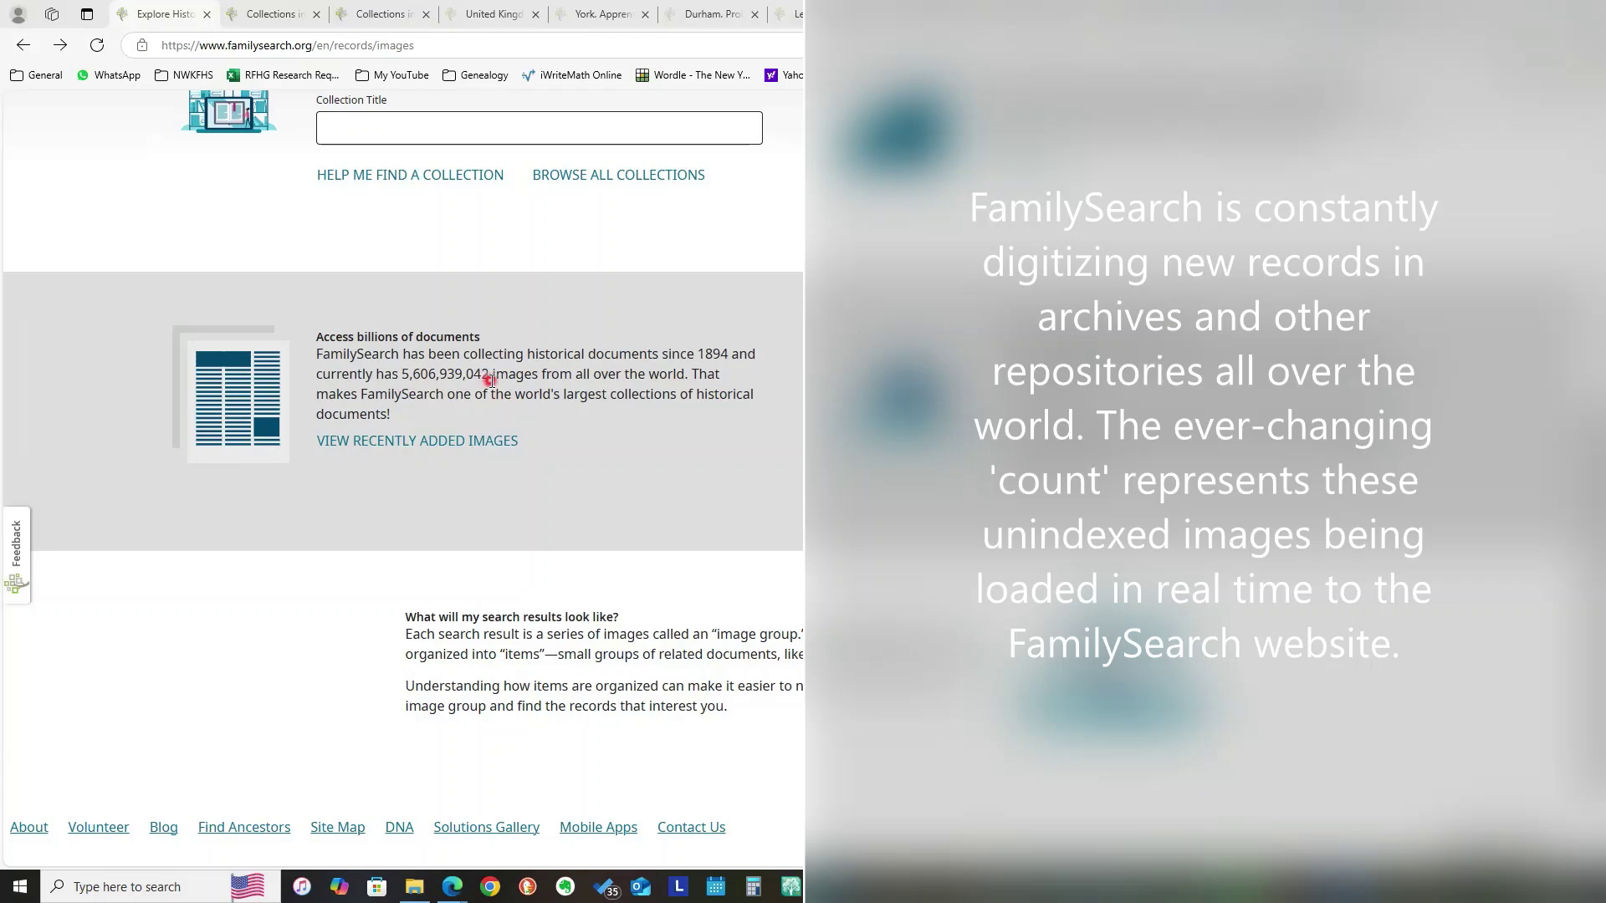
pyautogui.scroll(-1, 491, 380)
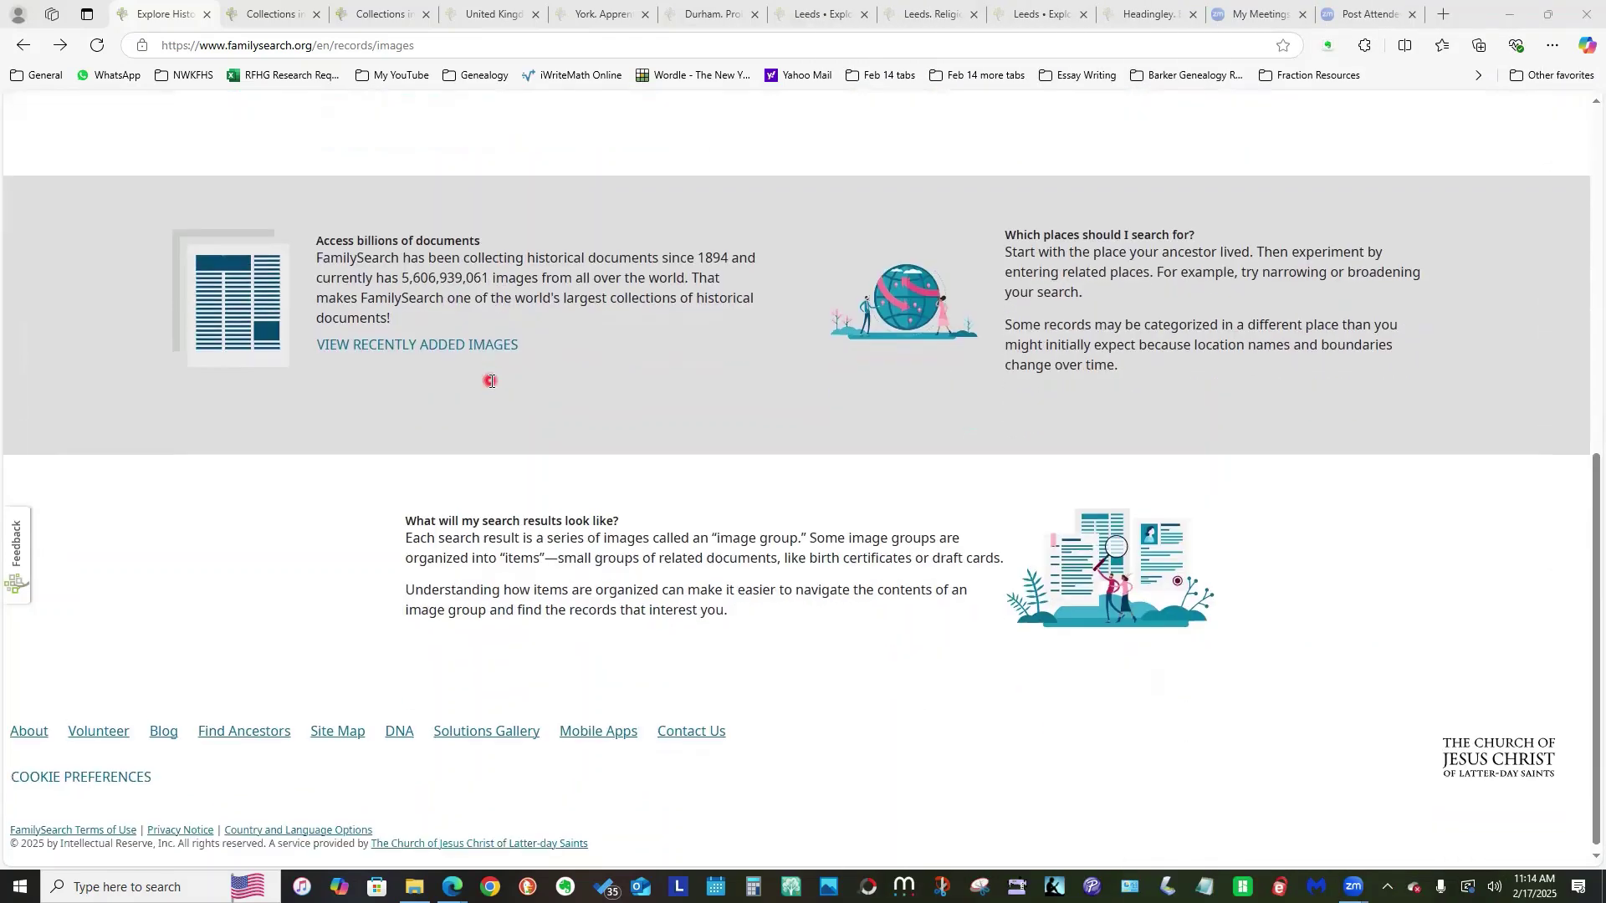
pyautogui.scroll(6, 491, 381)
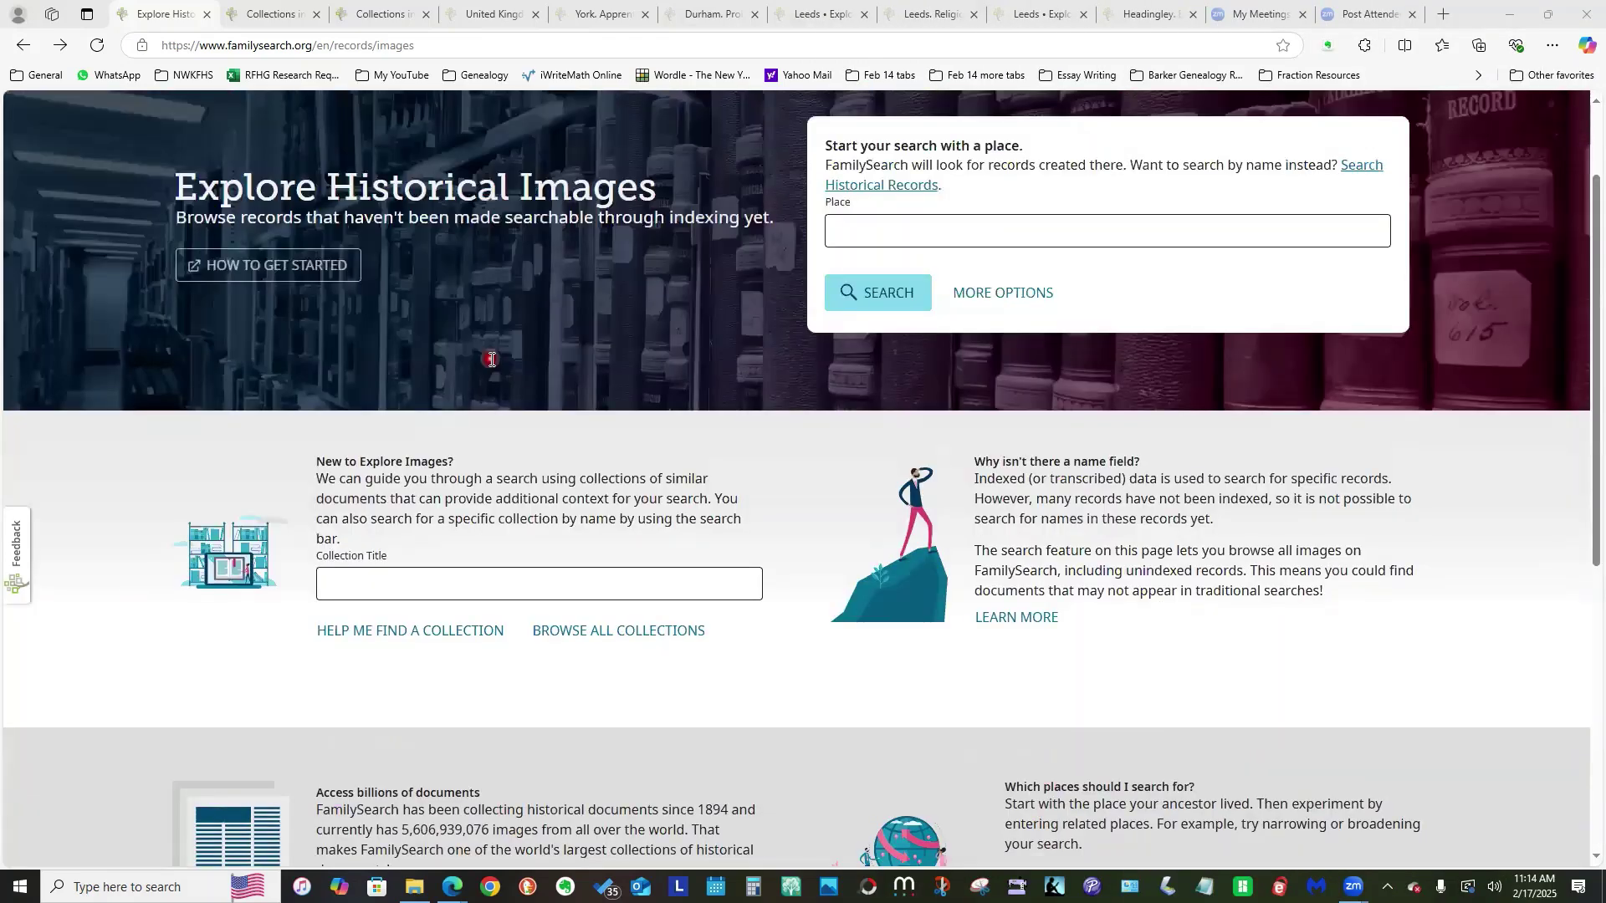
pyautogui.scroll(1, 491, 360)
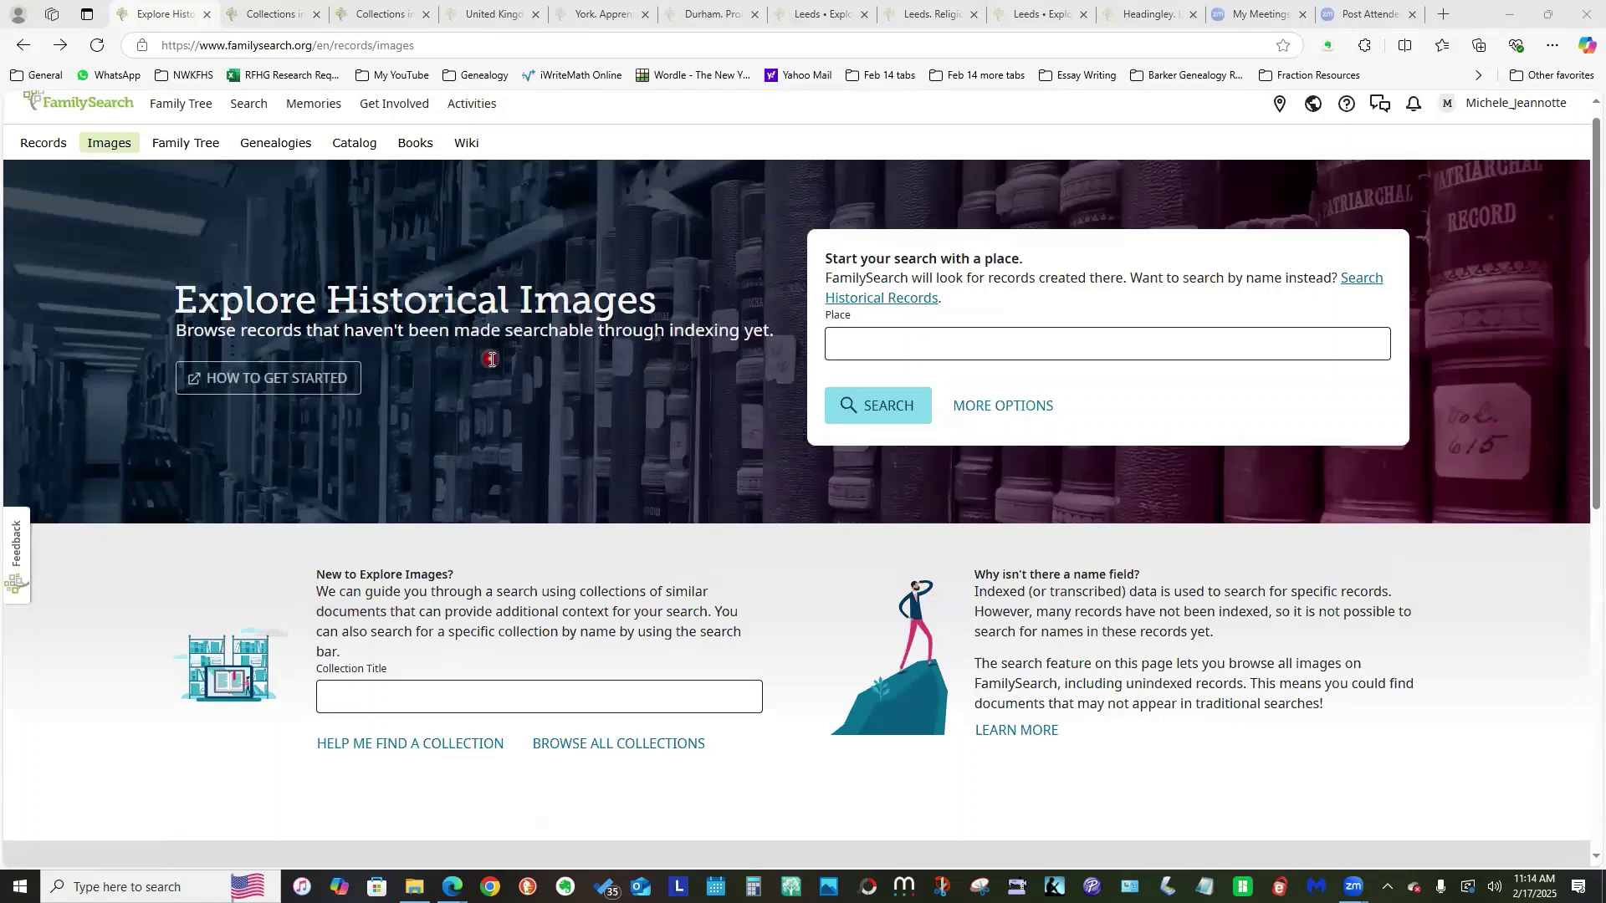
pyautogui.scroll(1, 491, 359)
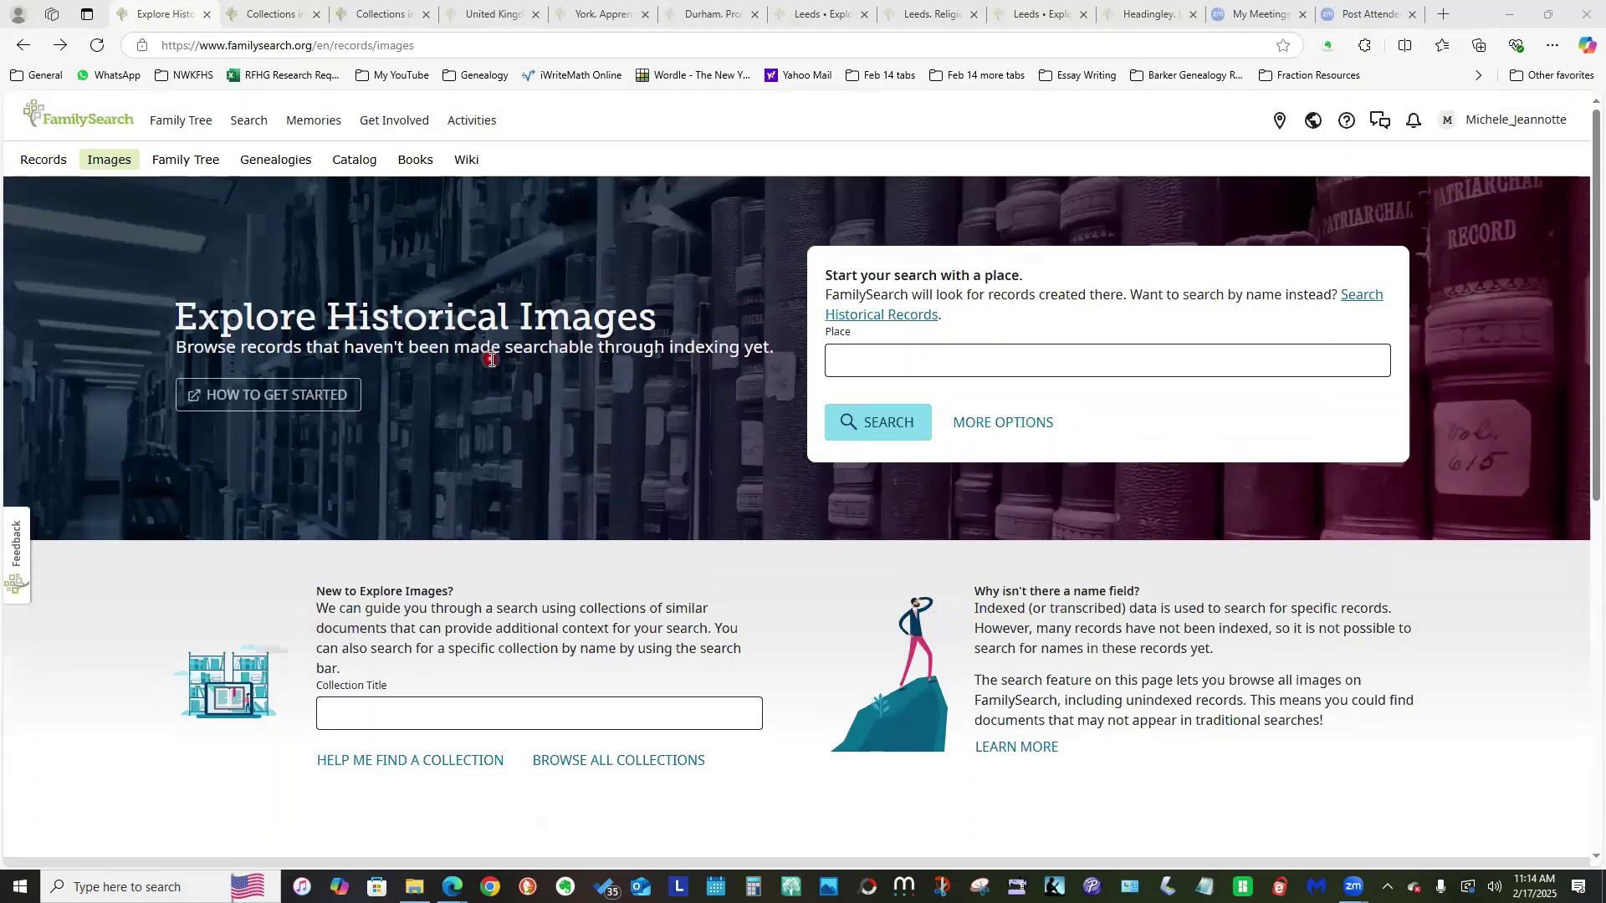
# - Open the list of all image collections and look through its first page, including titles, index percentages and record types
pyautogui.click(581, 763)
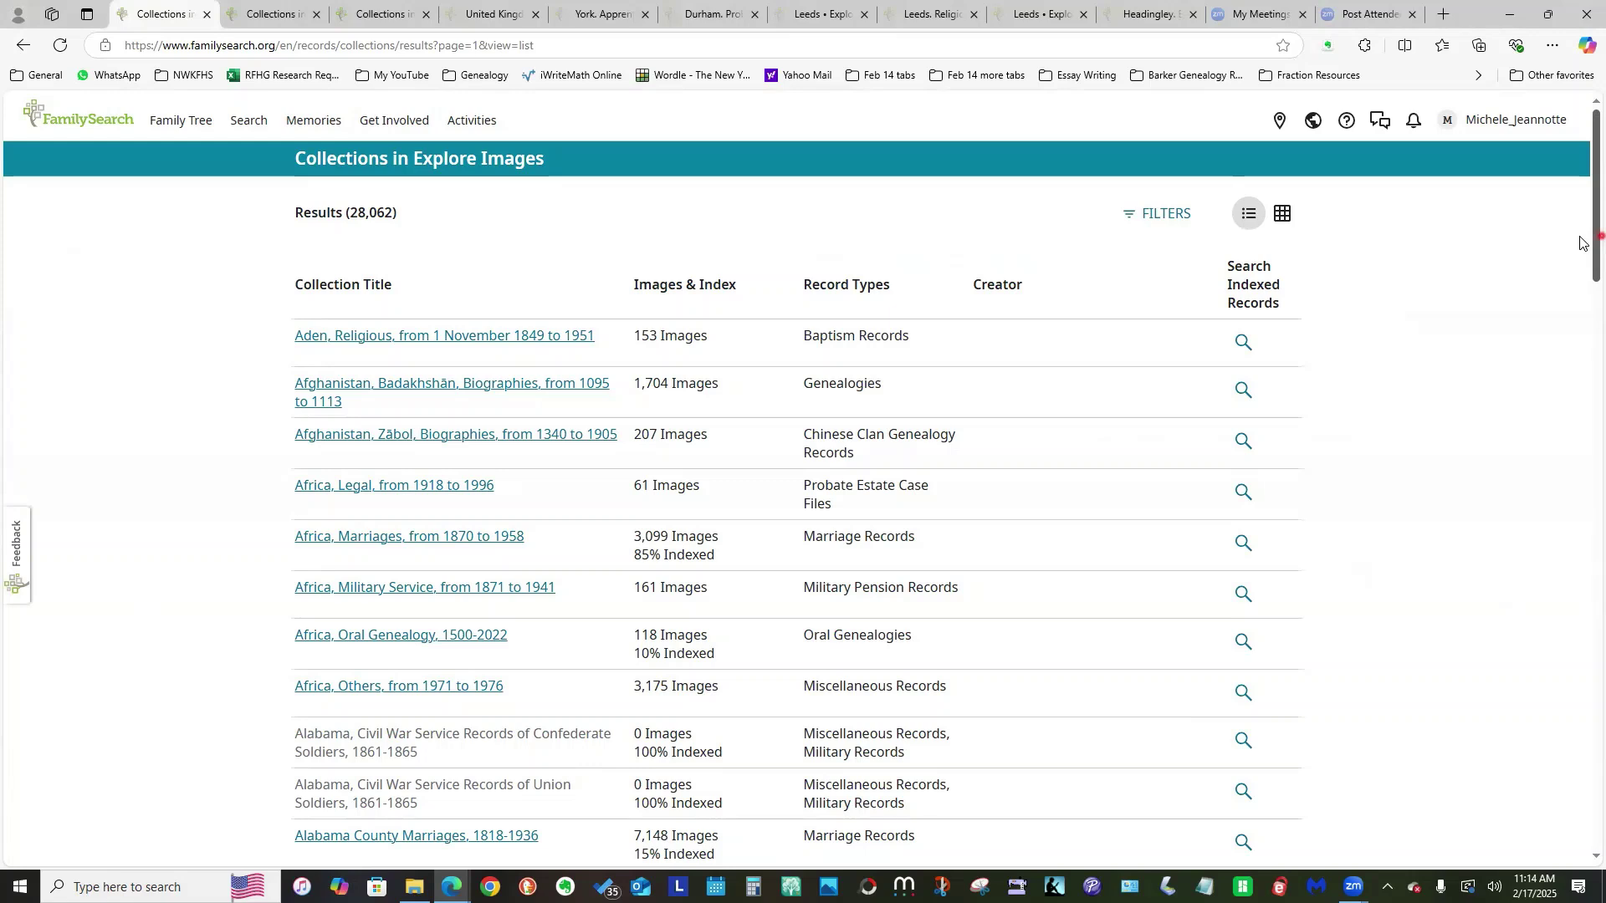
pyautogui.scroll(-1, 1583, 244)
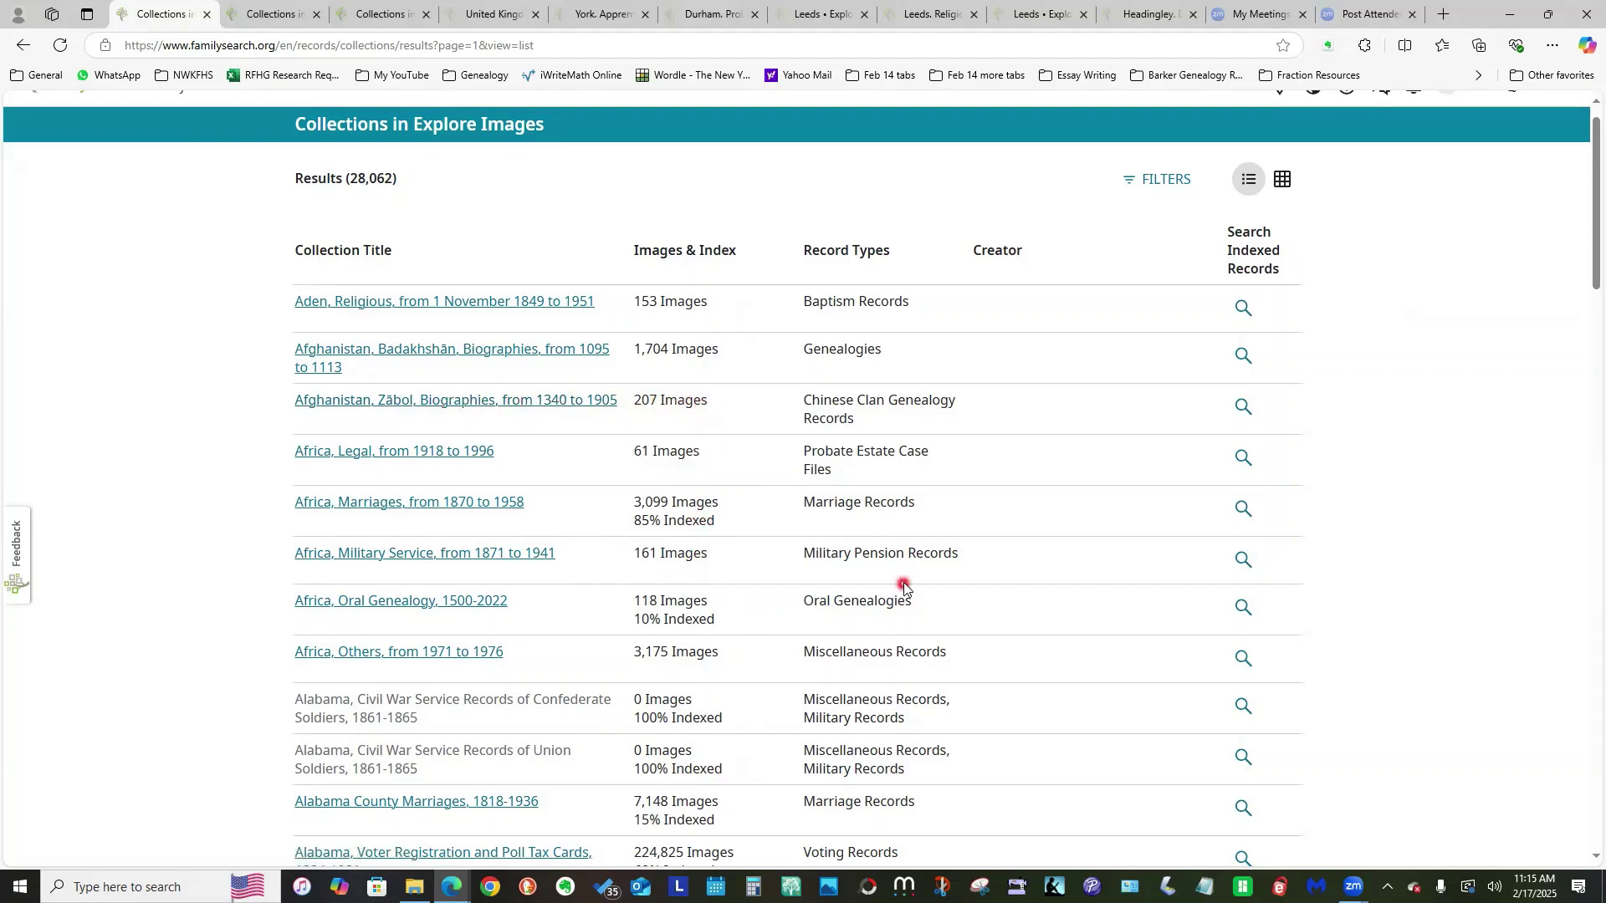
pyautogui.scroll(-3, 904, 588)
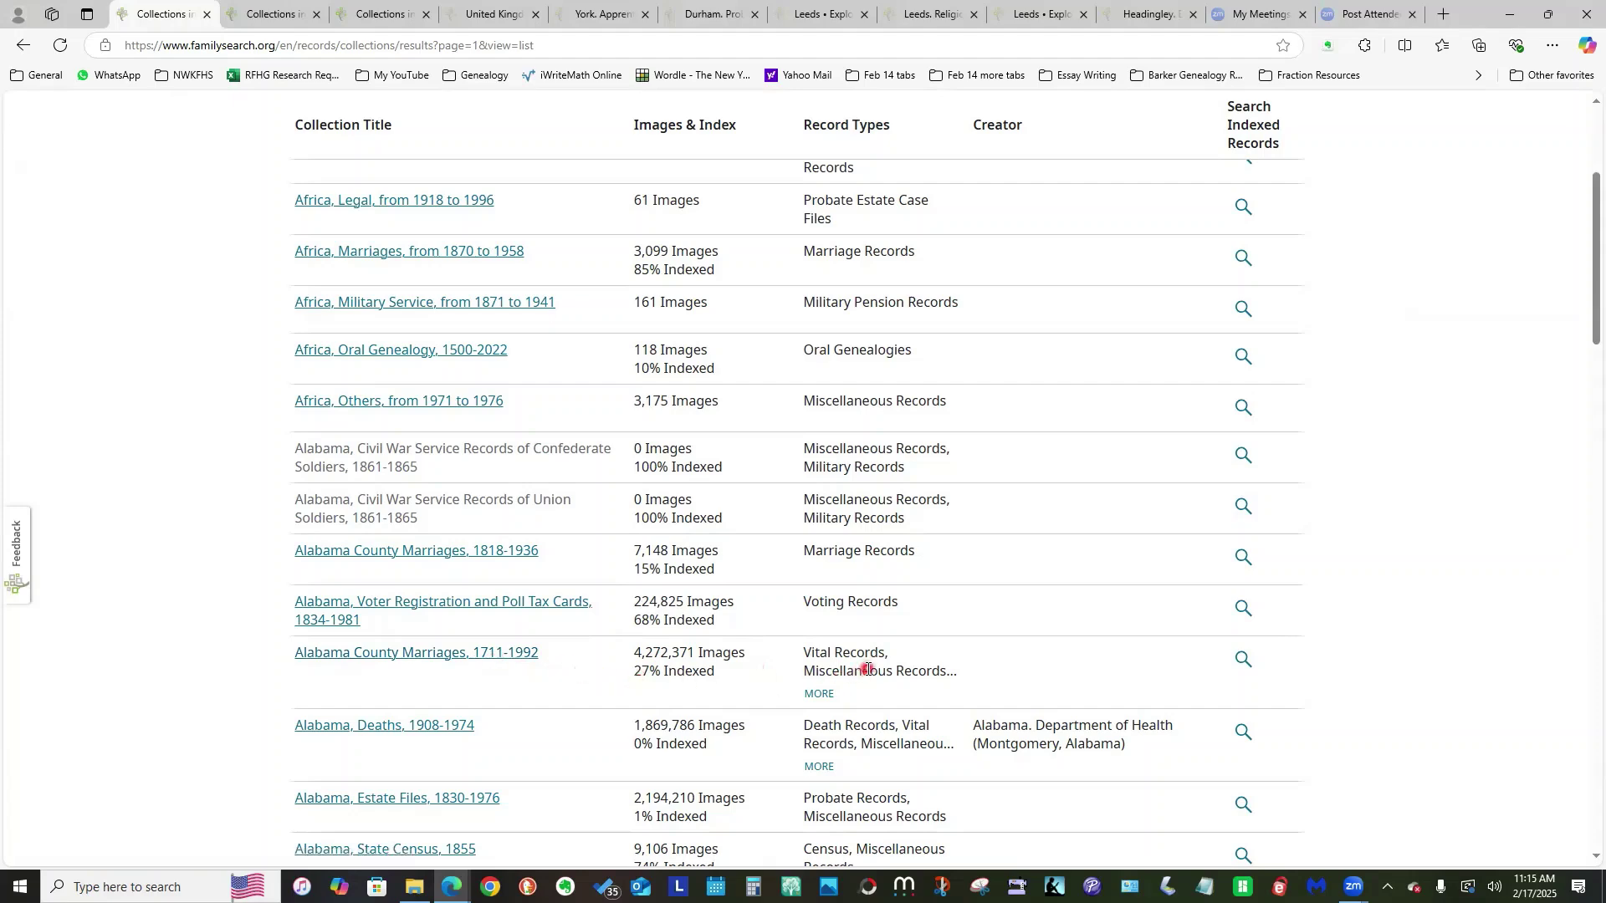
pyautogui.scroll(-4, 867, 669)
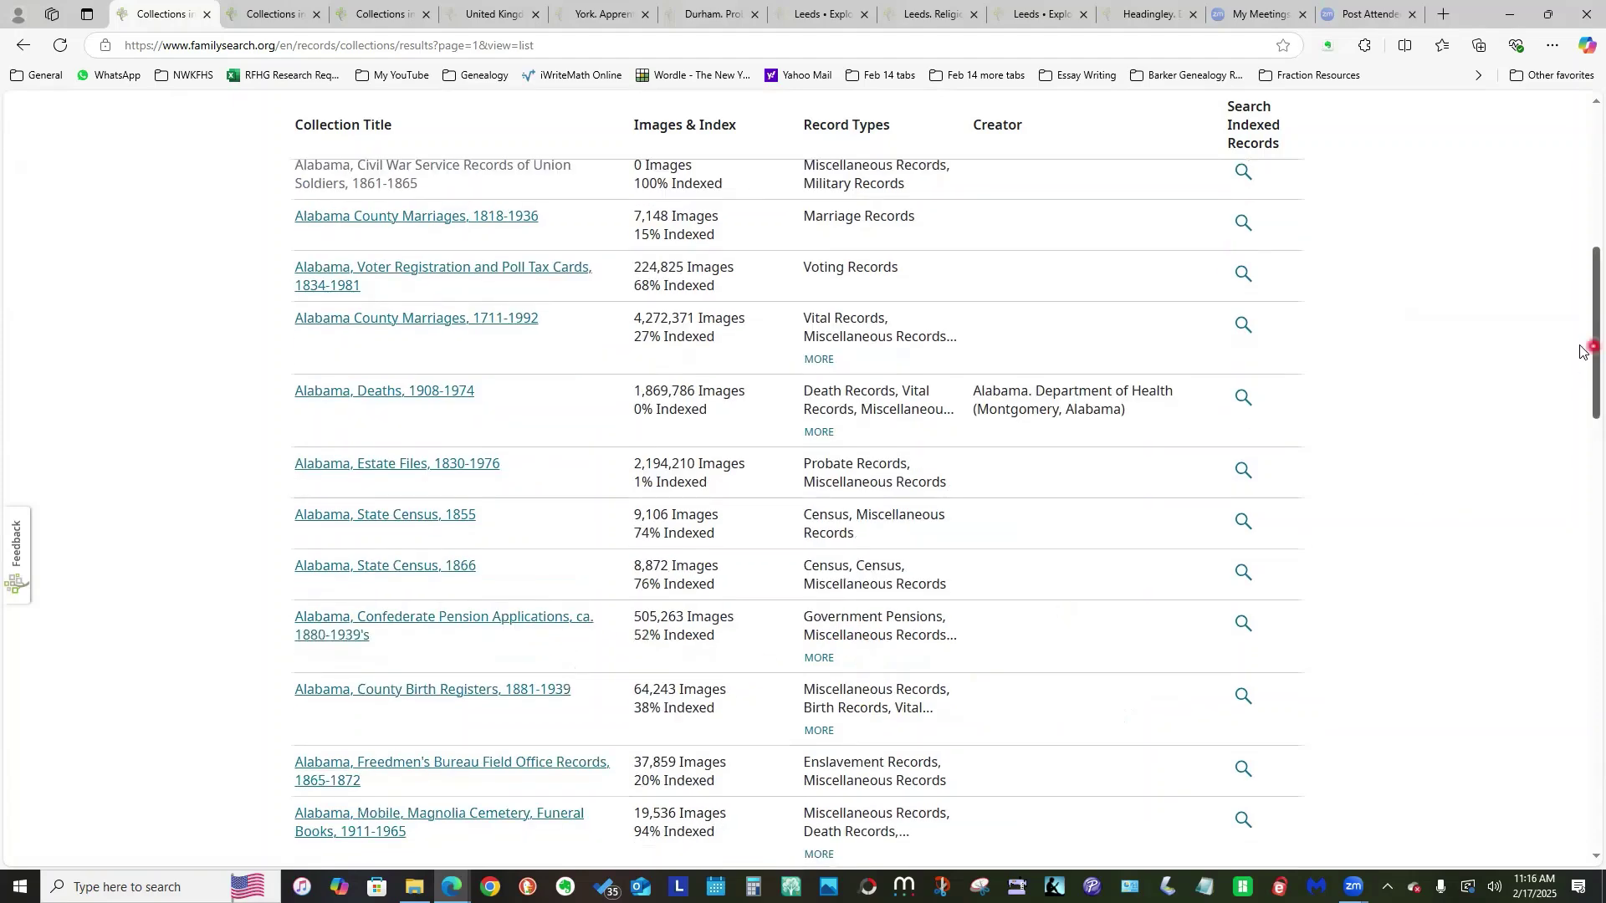
pyautogui.moveTo(1583, 351); pyautogui.dragTo(1583, 857)
pyautogui.click(1256, 684)
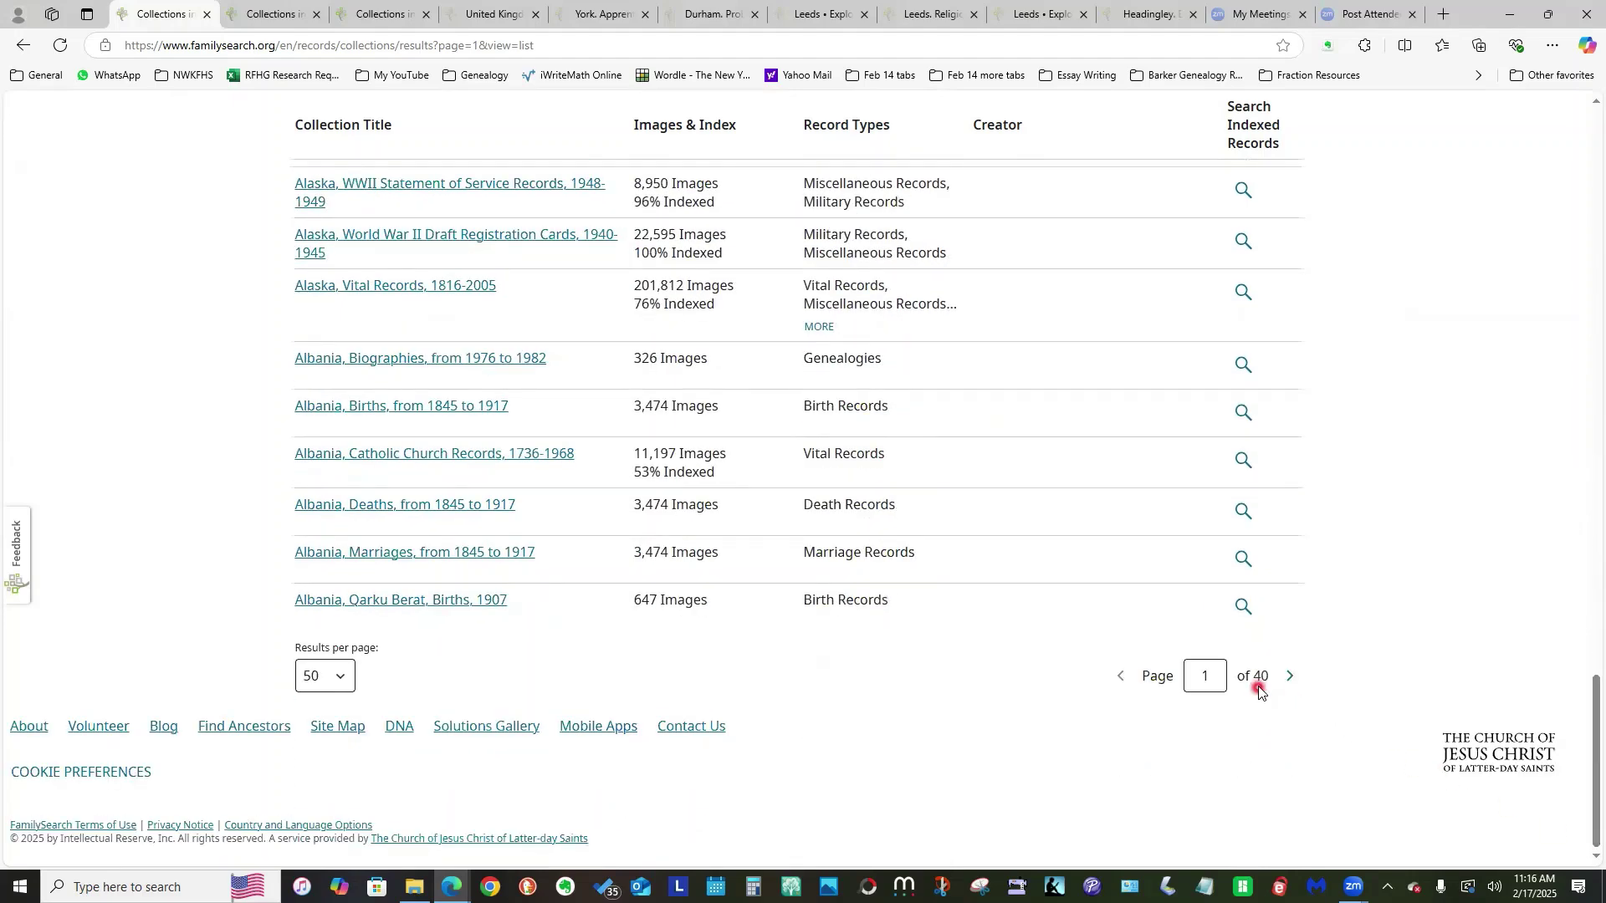
pyautogui.click(1597, 819)
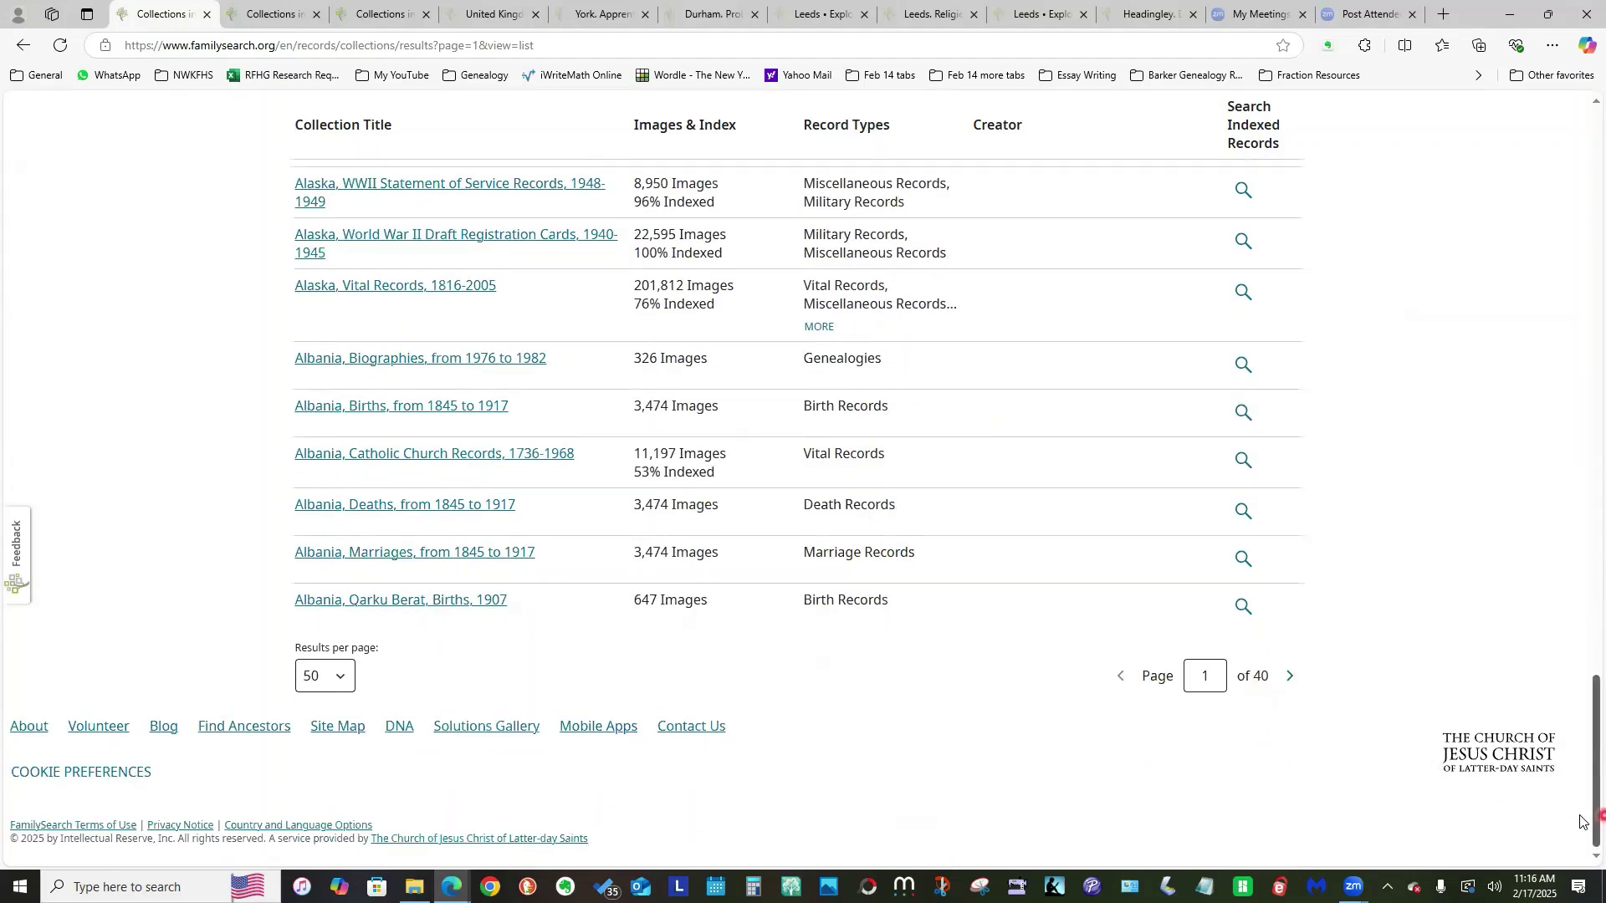
pyautogui.moveTo(1579, 816); pyautogui.dragTo(1580, 657)
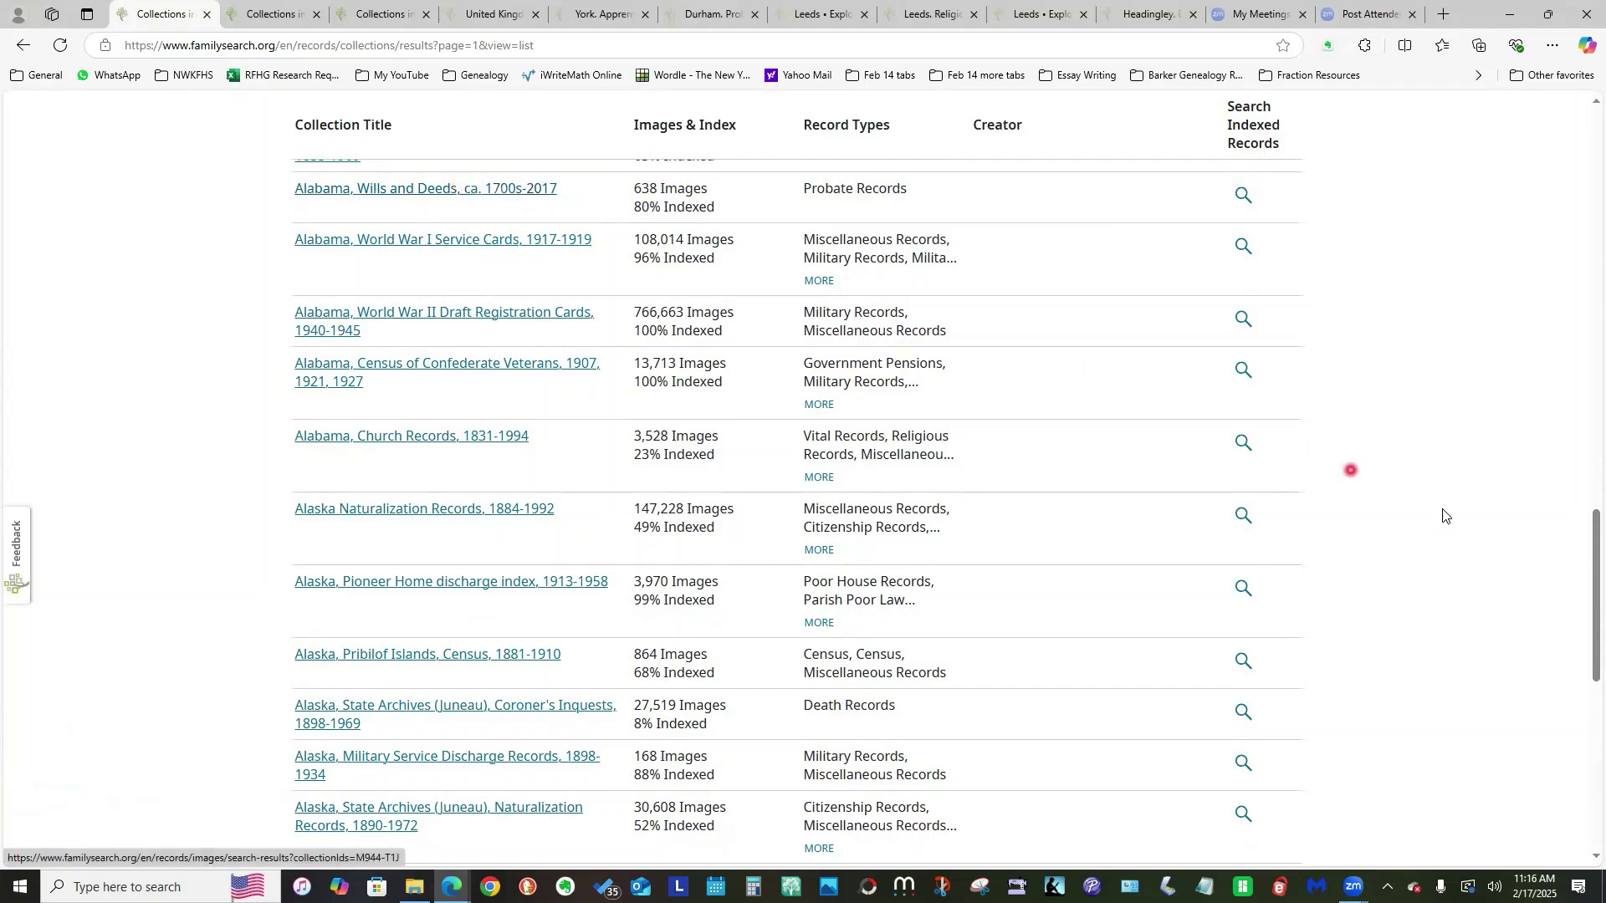
pyautogui.moveTo(1580, 569); pyautogui.dragTo(1580, 164)
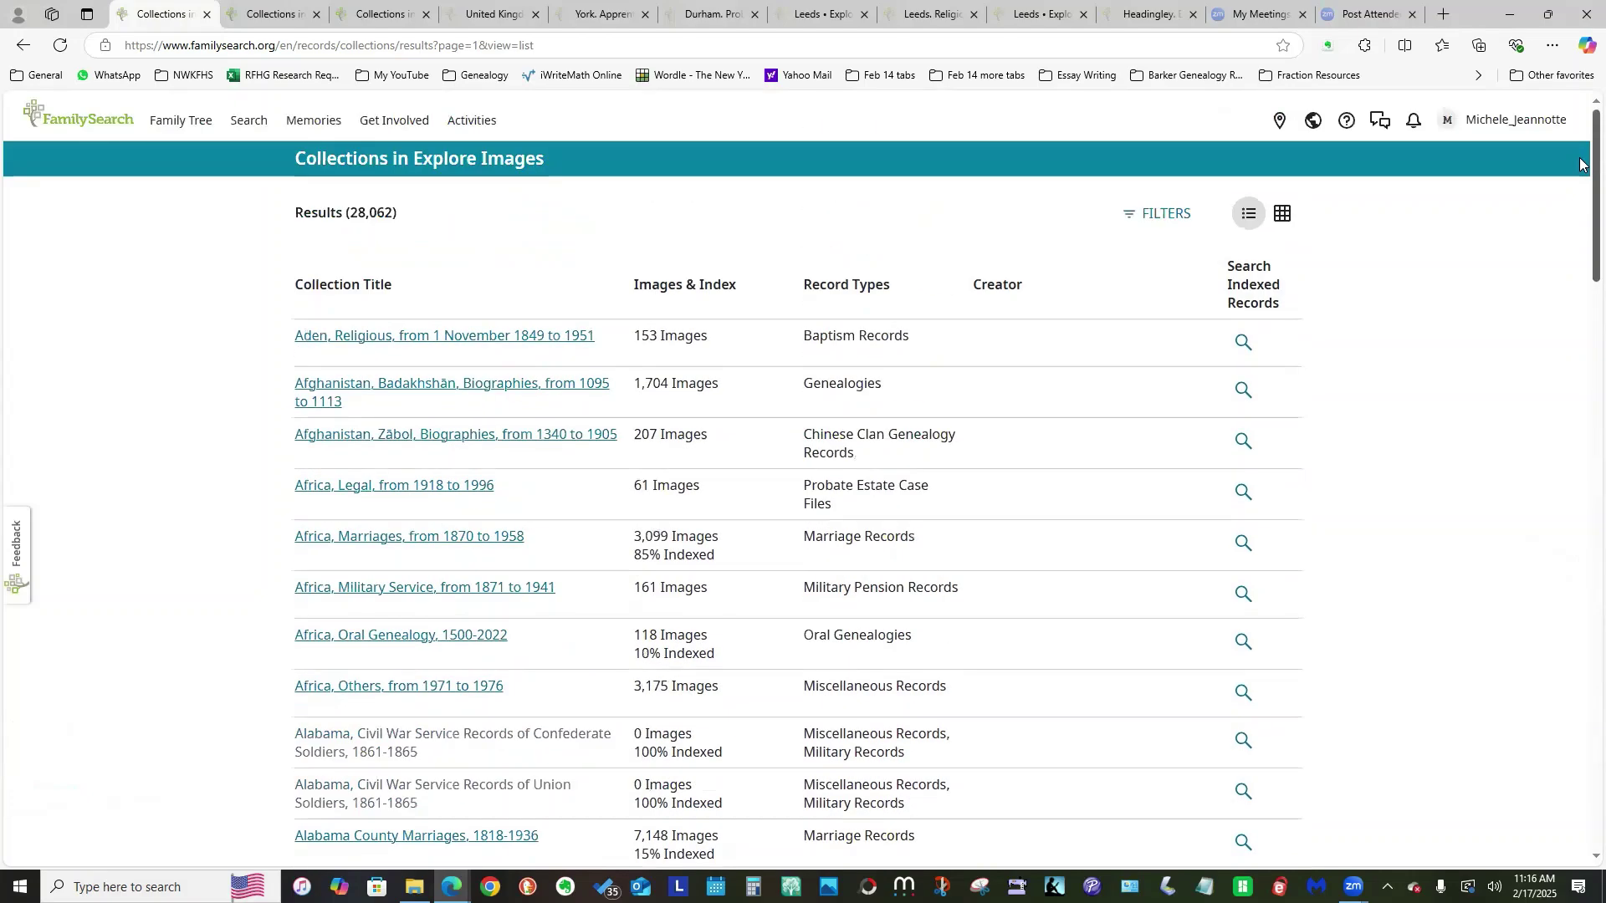
# - View the collections as a grid and return to the list layout
pyautogui.click(1284, 221)
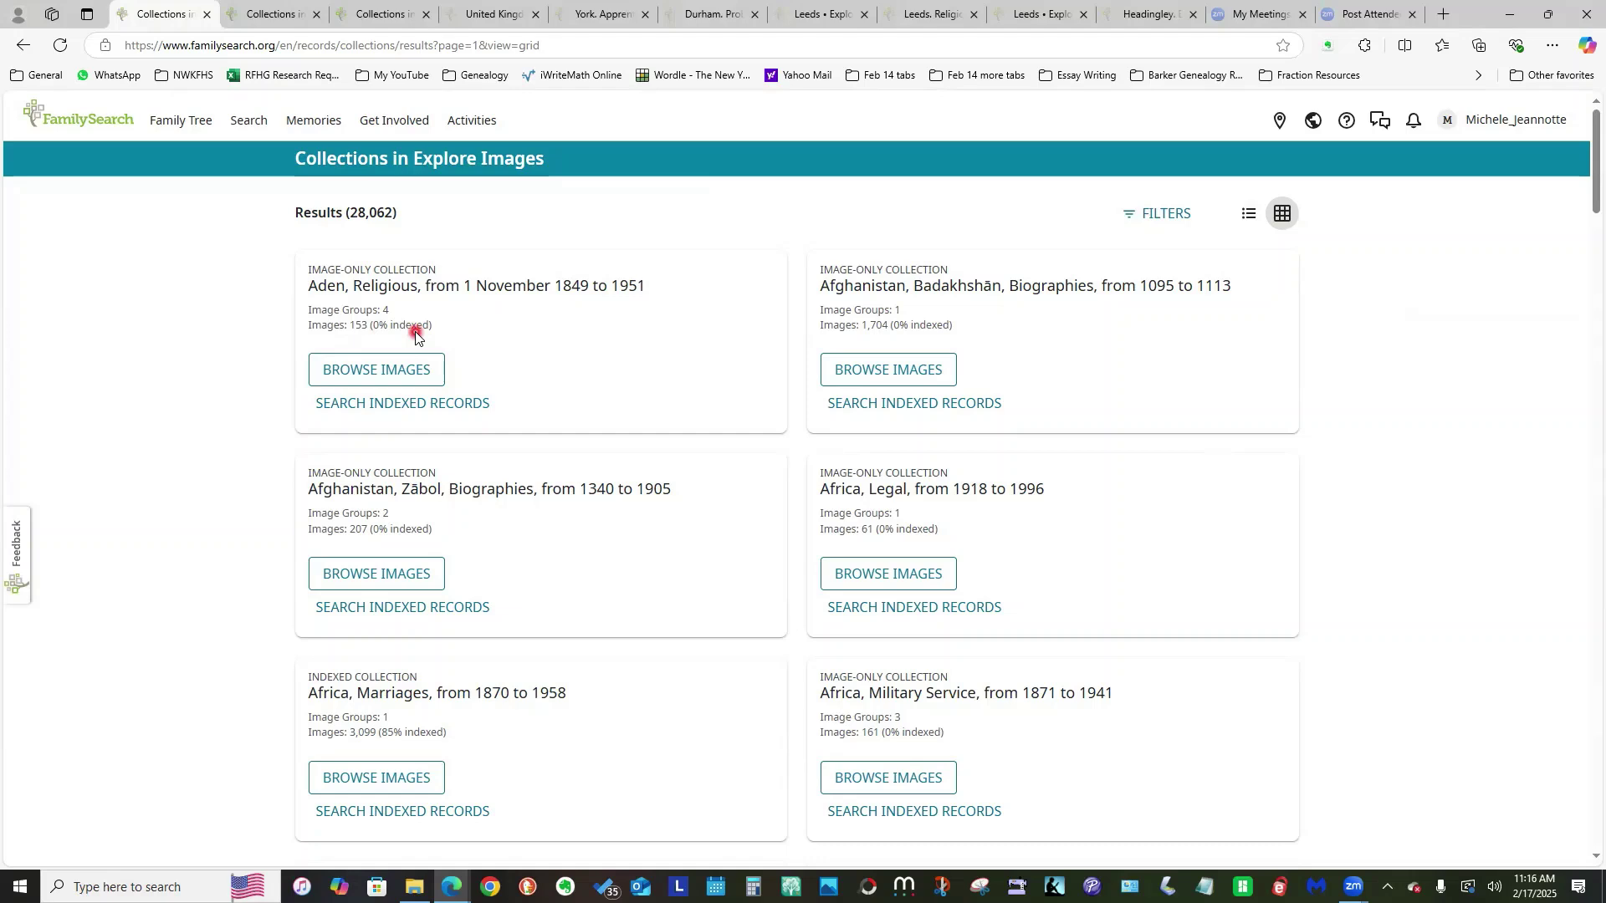
pyautogui.click(1249, 214)
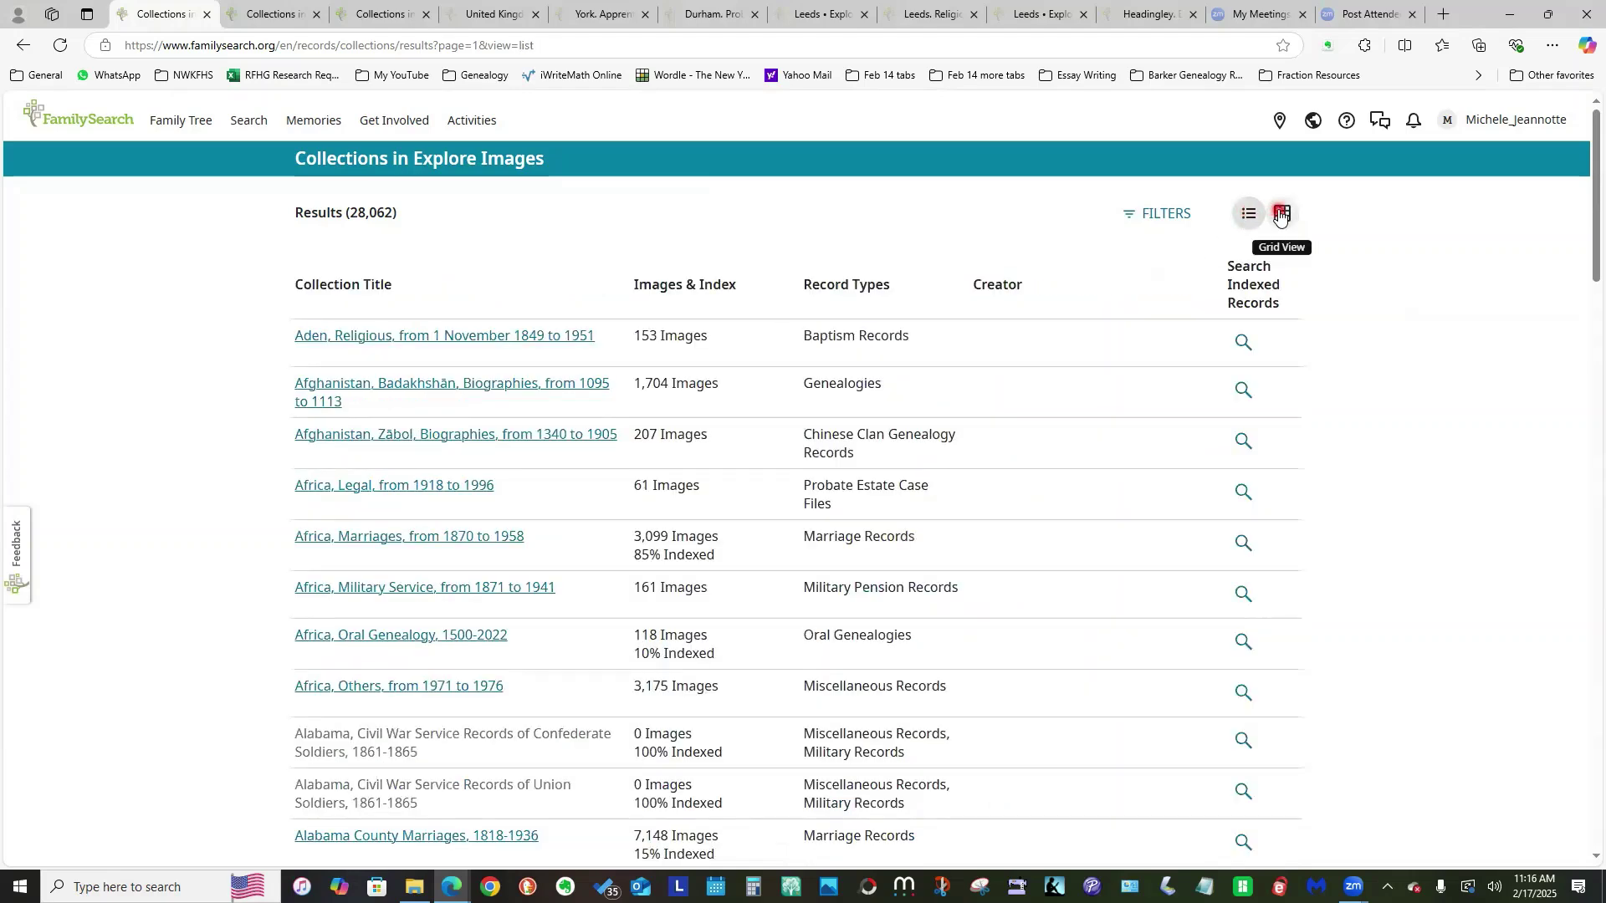
# - Filter the image collections by place to United Kingdom under Europe and apply the filter
pyautogui.click(1162, 220)
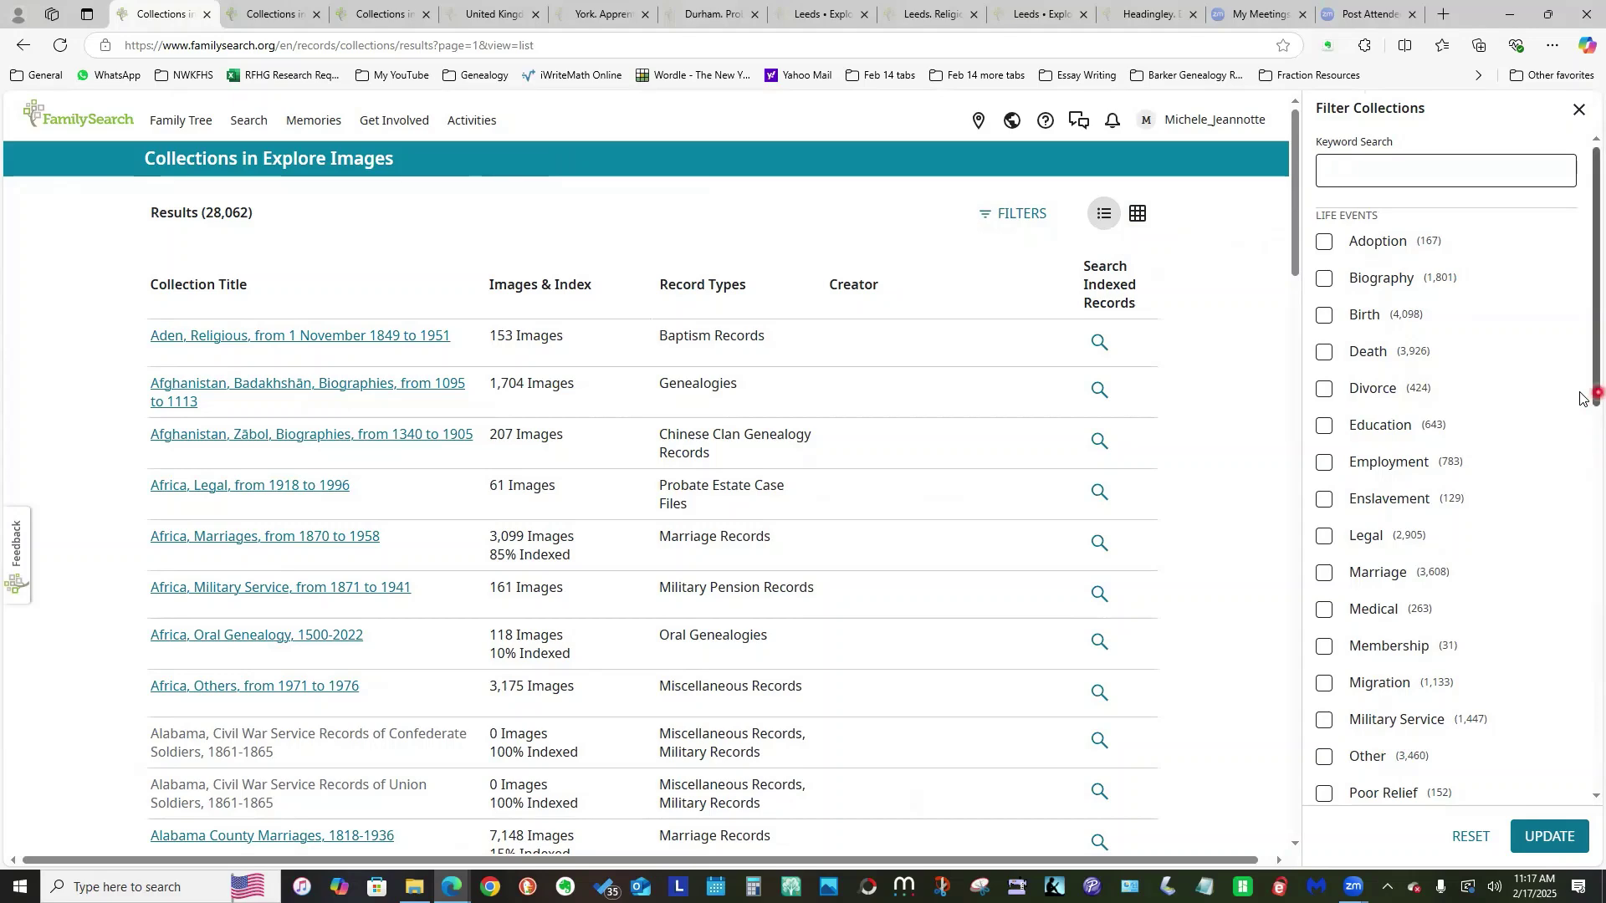
pyautogui.moveTo(1597, 401); pyautogui.dragTo(1580, 725)
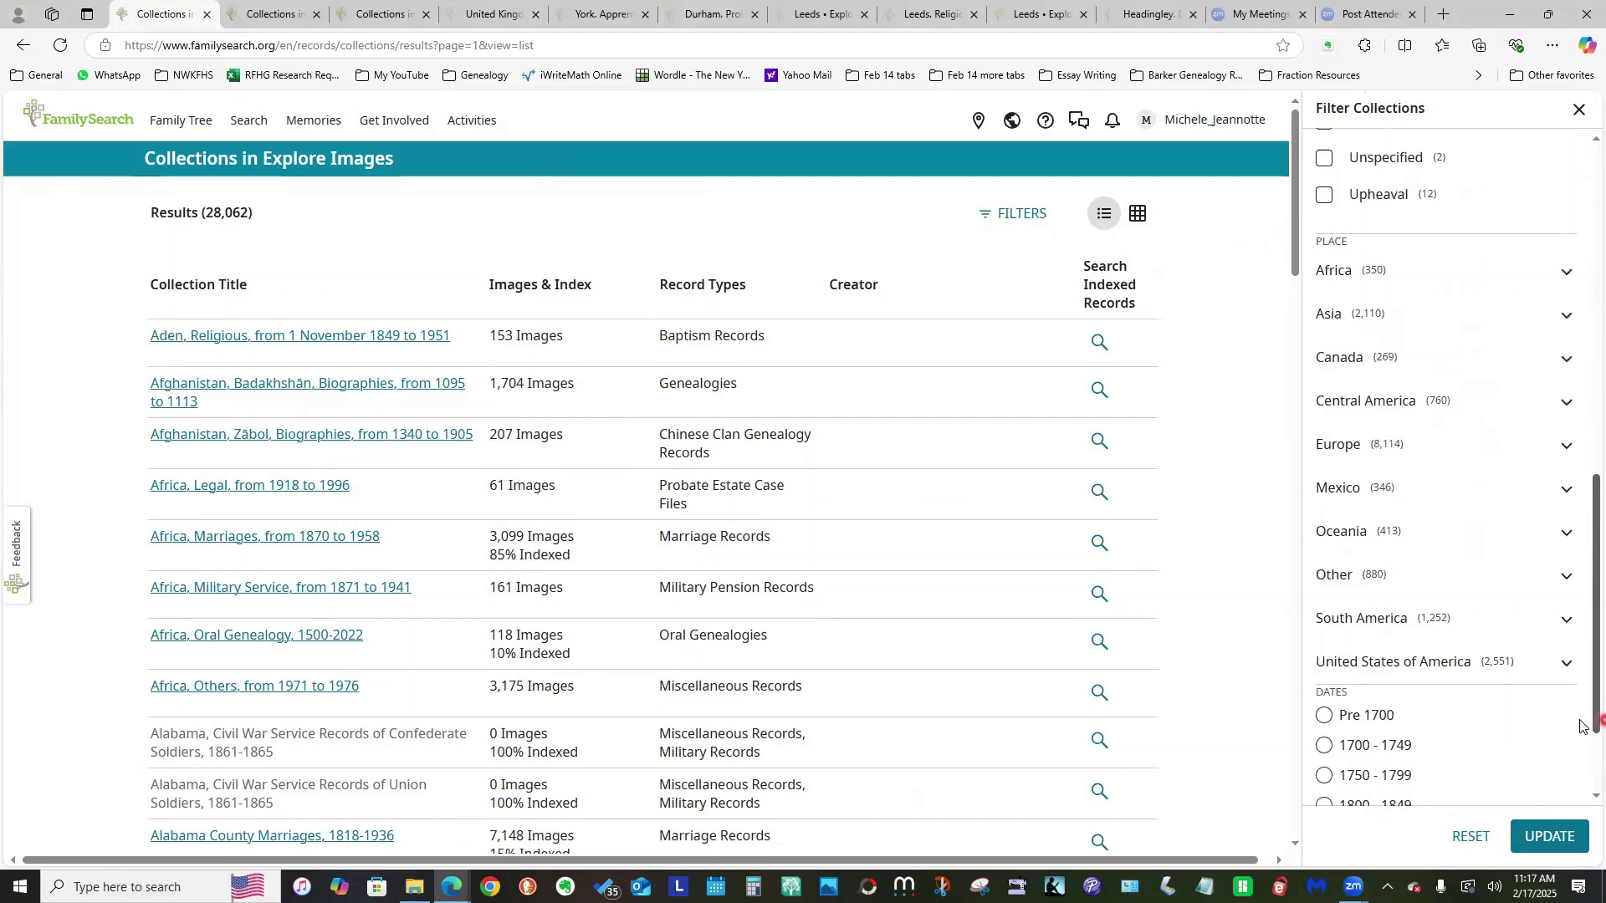
pyautogui.click(1360, 450)
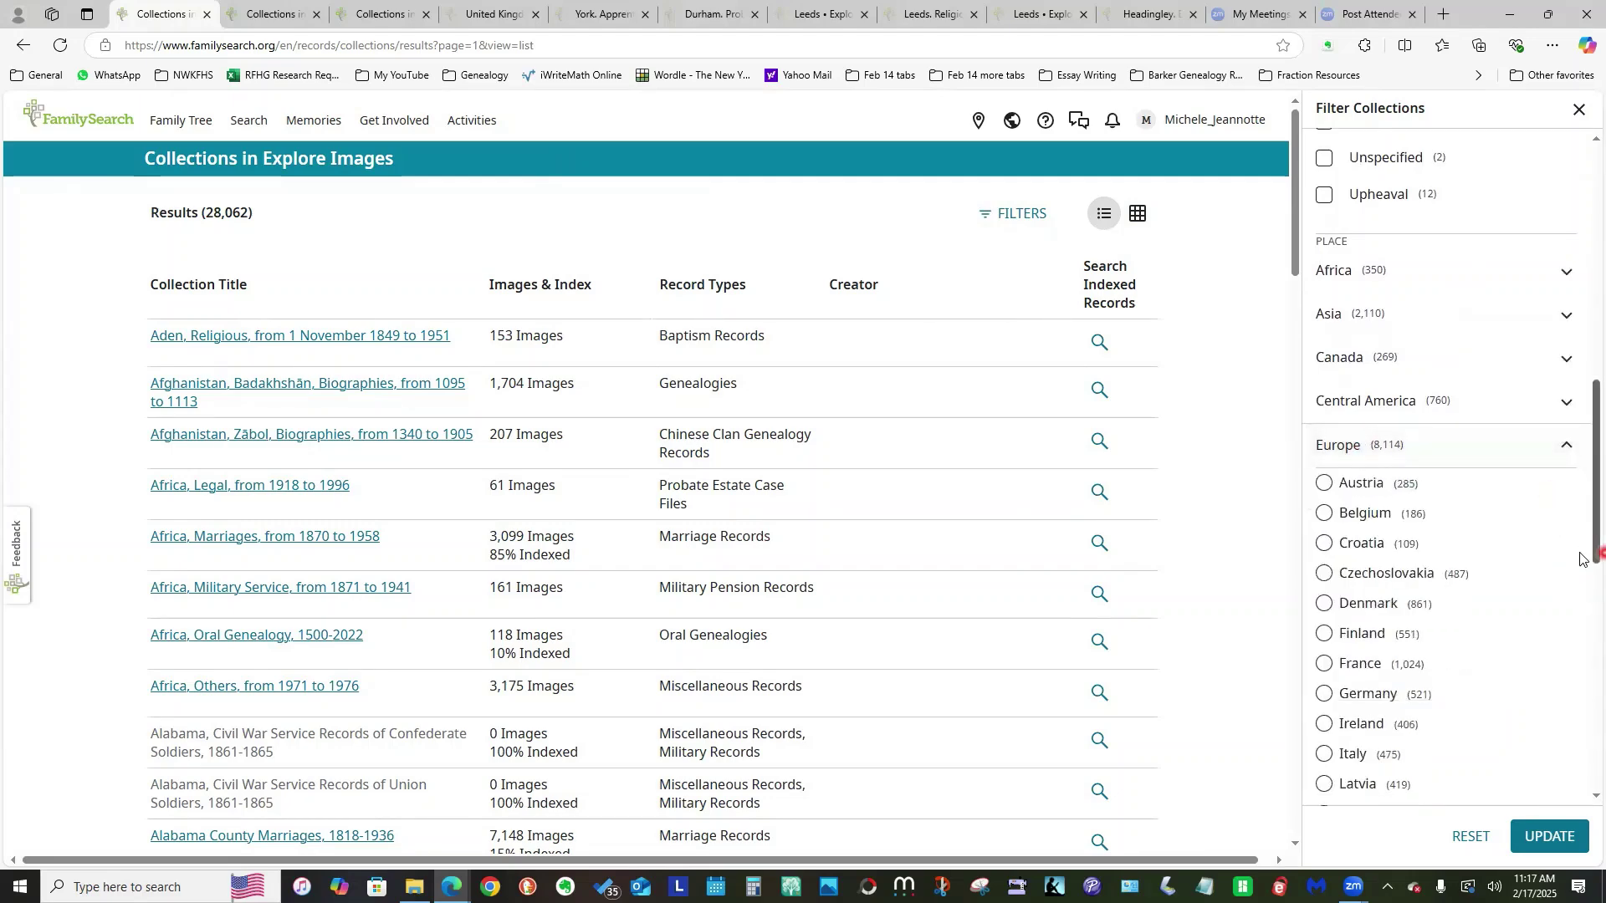
pyautogui.click(1581, 527)
pyautogui.moveTo(1581, 527); pyautogui.dragTo(1581, 713)
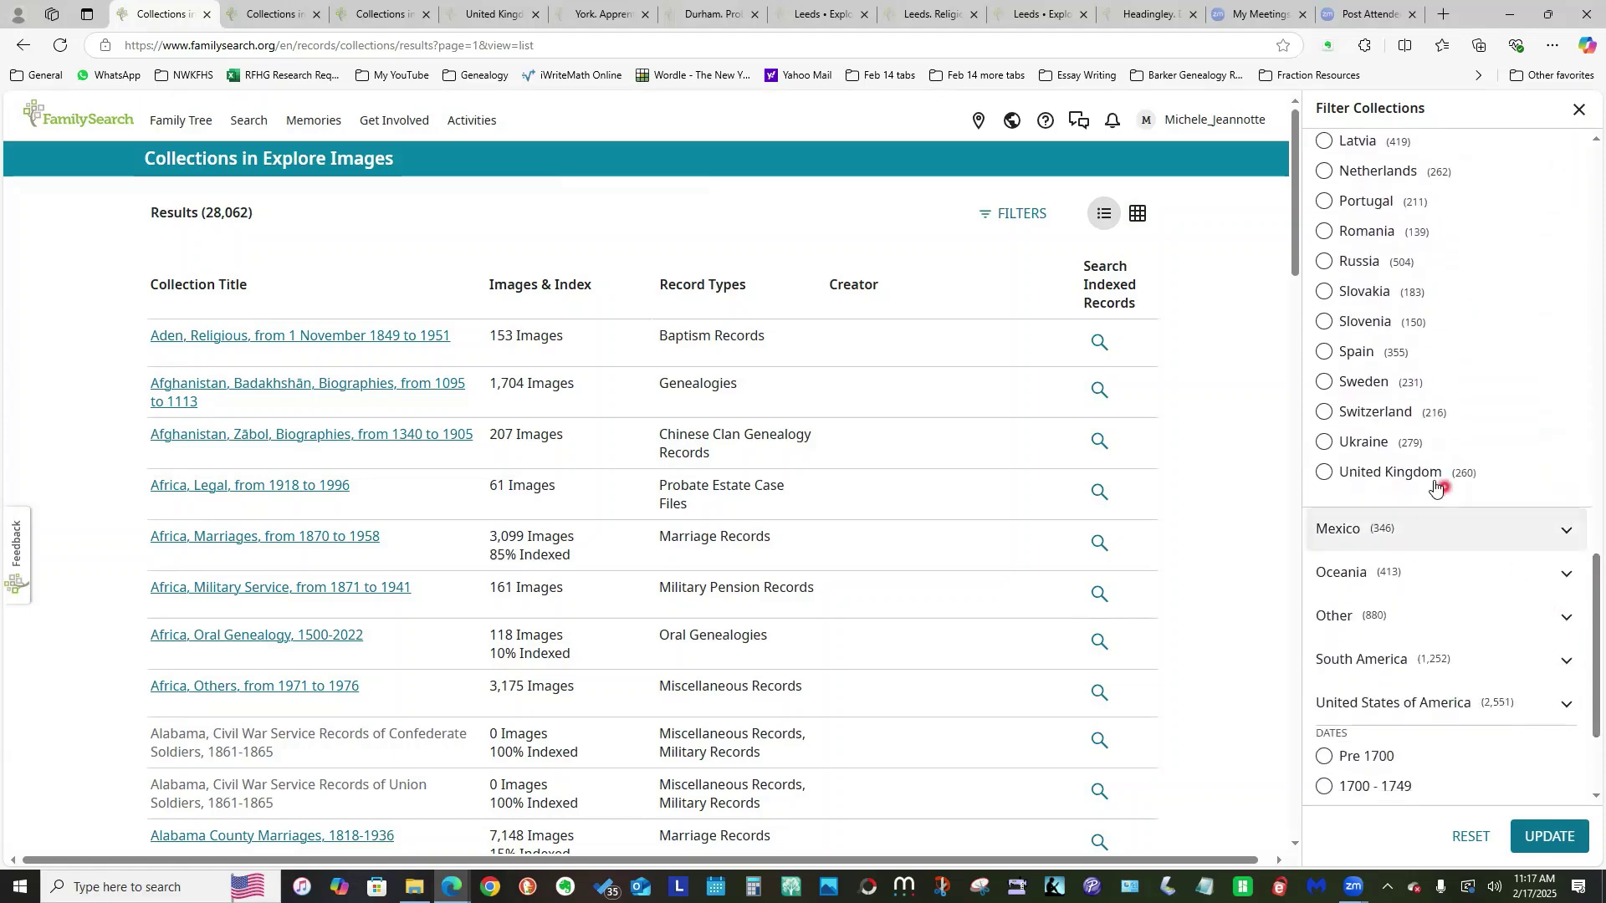
pyautogui.click(1394, 474)
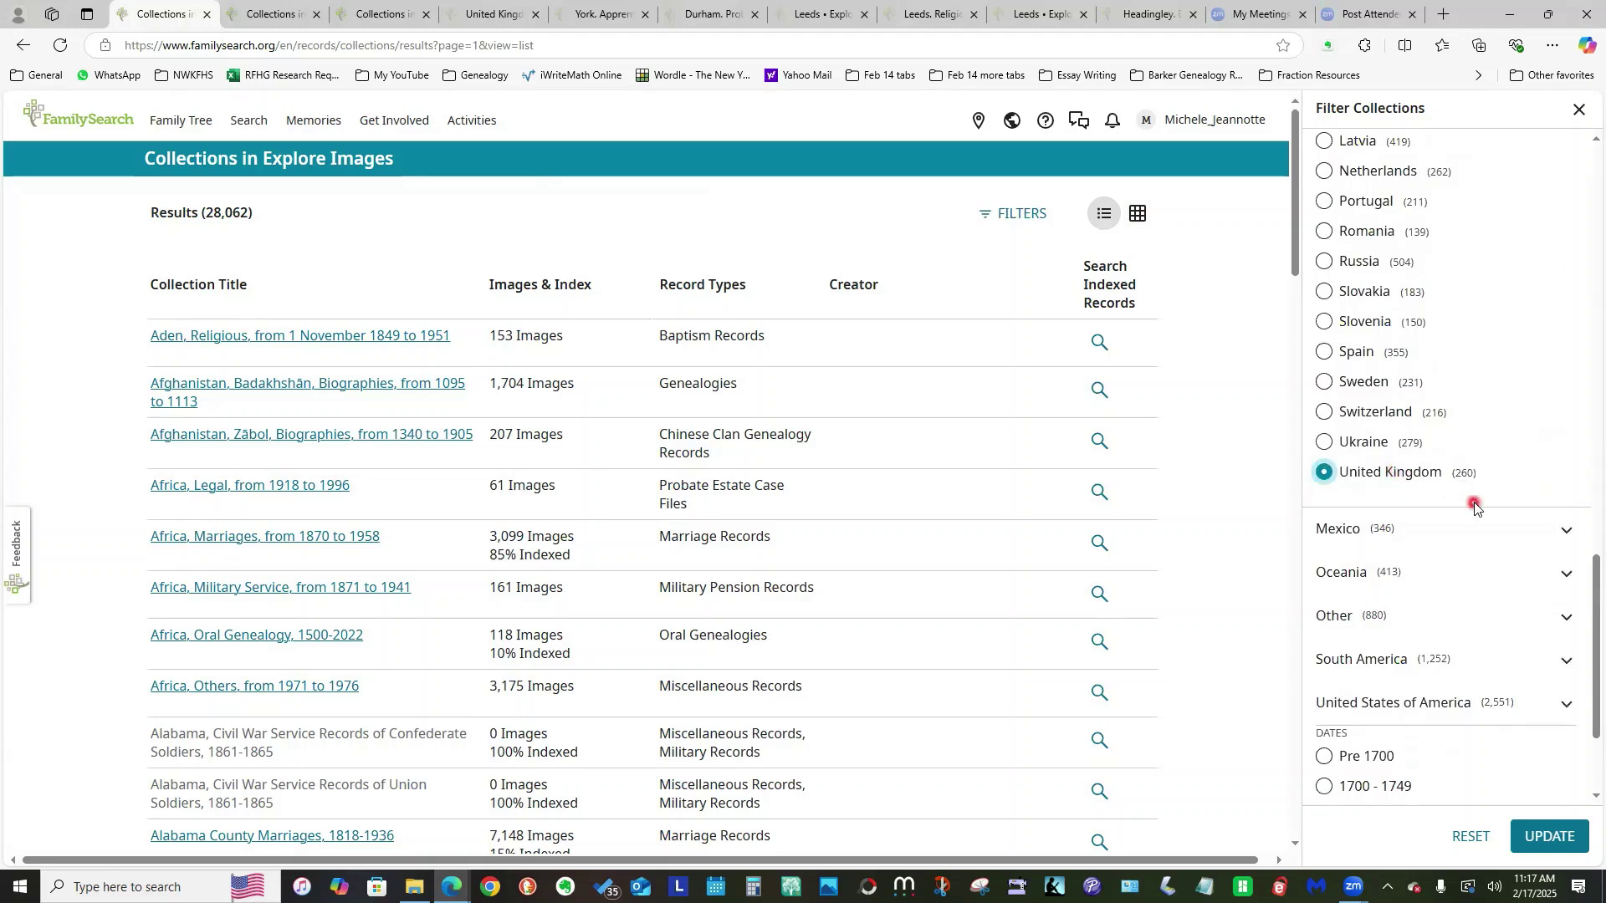
pyautogui.click(1566, 663)
pyautogui.click(1380, 473)
pyautogui.click(1596, 583)
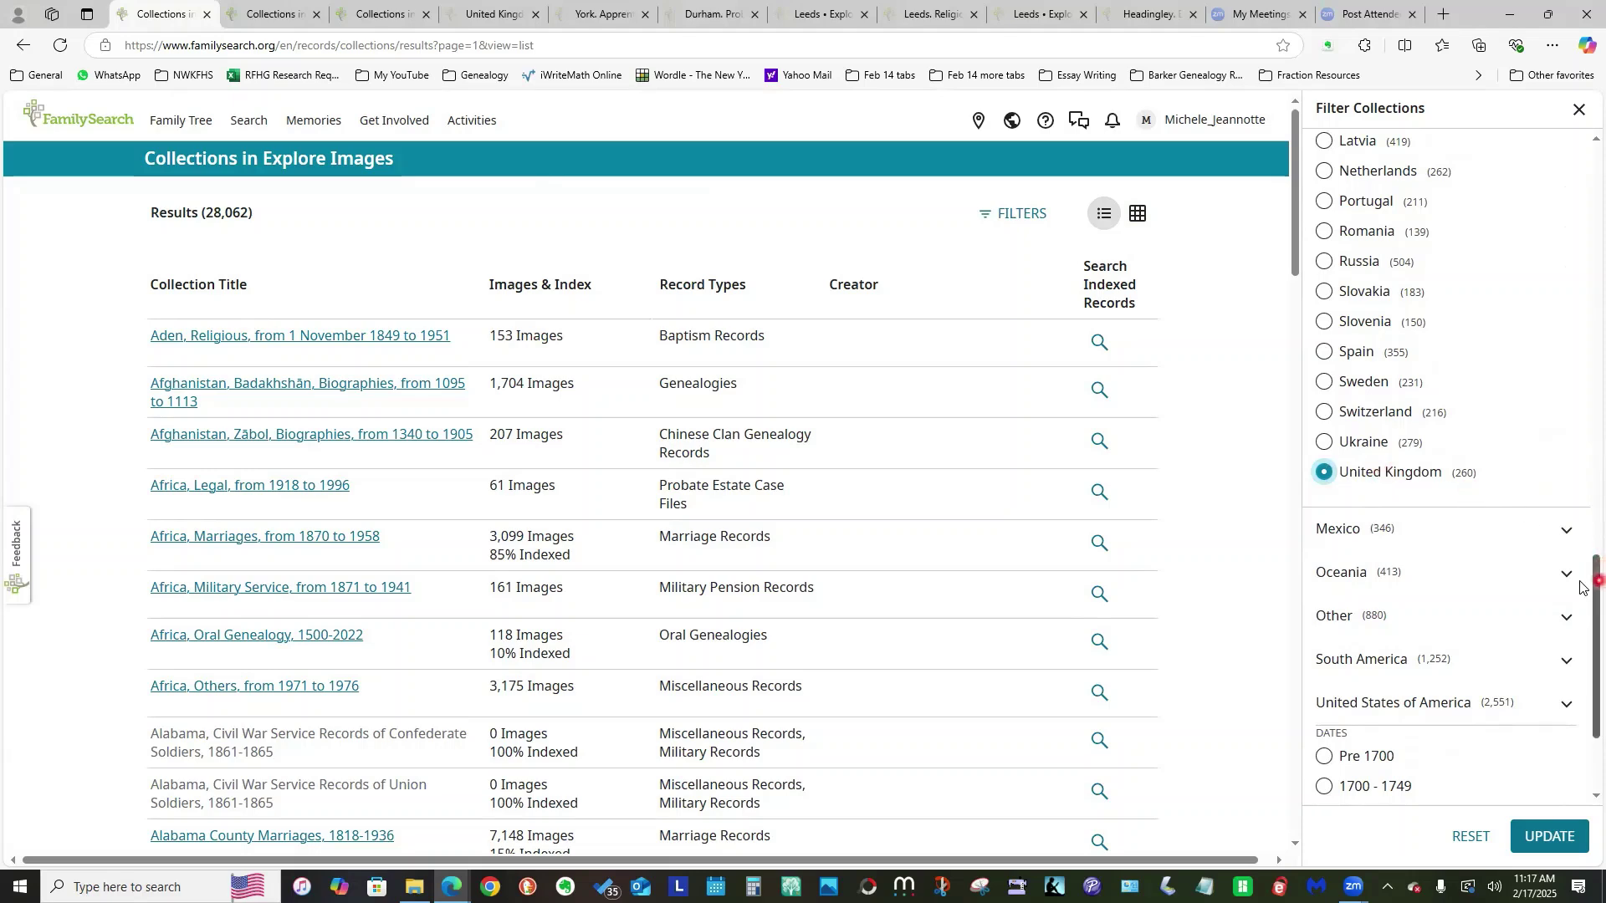
pyautogui.moveTo(1580, 587); pyautogui.dragTo(1541, 869)
pyautogui.click(1545, 852)
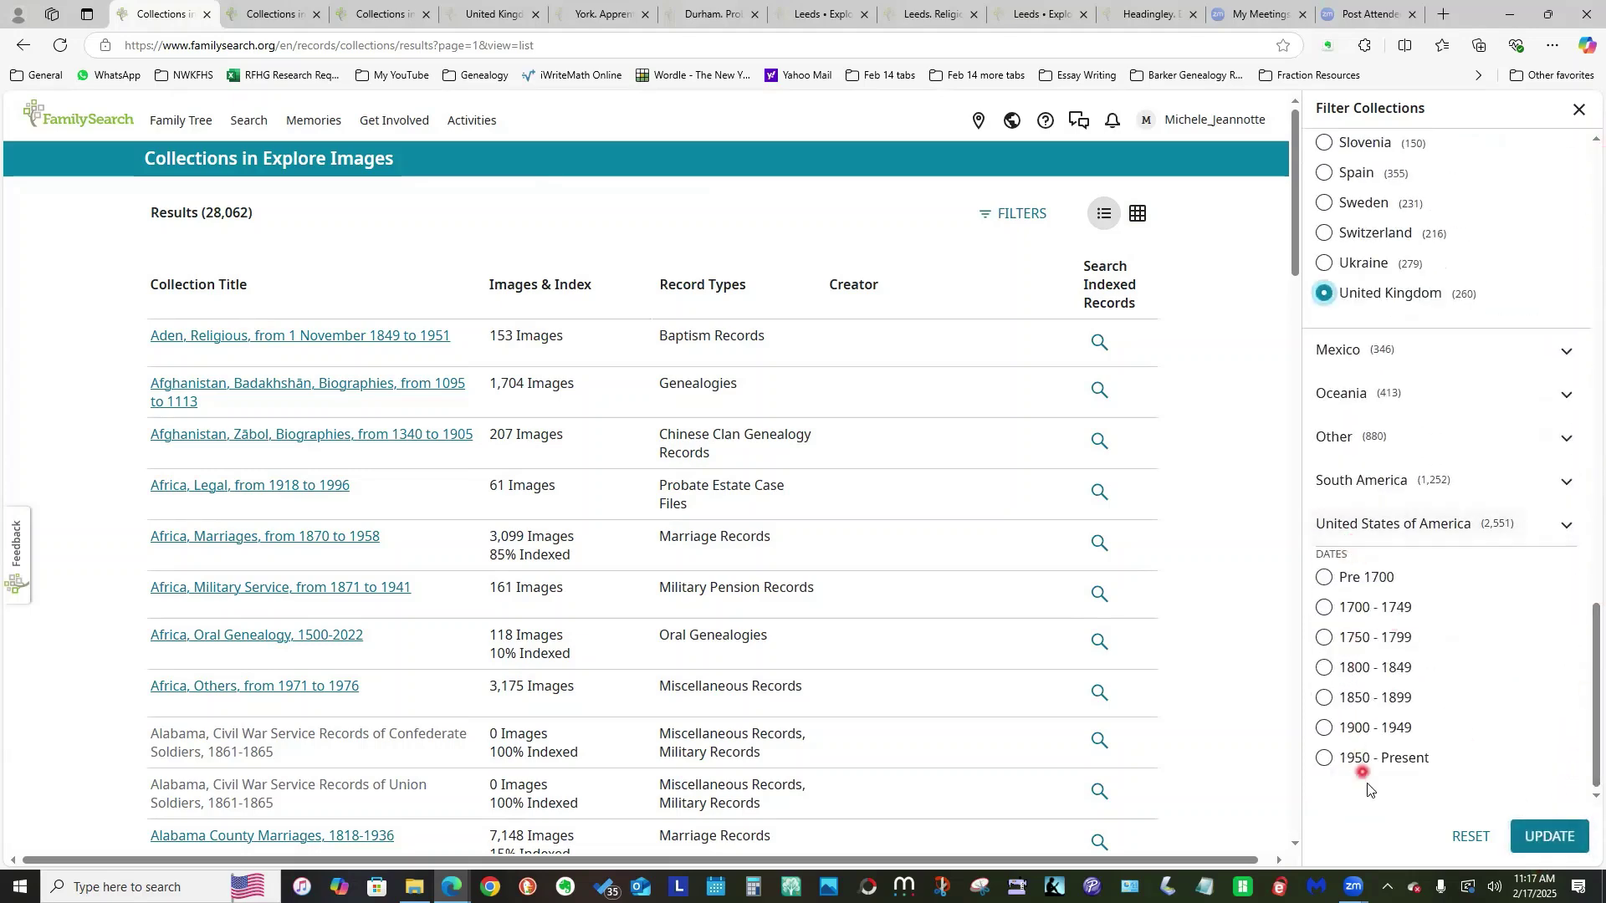
pyautogui.click(1551, 836)
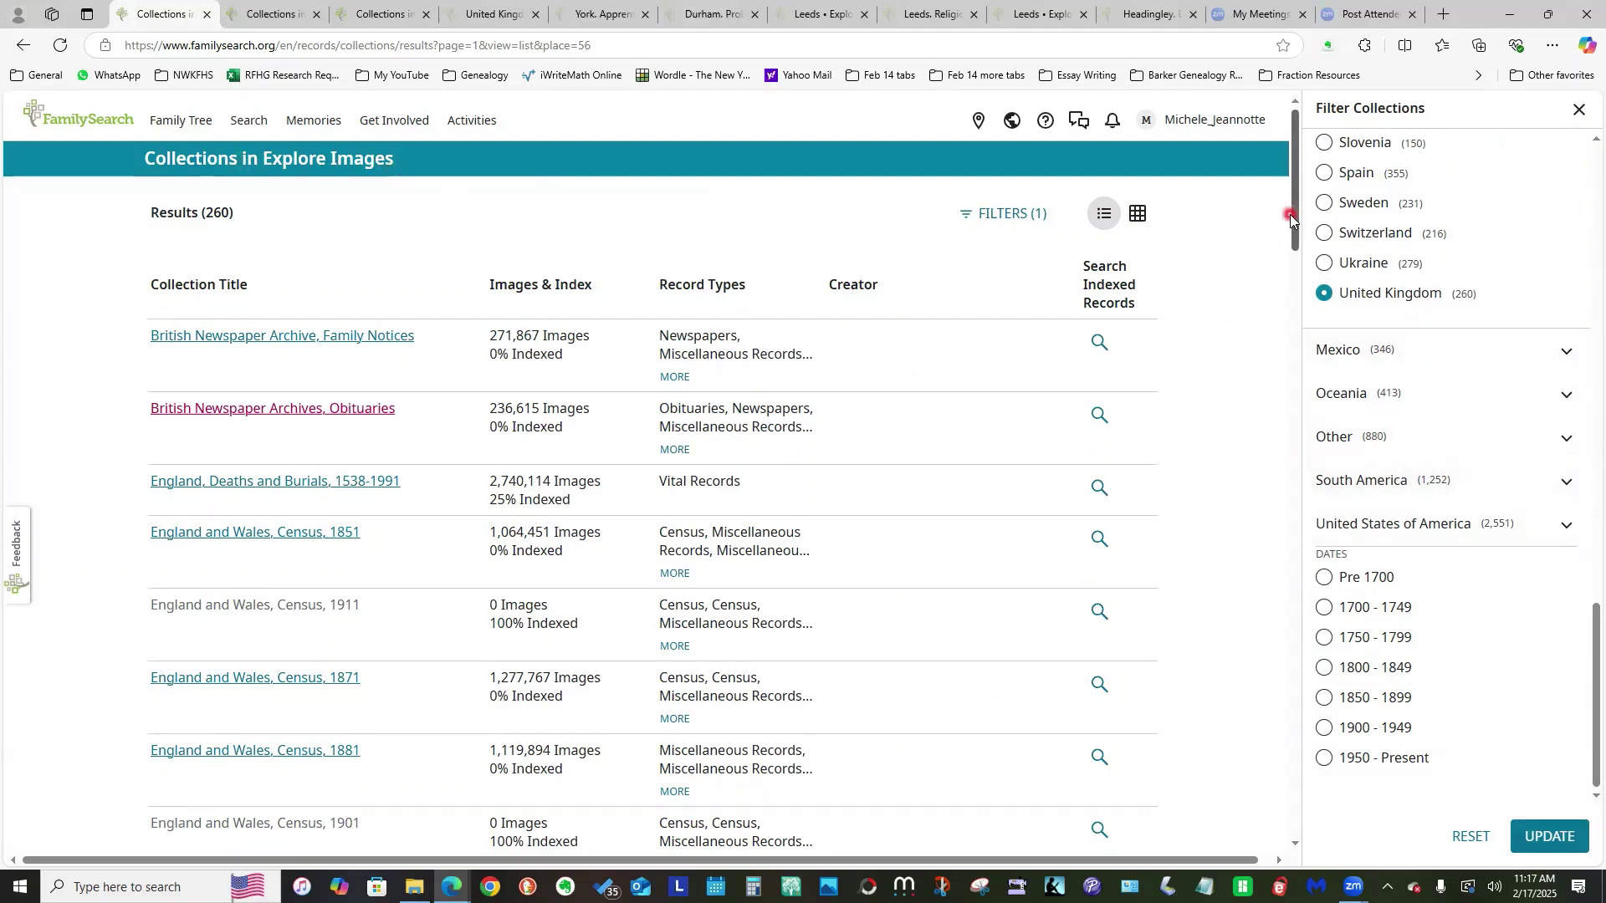
# - Look through the United Kingdom collections and narrow them further with the keyword Yorkshire
pyautogui.moveTo(1296, 219); pyautogui.dragTo(1273, 860)
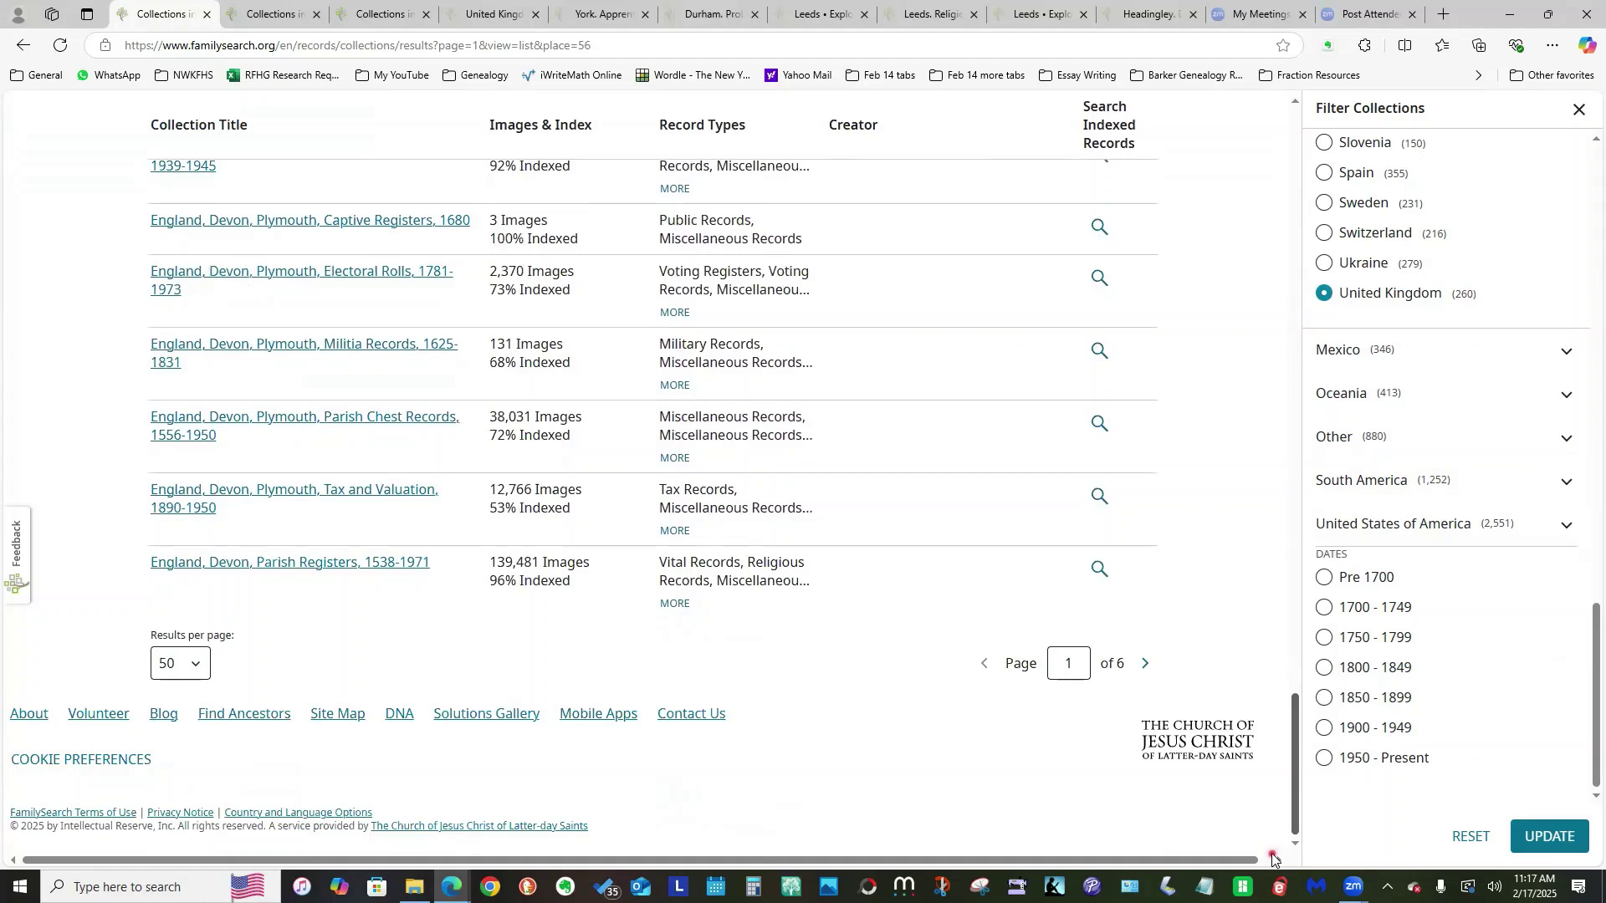
pyautogui.moveTo(1273, 860); pyautogui.dragTo(1333, 179)
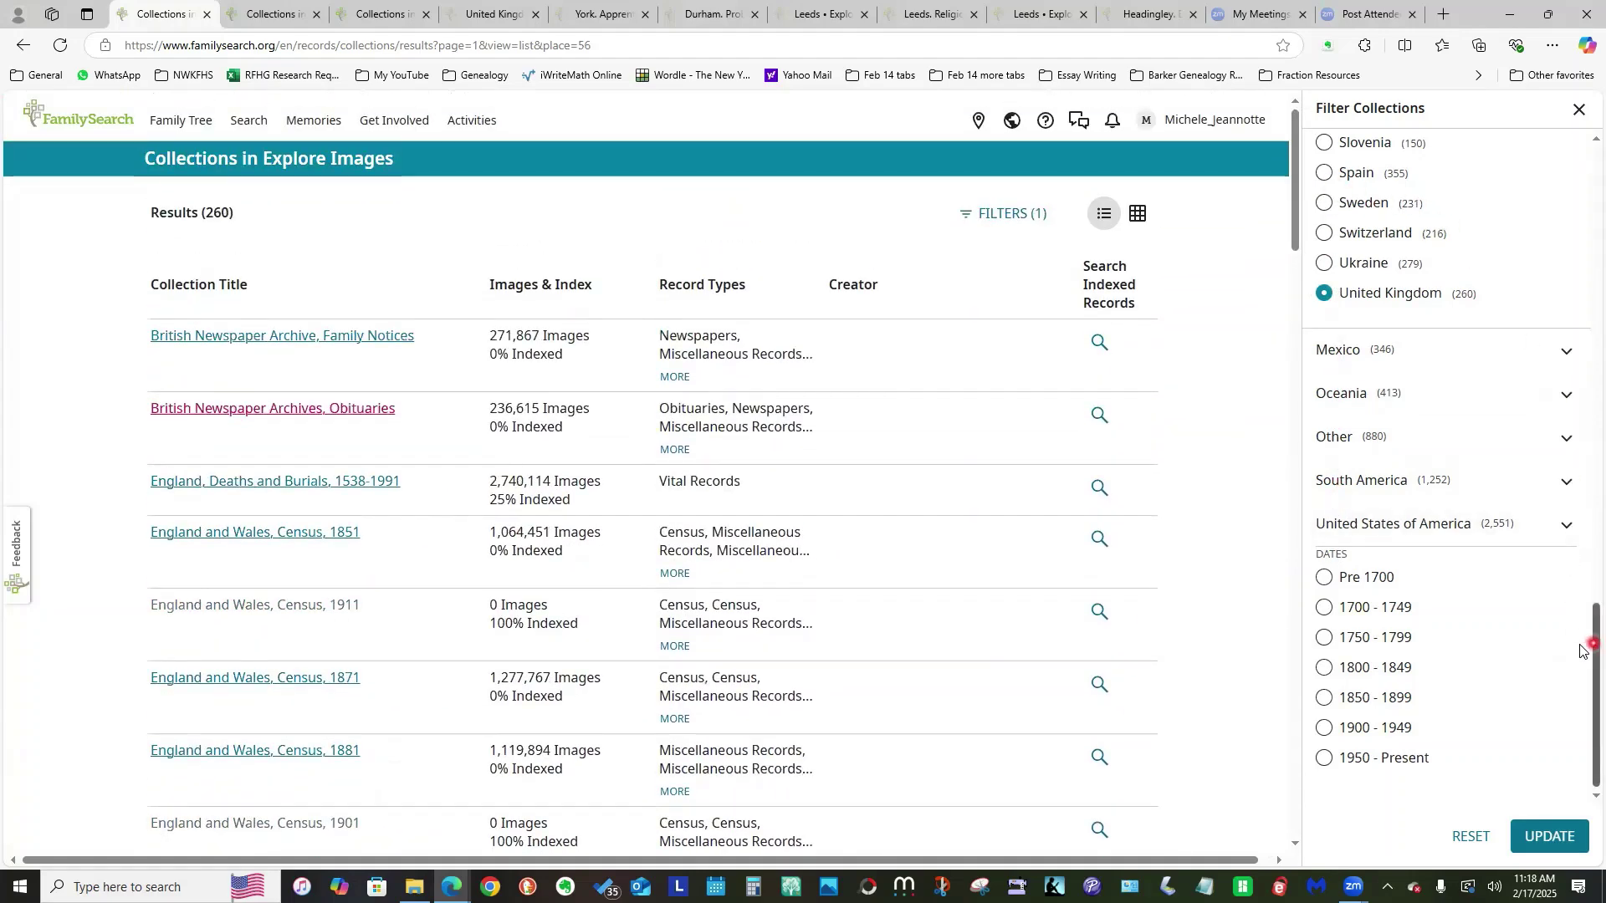
pyautogui.moveTo(1583, 651); pyautogui.dragTo(1581, 158)
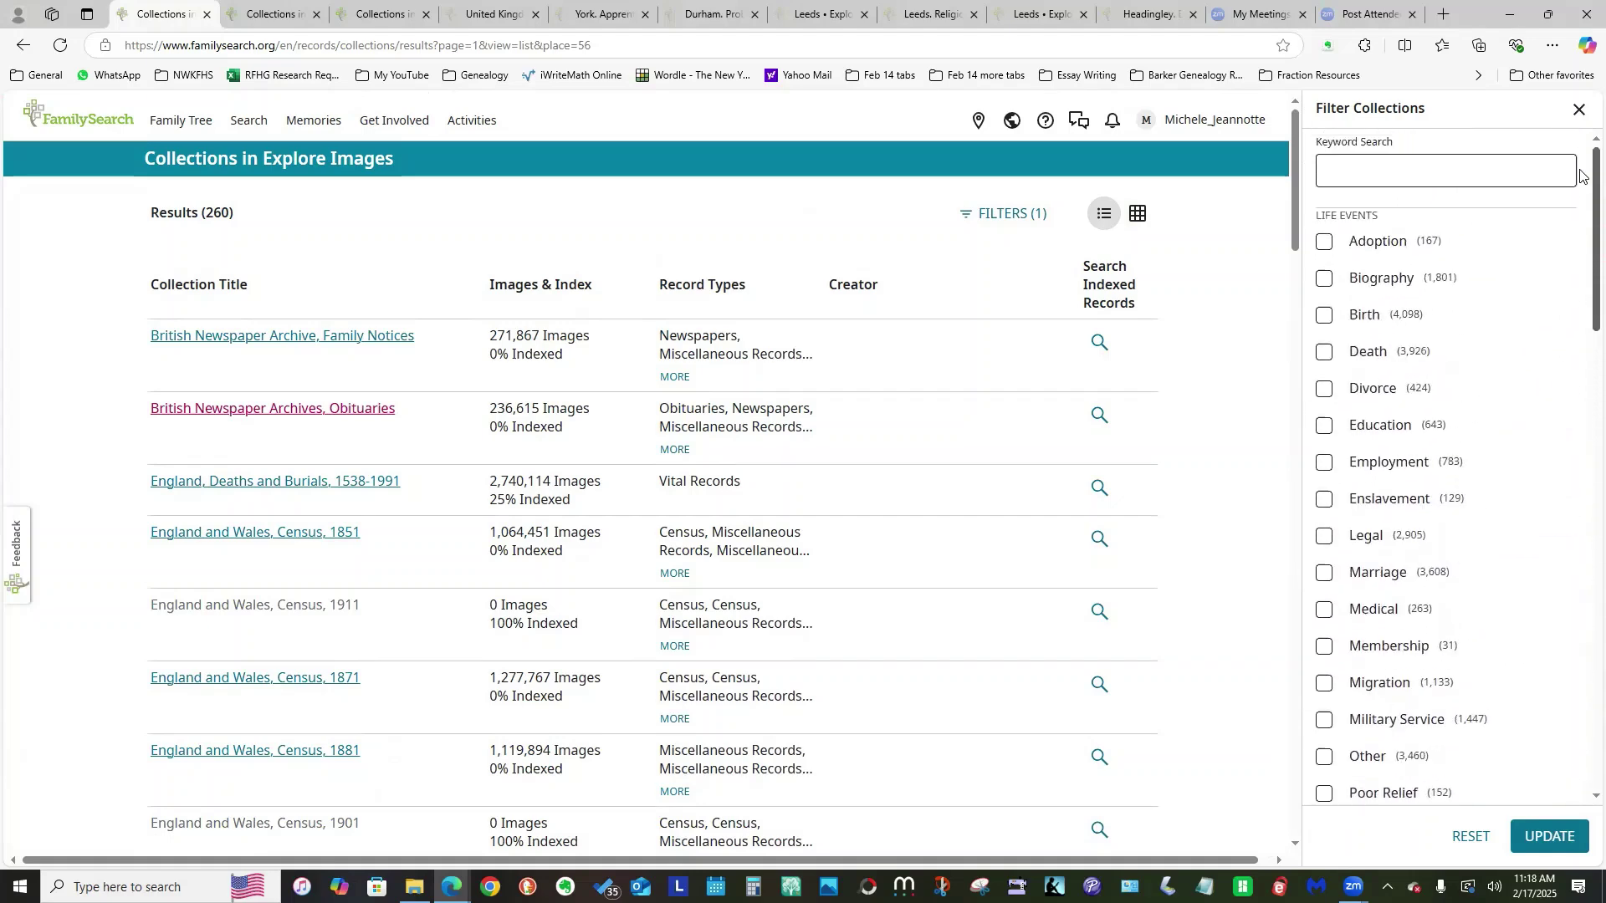
pyautogui.click(1352, 176)
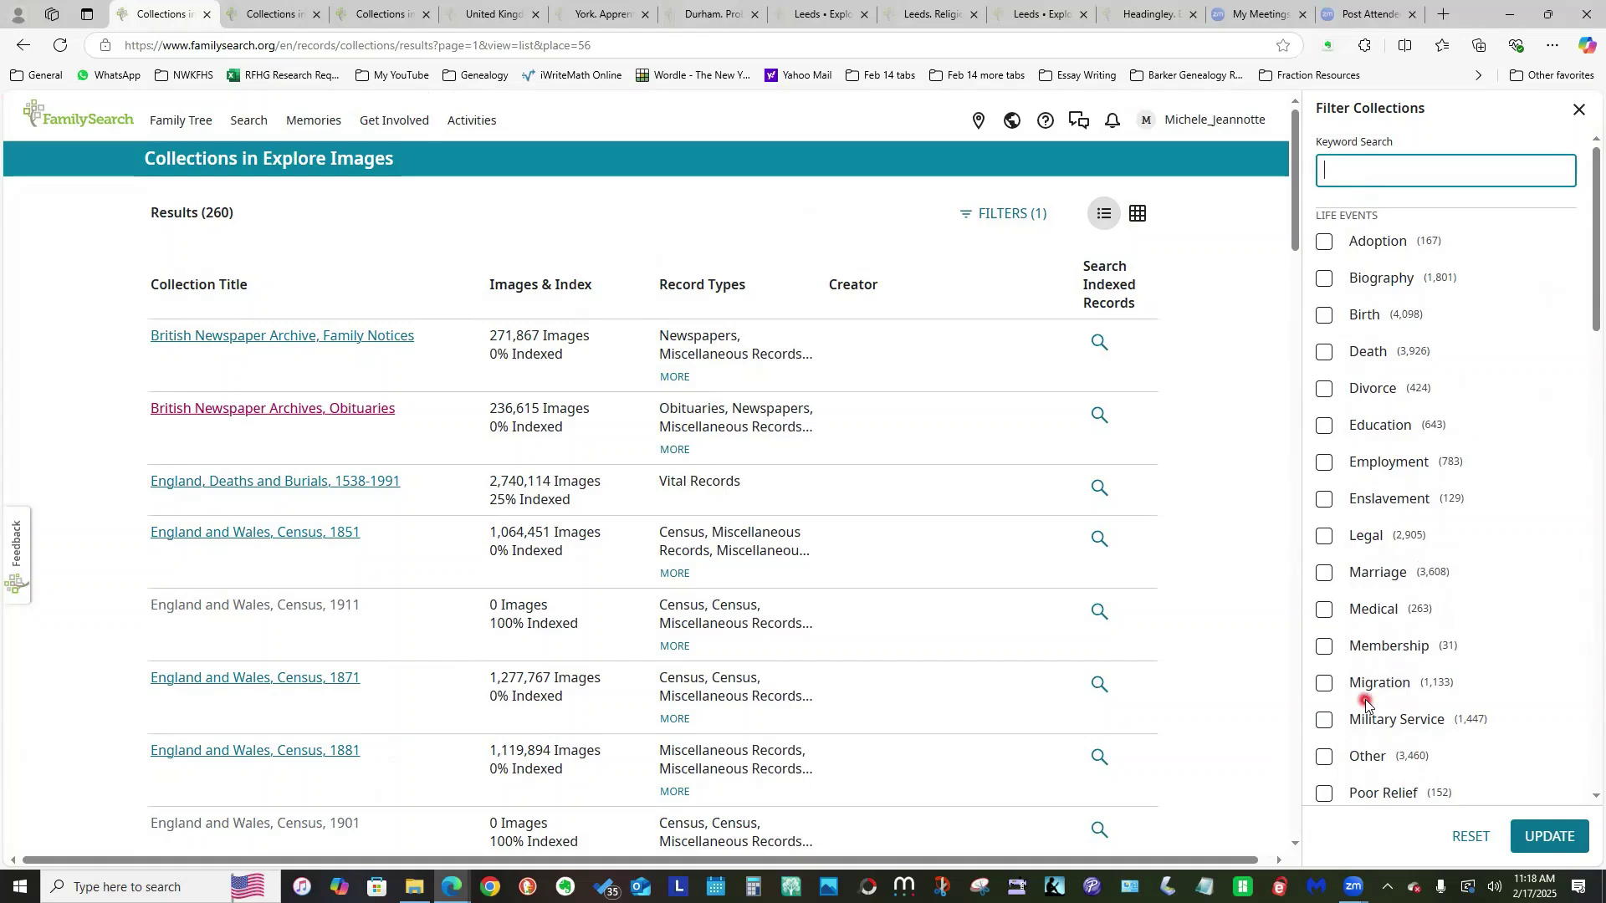
pyautogui.write('Yorkshire')
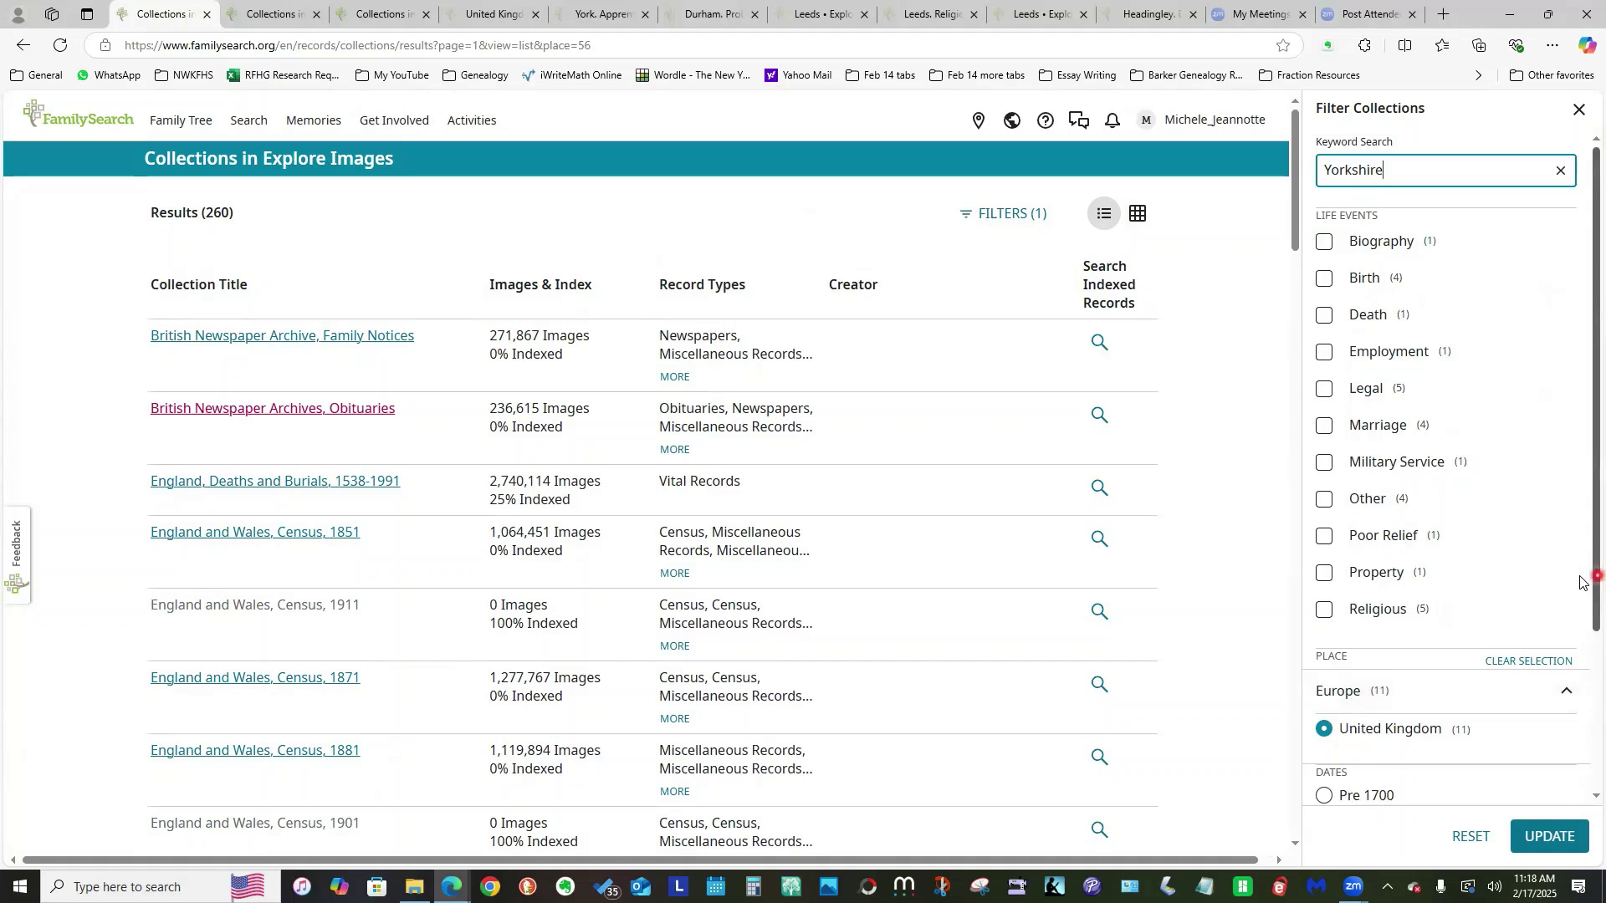
pyautogui.scroll(-3, 1589, 599)
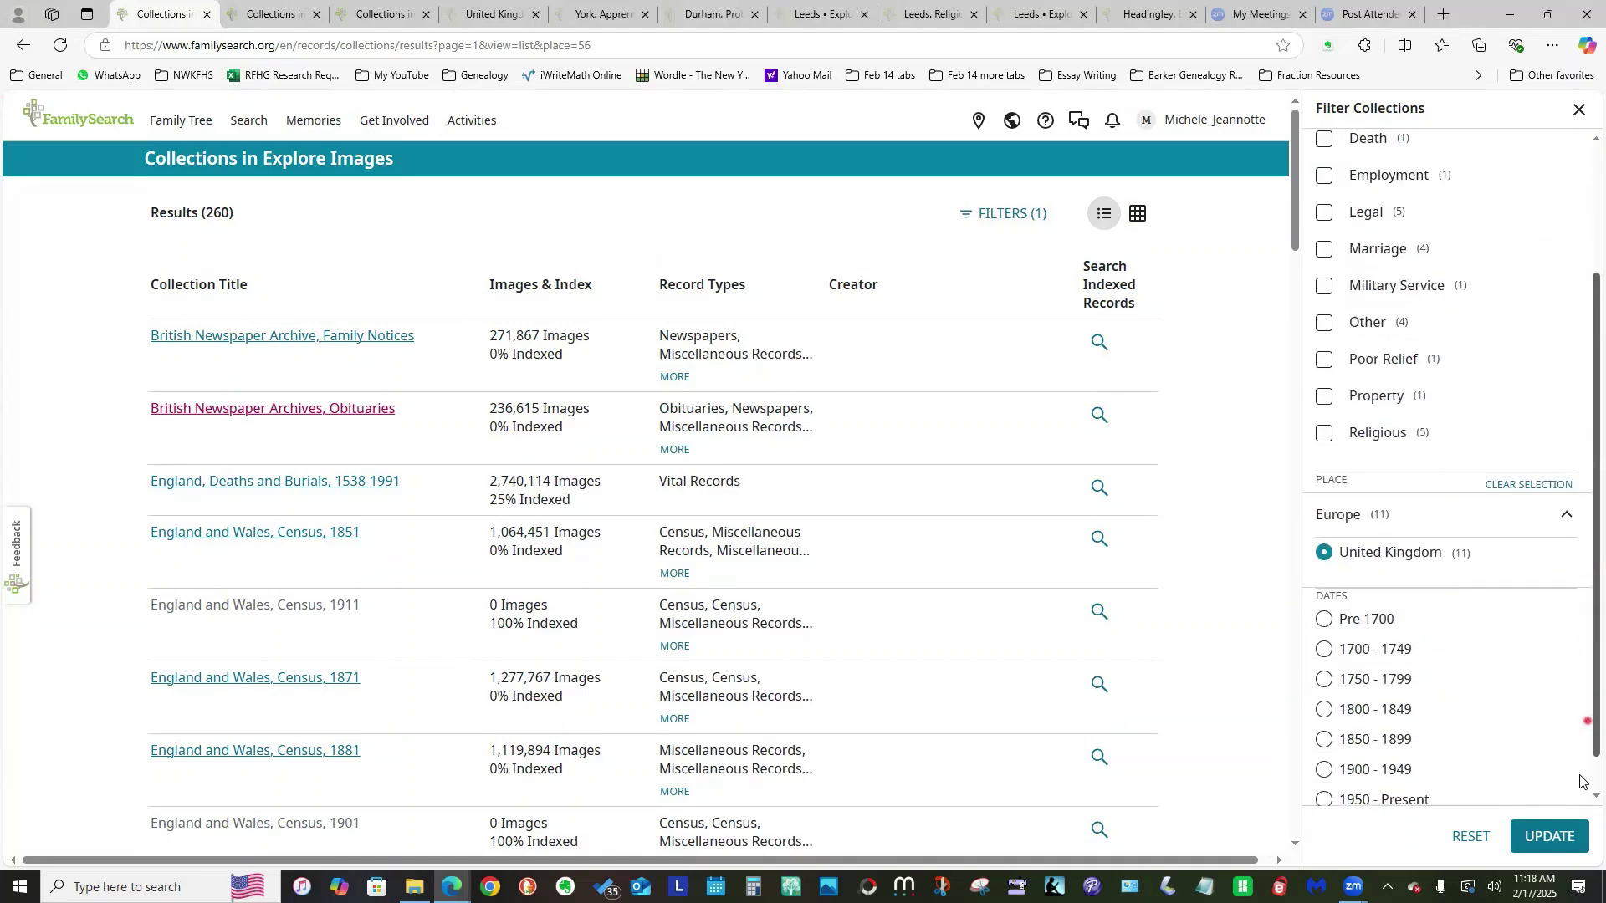
pyautogui.click(1550, 836)
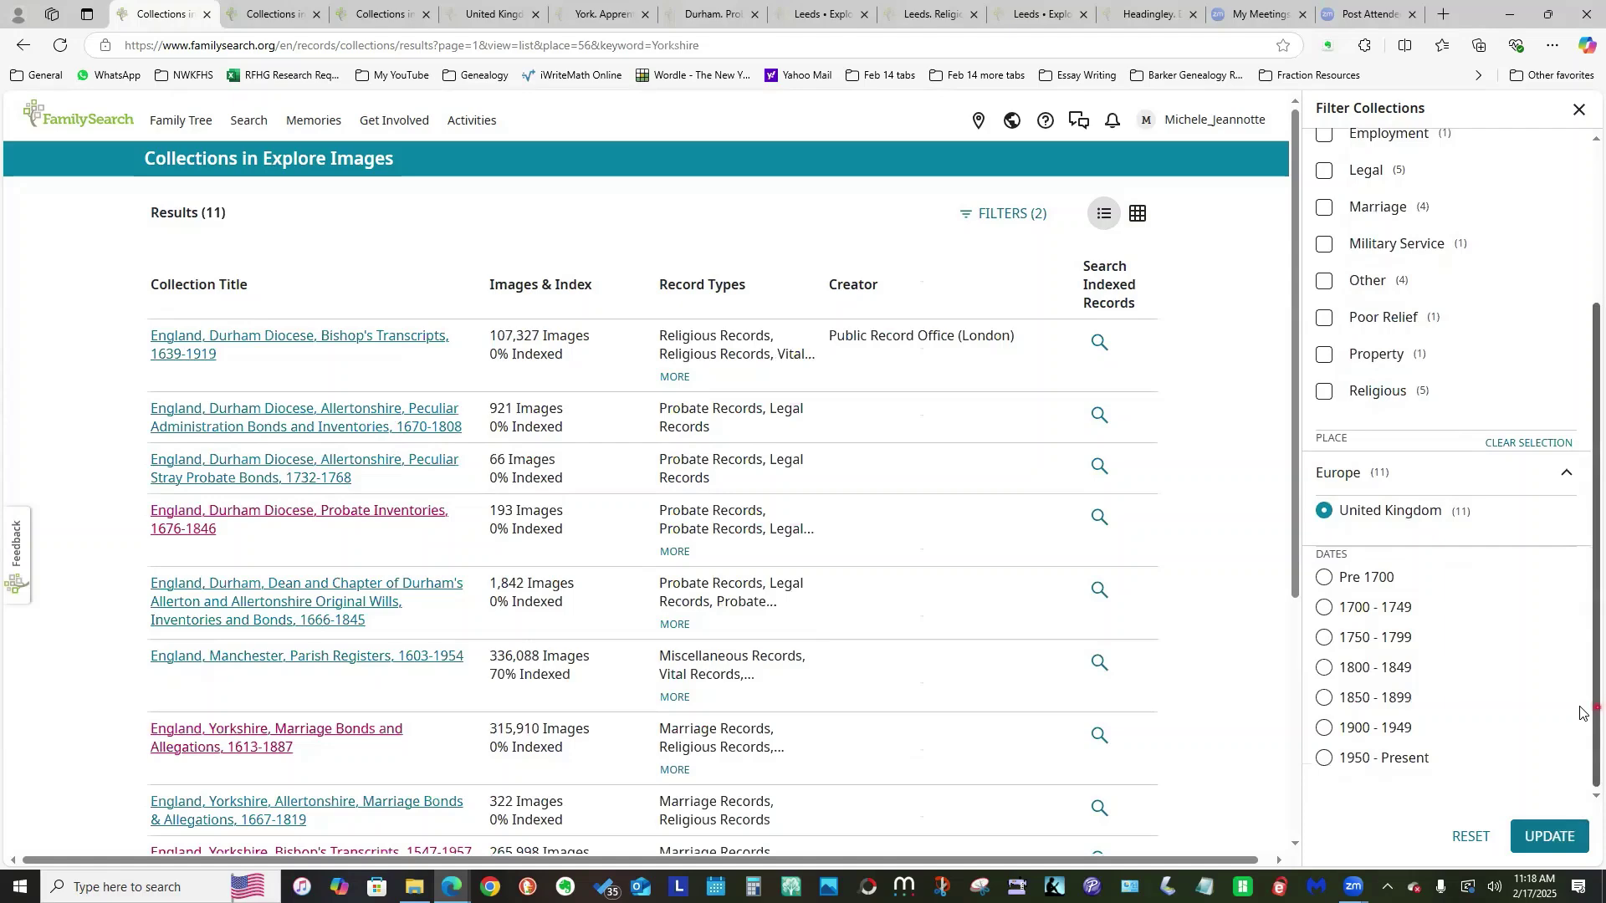
pyautogui.scroll(3, 1580, 586)
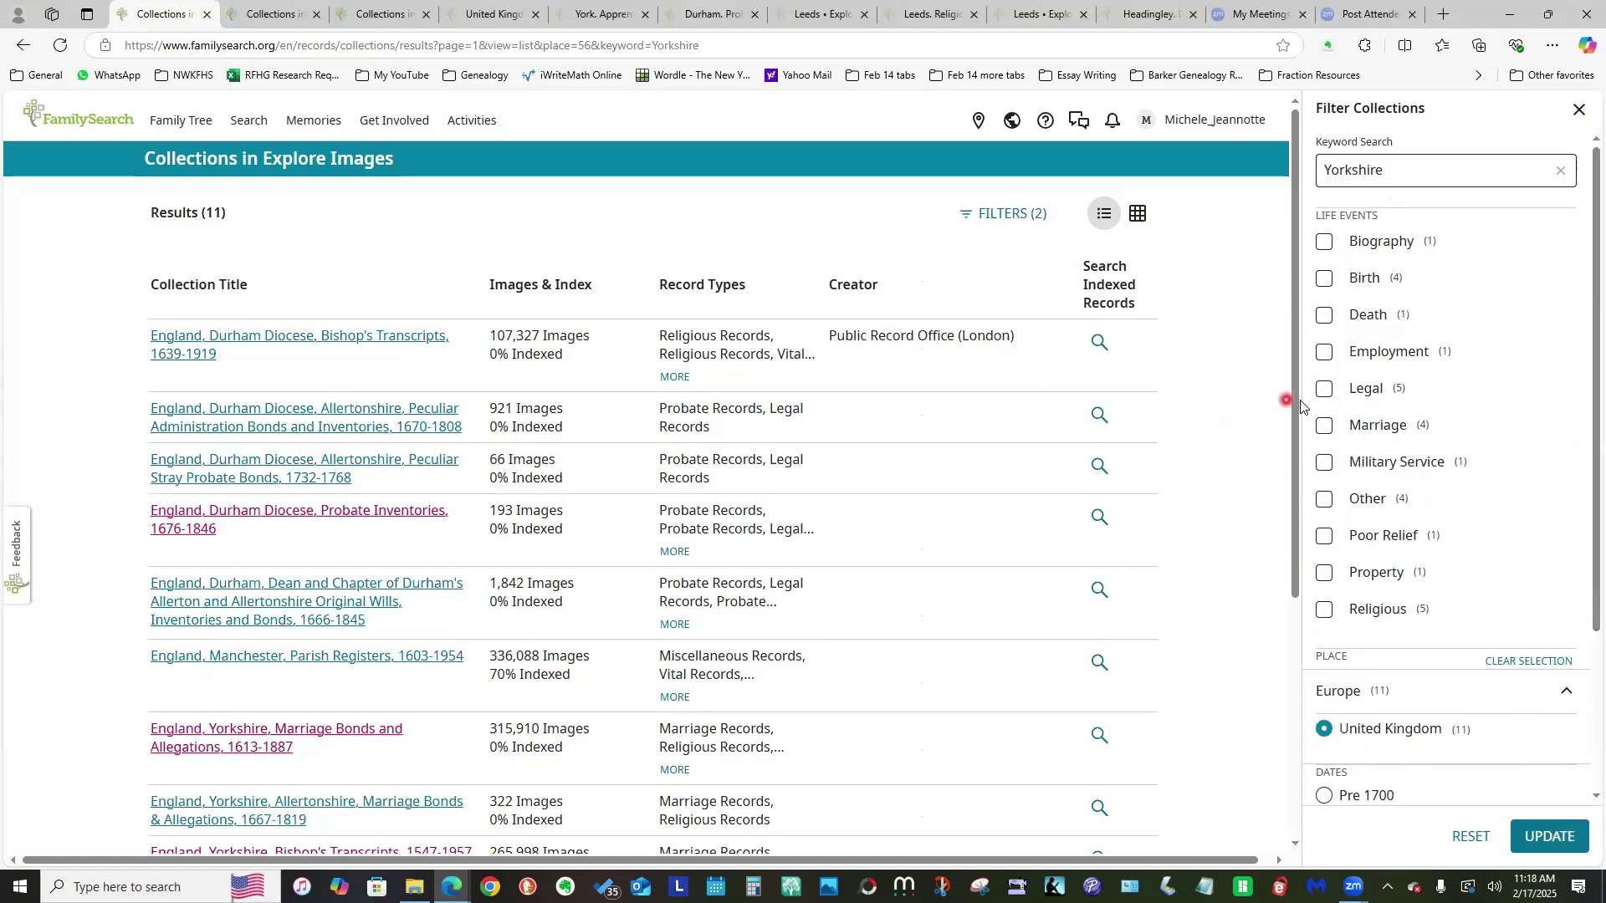
# - Look through the Yorkshire collections in both list and grid layouts, and return to the list layout
pyautogui.scroll(-5, 1292, 465)
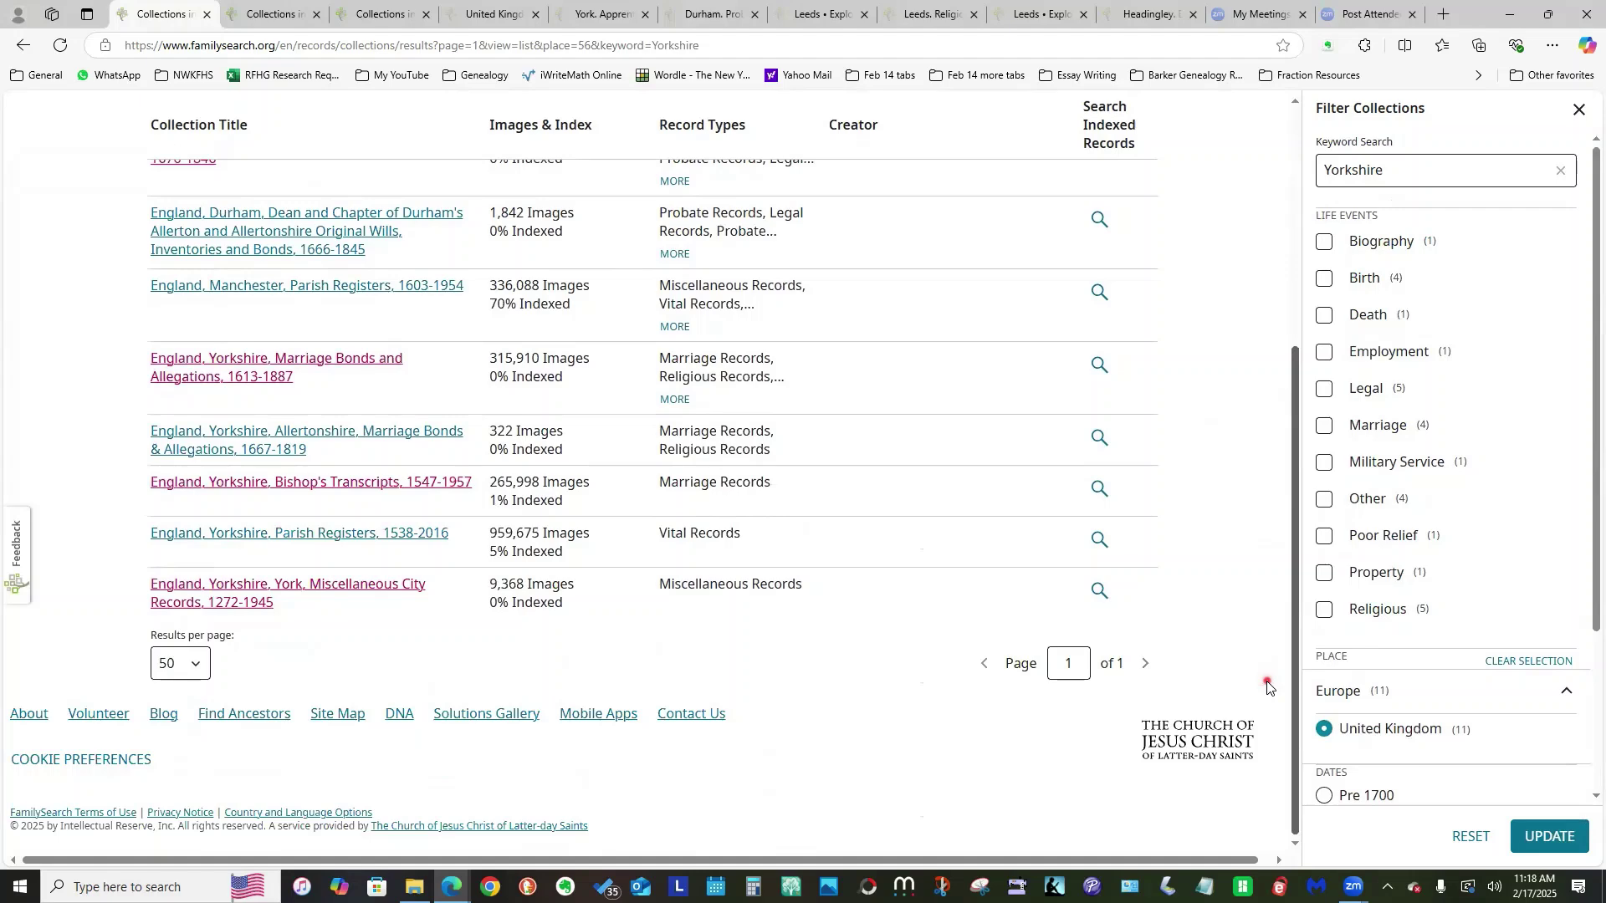
pyautogui.scroll(3, 1288, 602)
pyautogui.scroll(3, 1322, 458)
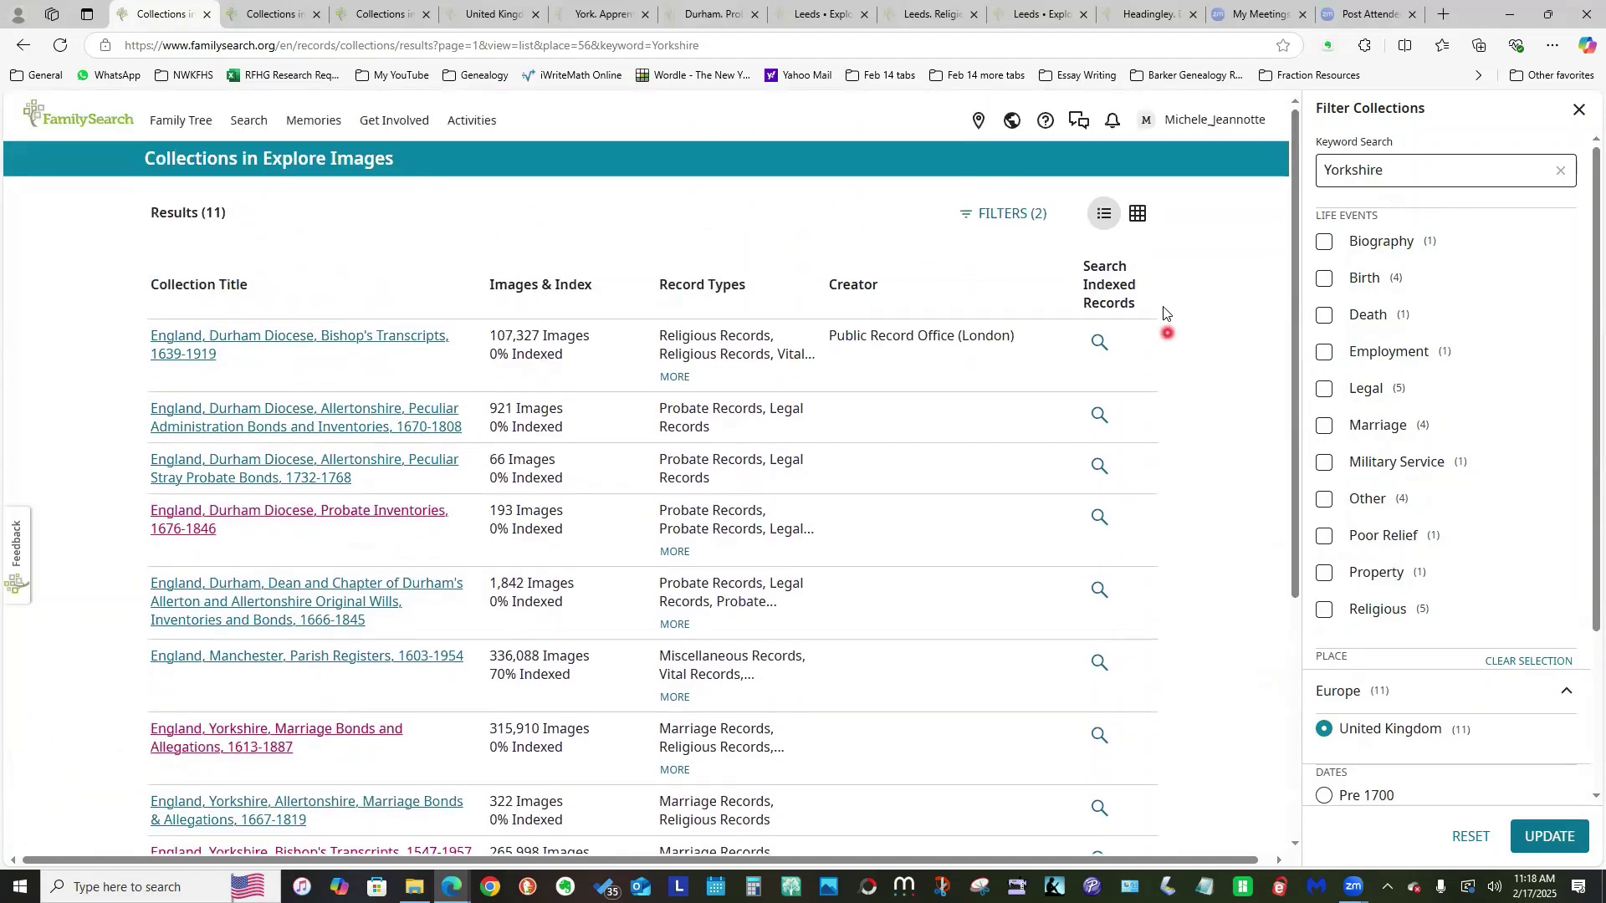
pyautogui.click(1139, 214)
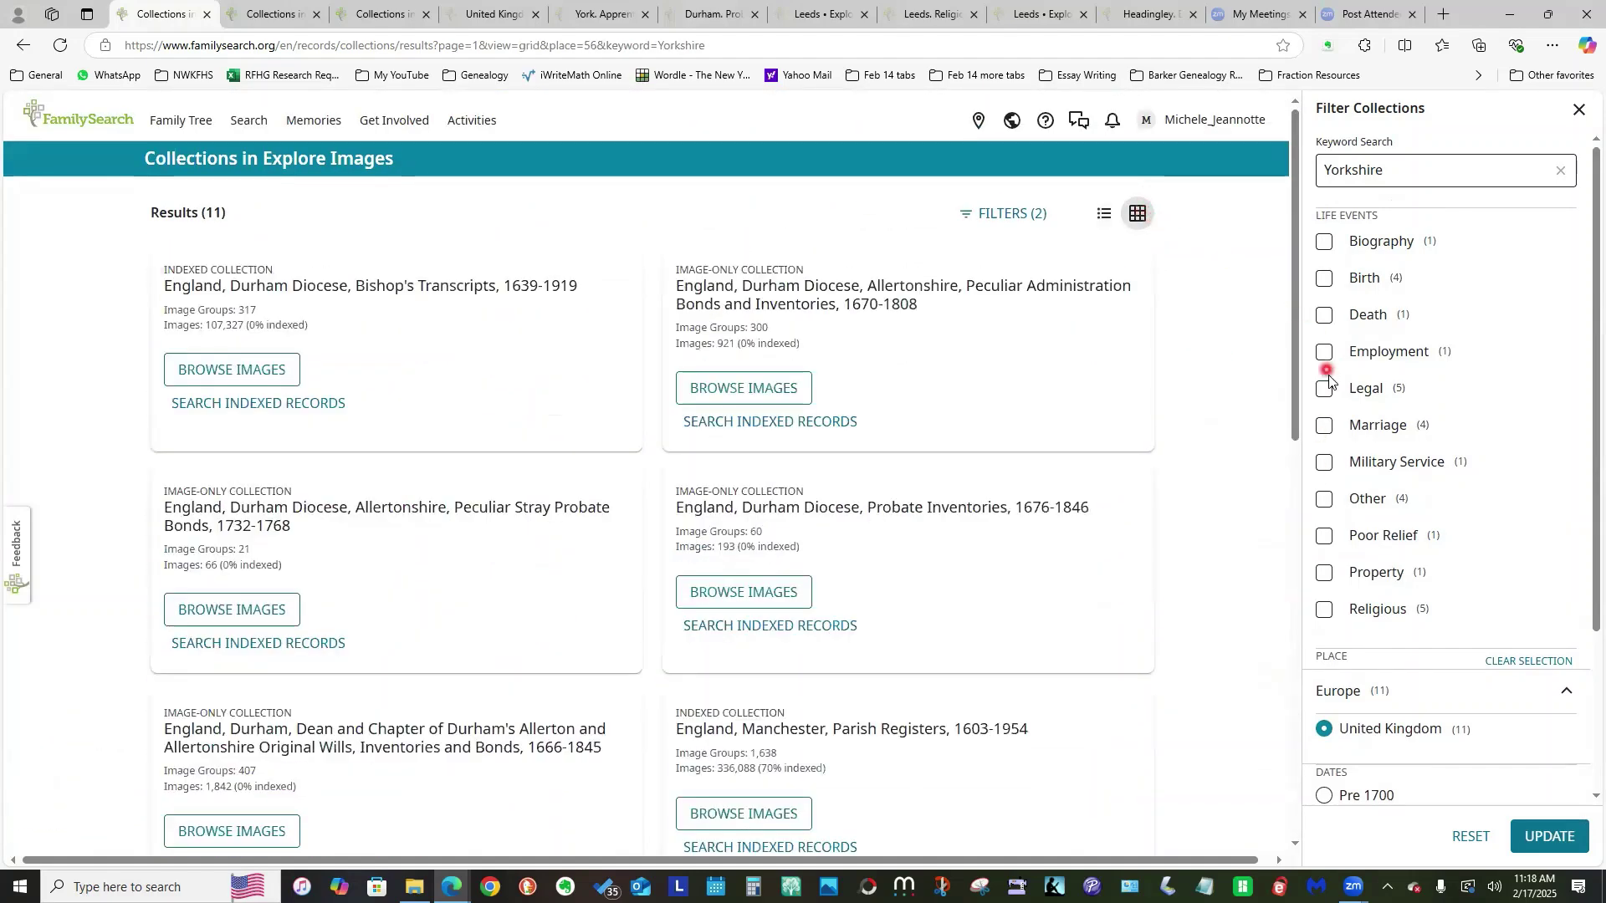
pyautogui.moveTo(1296, 390); pyautogui.dragTo(1284, 770)
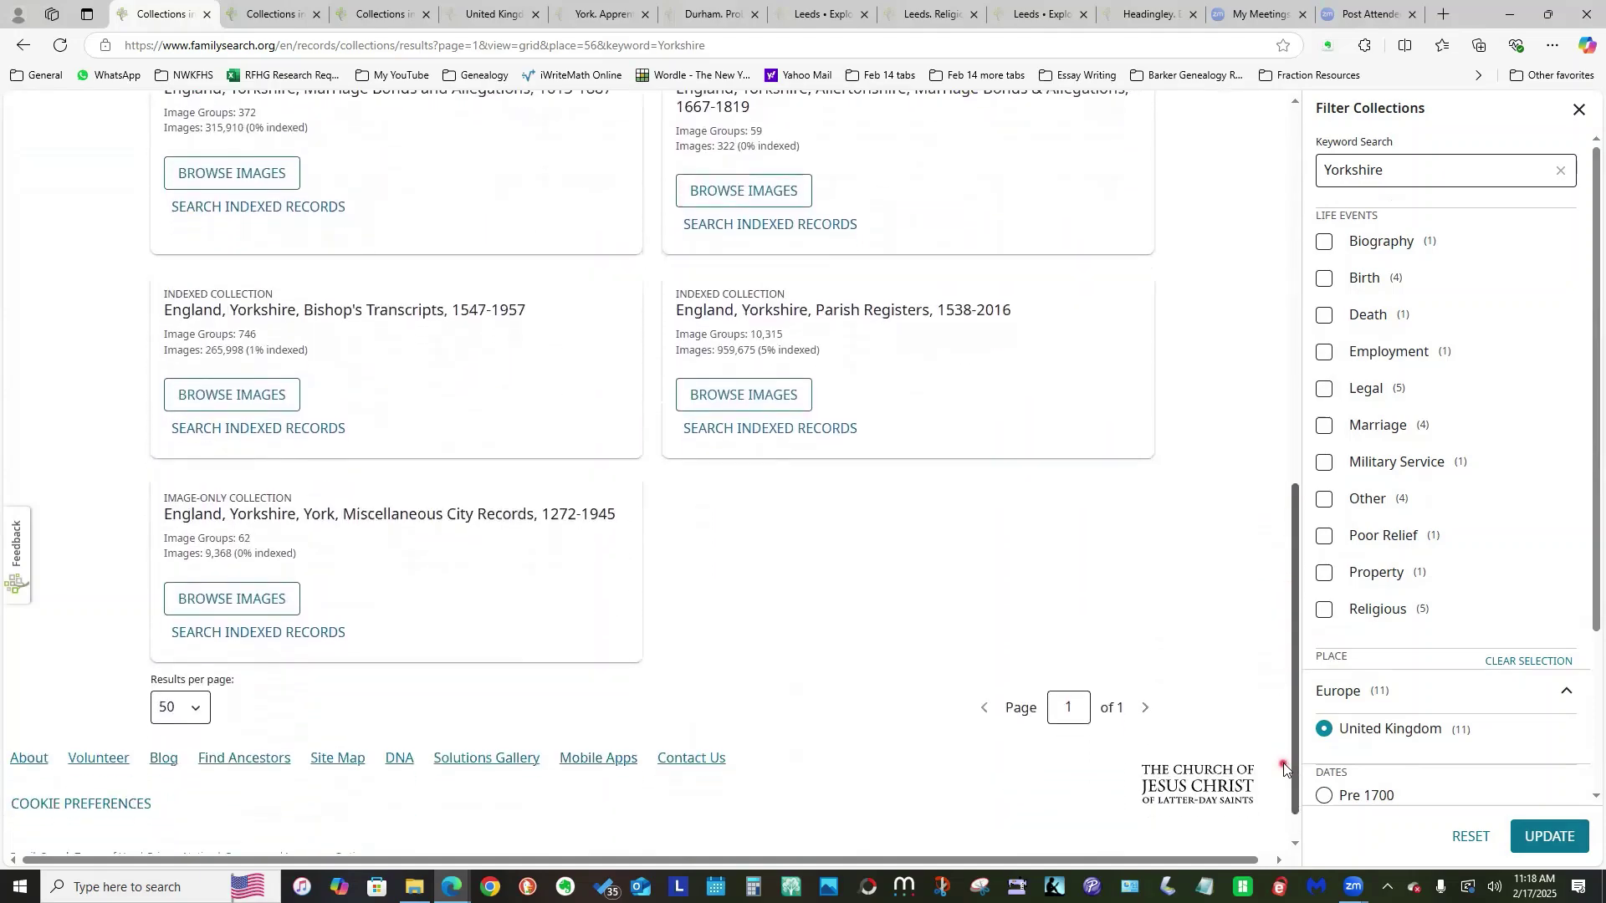
pyautogui.moveTo(1284, 770); pyautogui.dragTo(1336, 327)
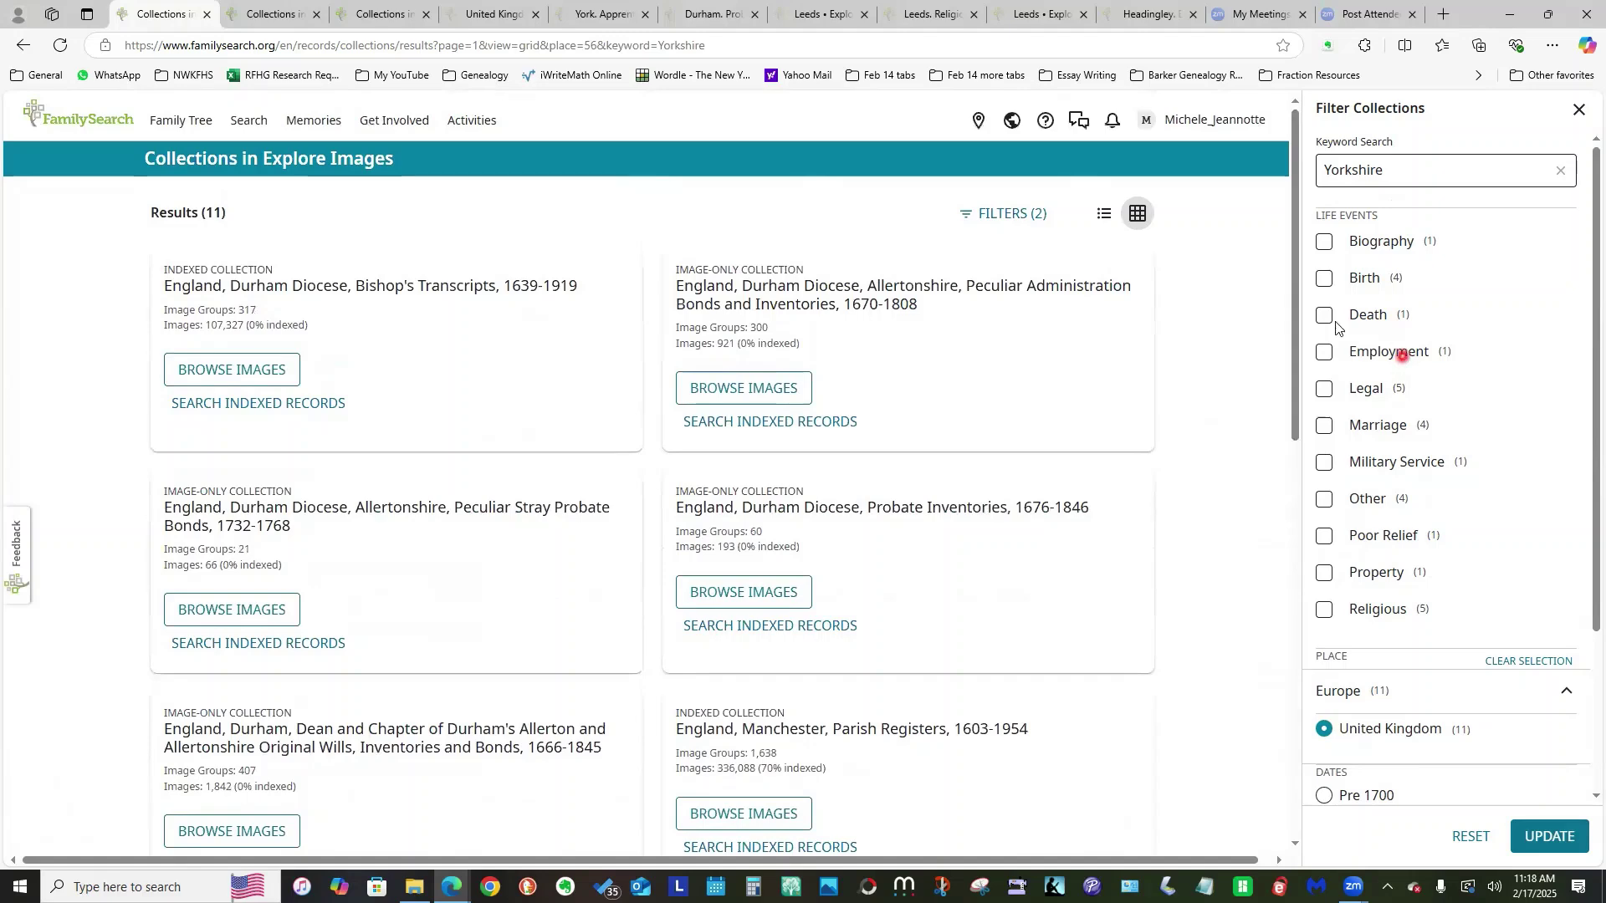
pyautogui.click(1104, 214)
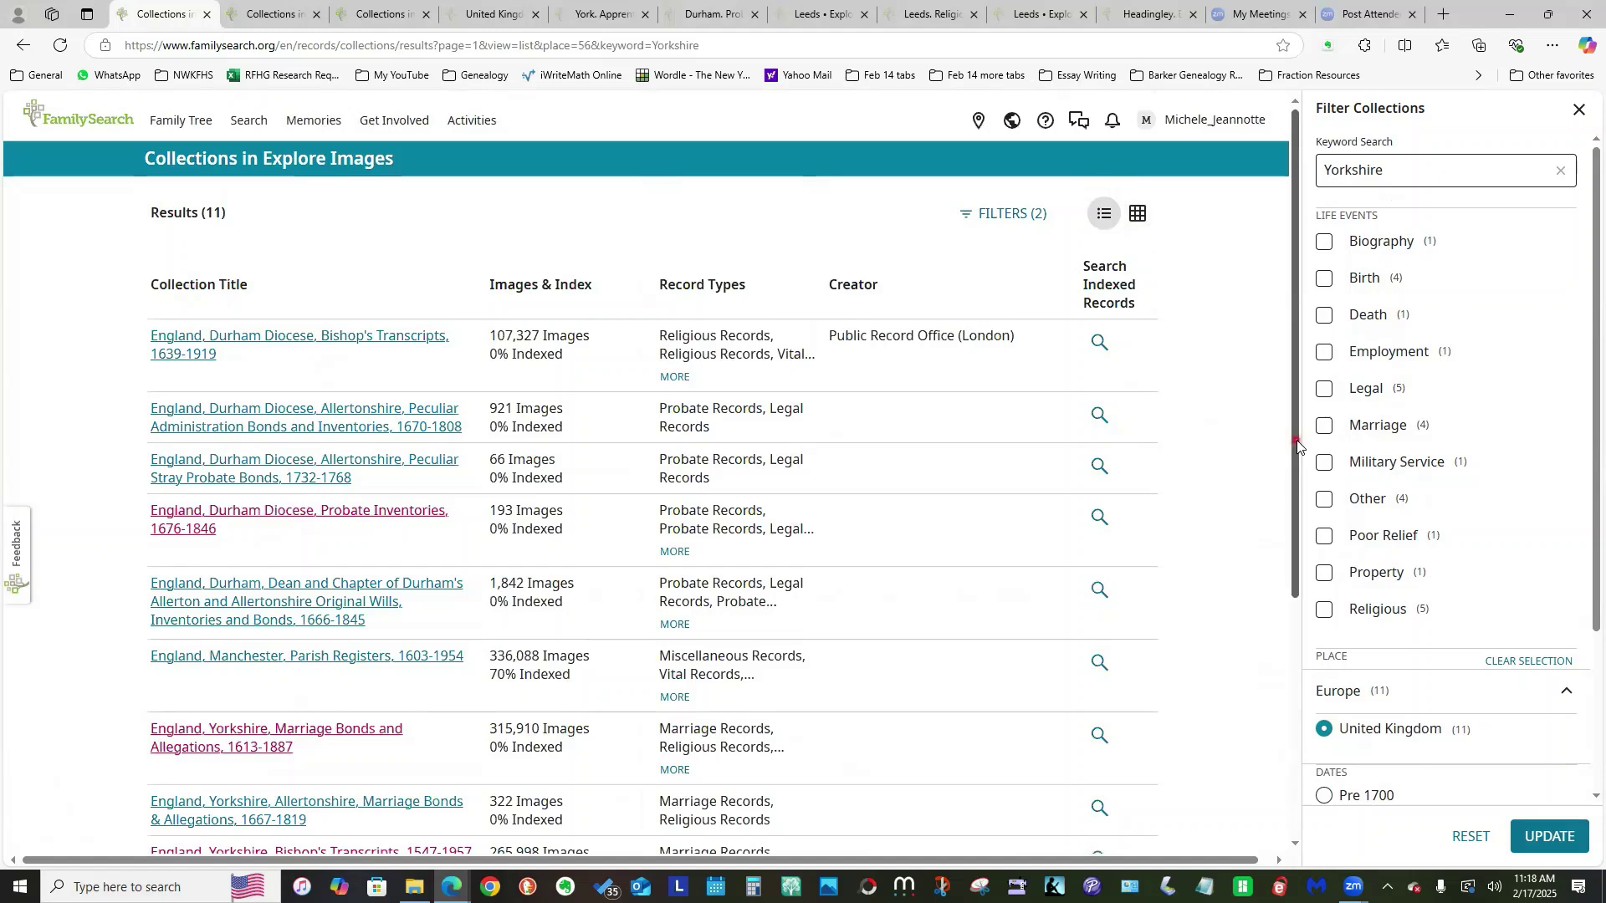
# - Examine the titles, index percentages and record types of the Yorkshire collections in the list
pyautogui.moveTo(1297, 443); pyautogui.dragTo(1300, 643)
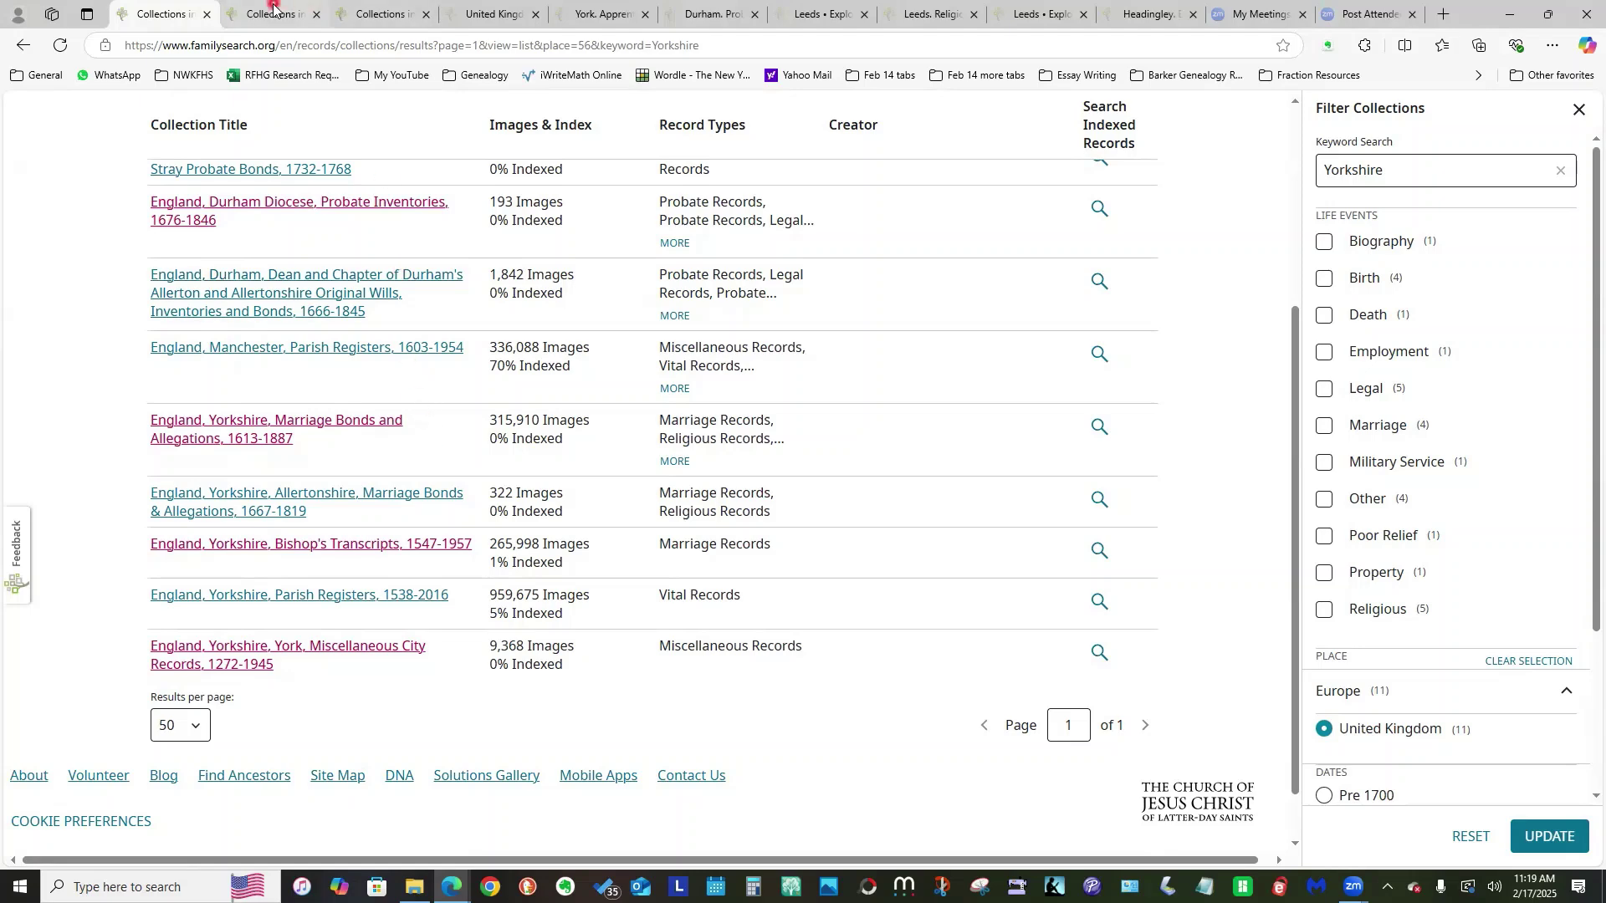
pyautogui.moveTo(274, 14)
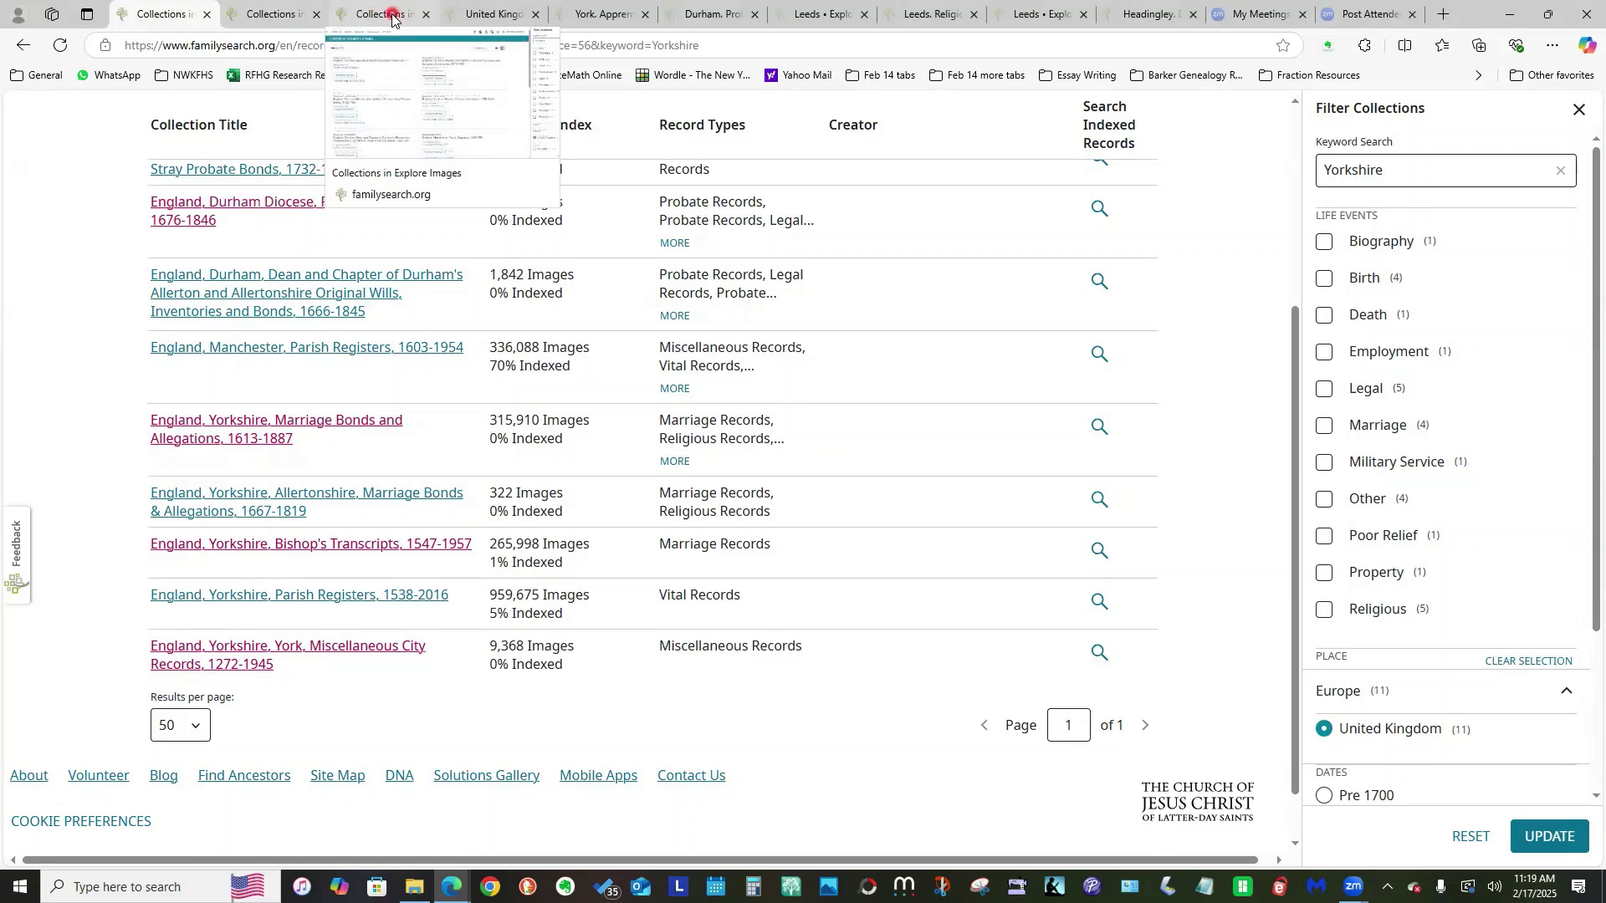
pyautogui.moveTo(493, 14)
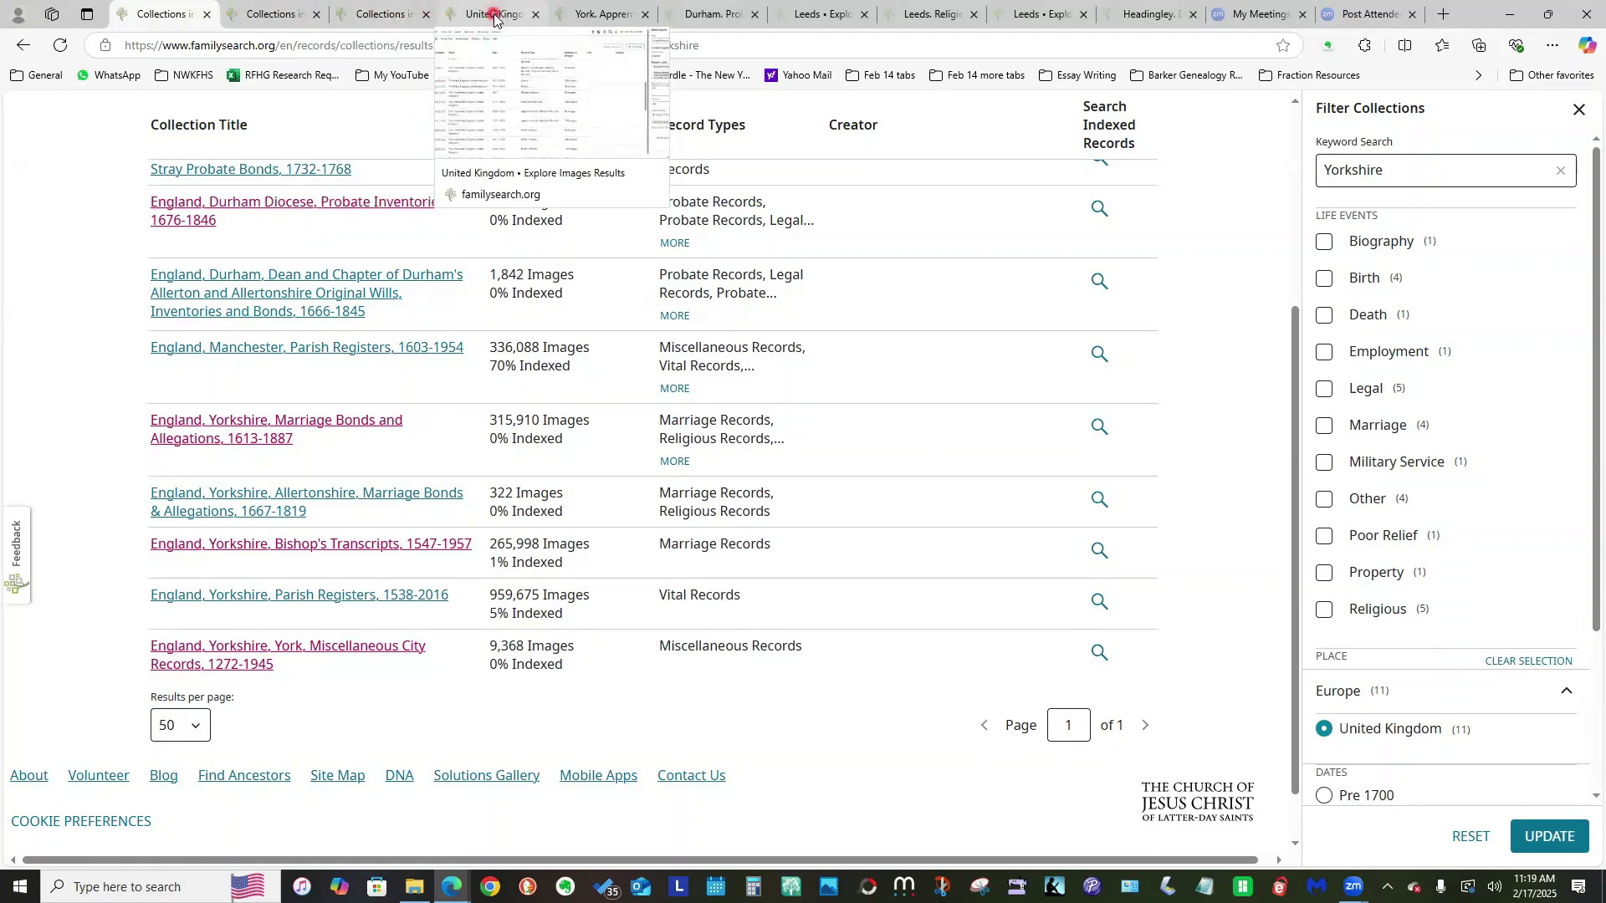
pyautogui.moveTo(582, 14)
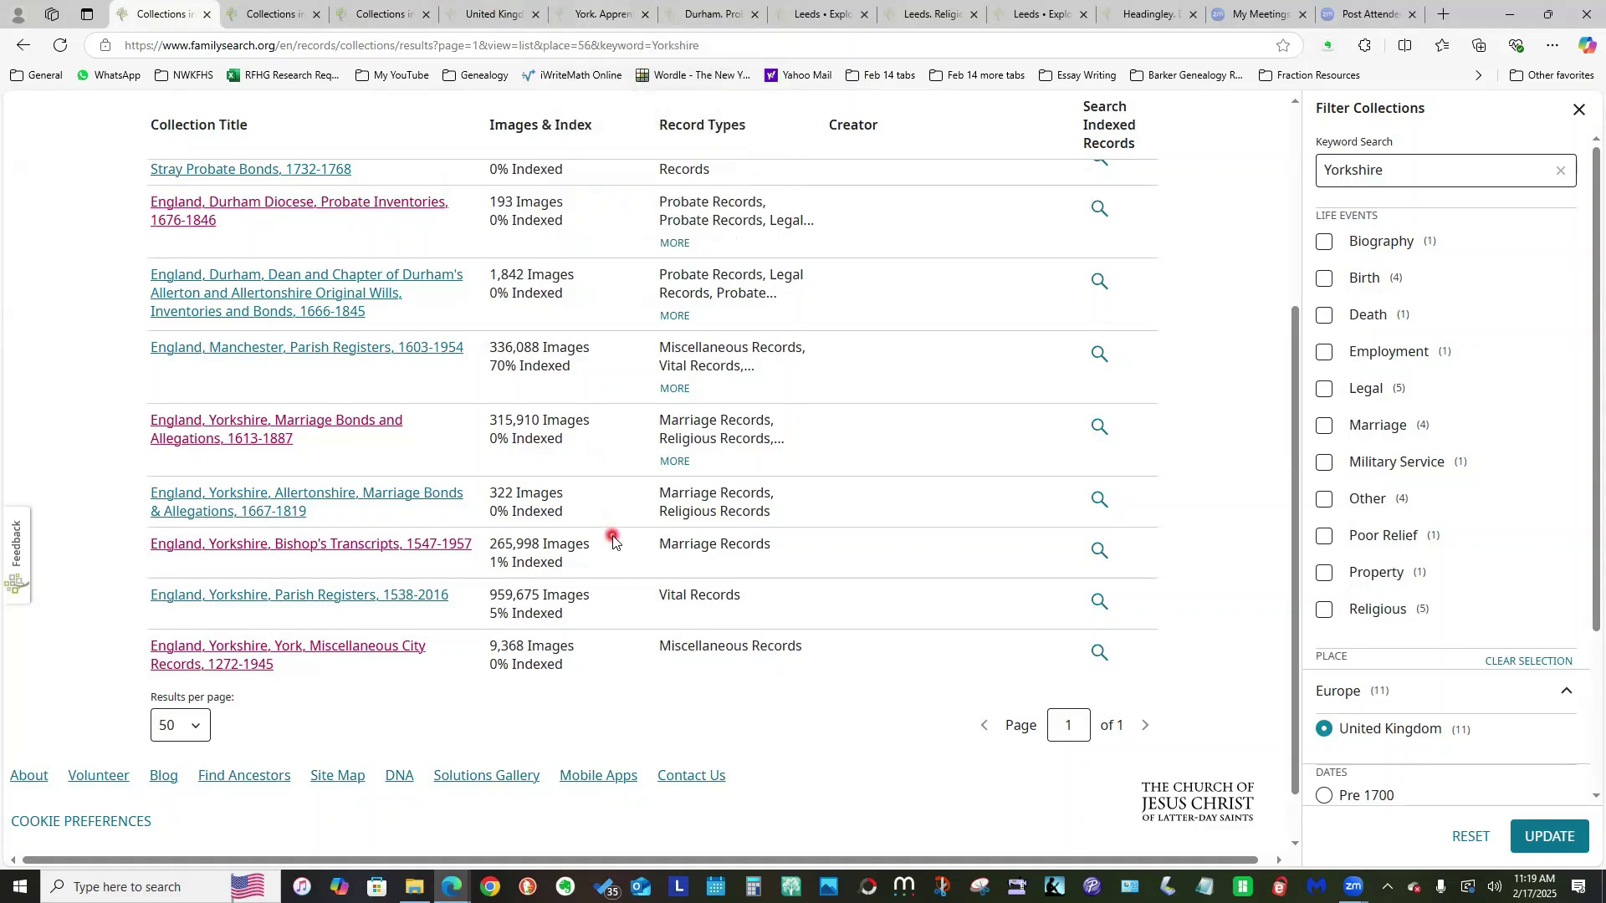
pyautogui.scroll(5, 613, 538)
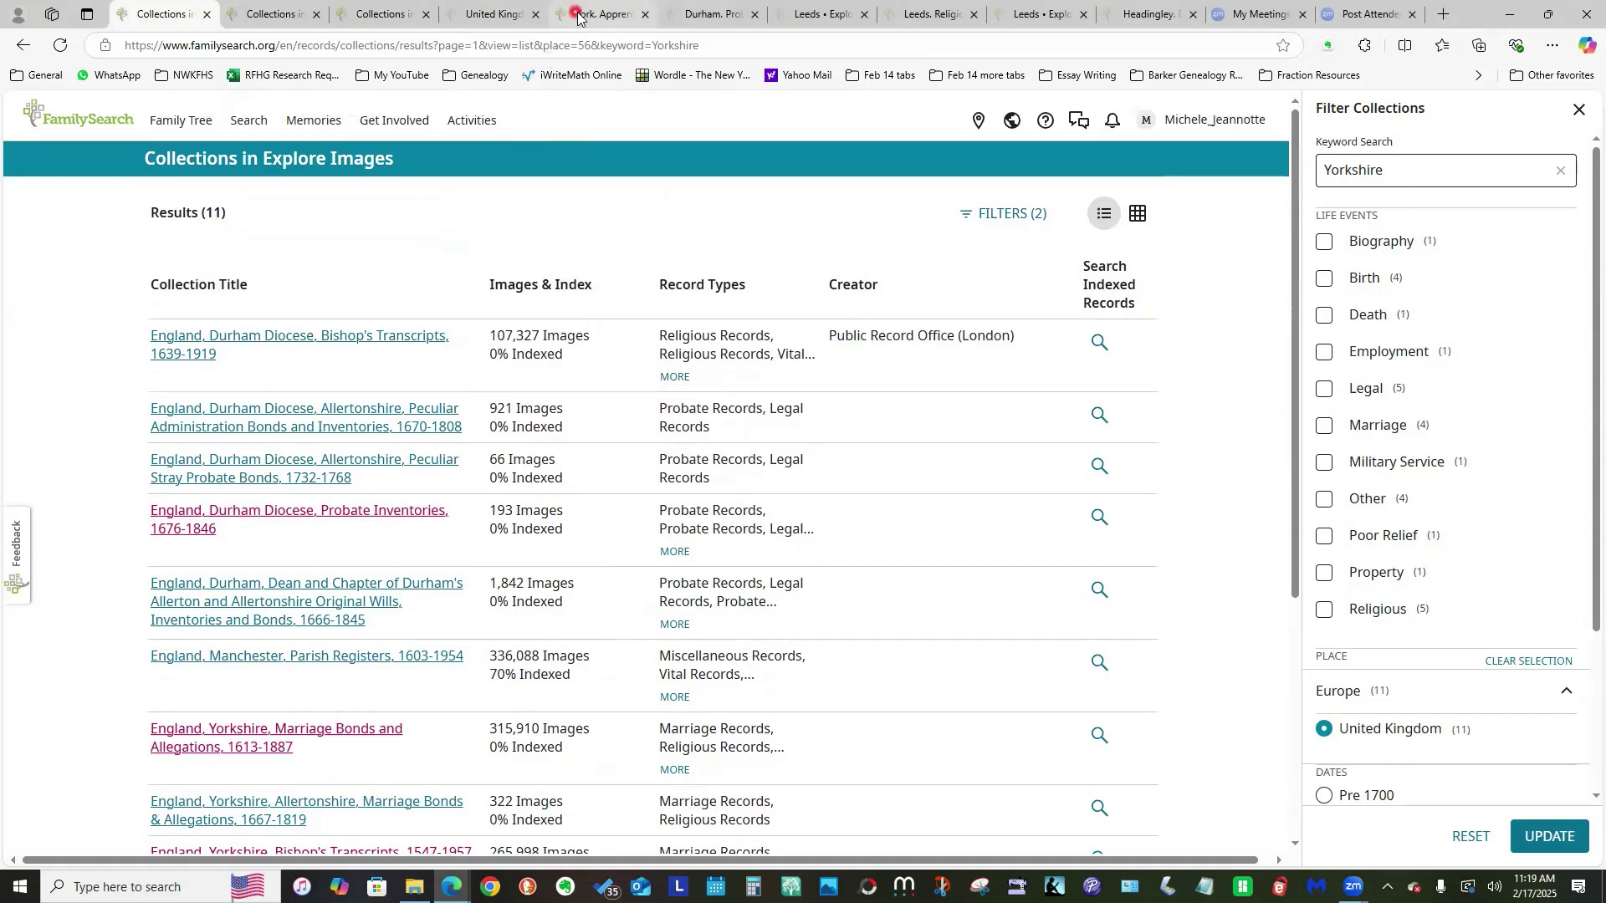
# - View the York miscellaneous records results and the York Apprenticeship Indenture Records 1787–1816, advancing to image 6 and enlarging its entries
pyautogui.click(493, 14)
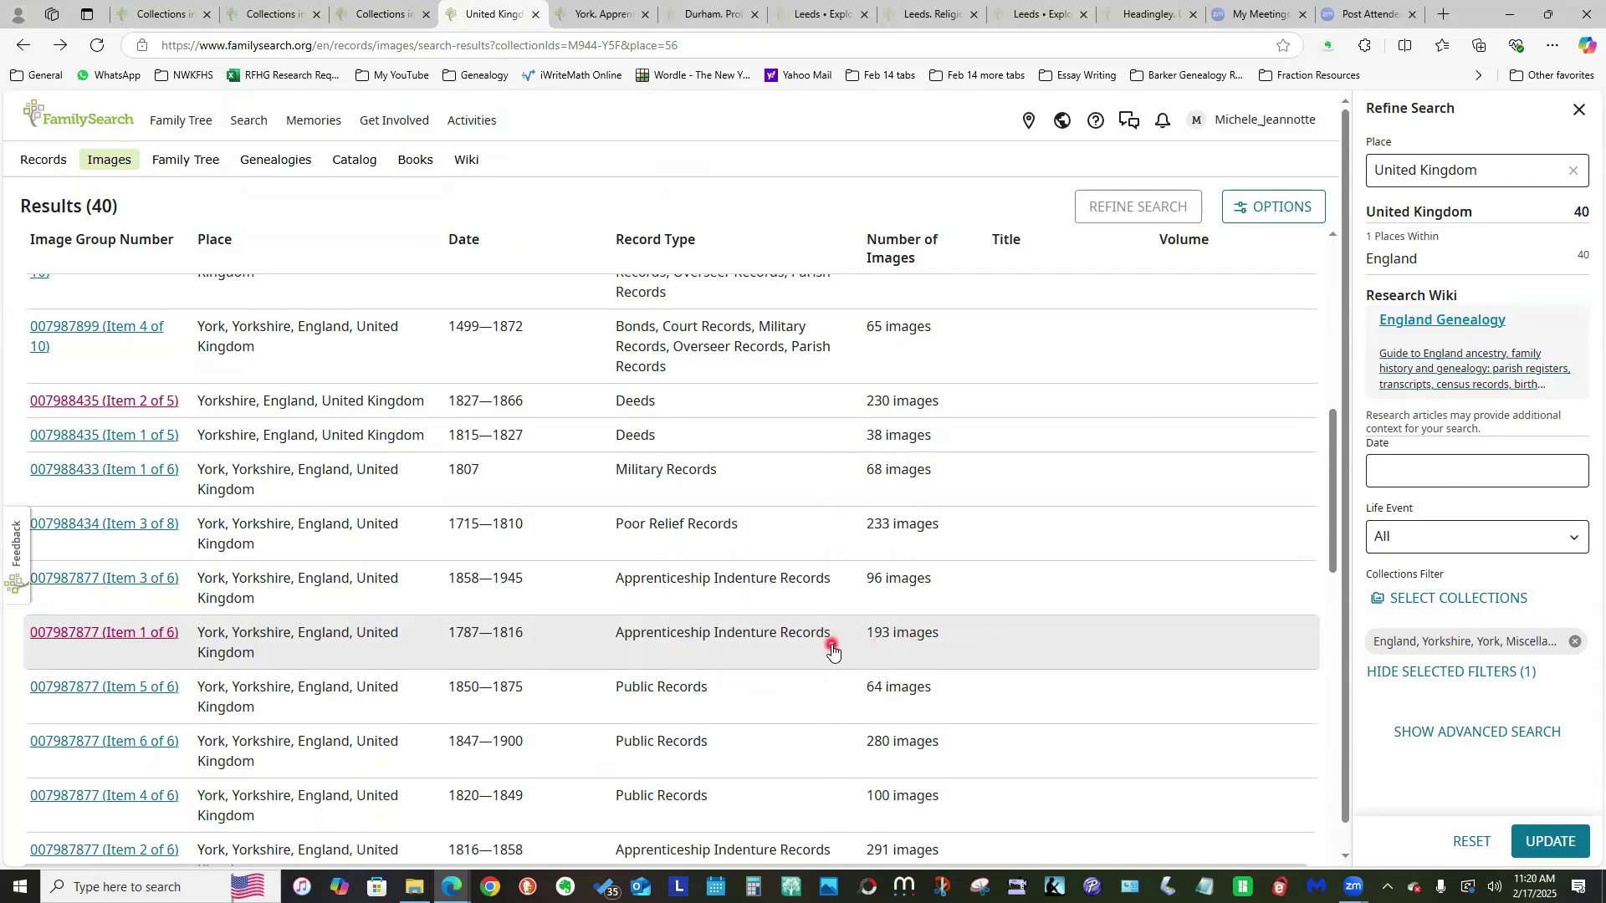
pyautogui.click(583, 19)
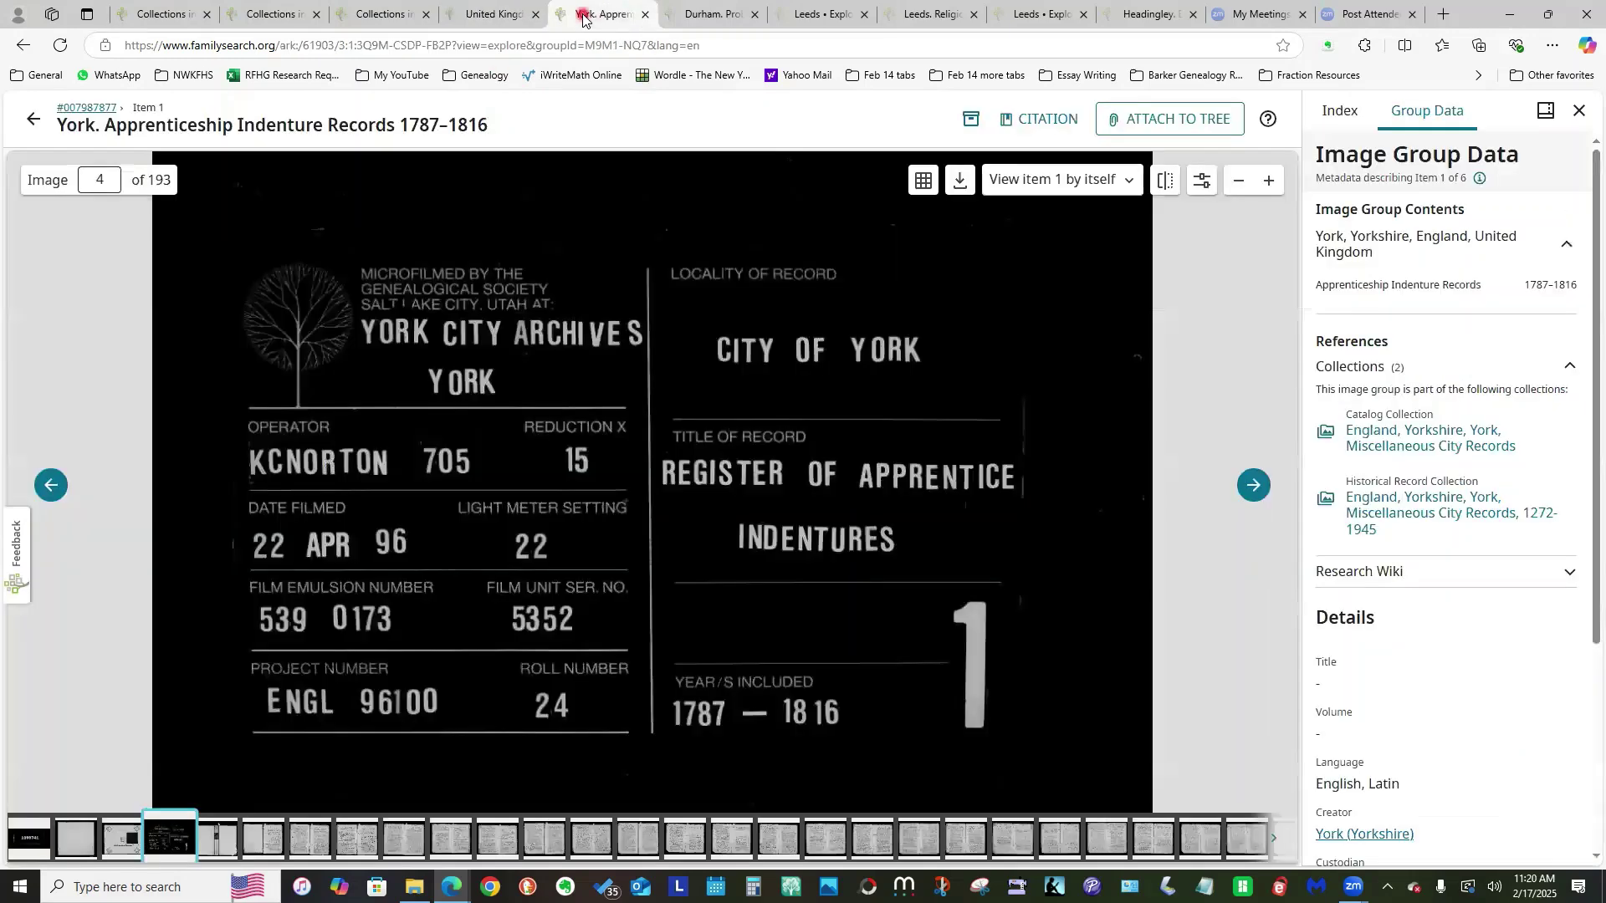
pyautogui.click(1253, 482)
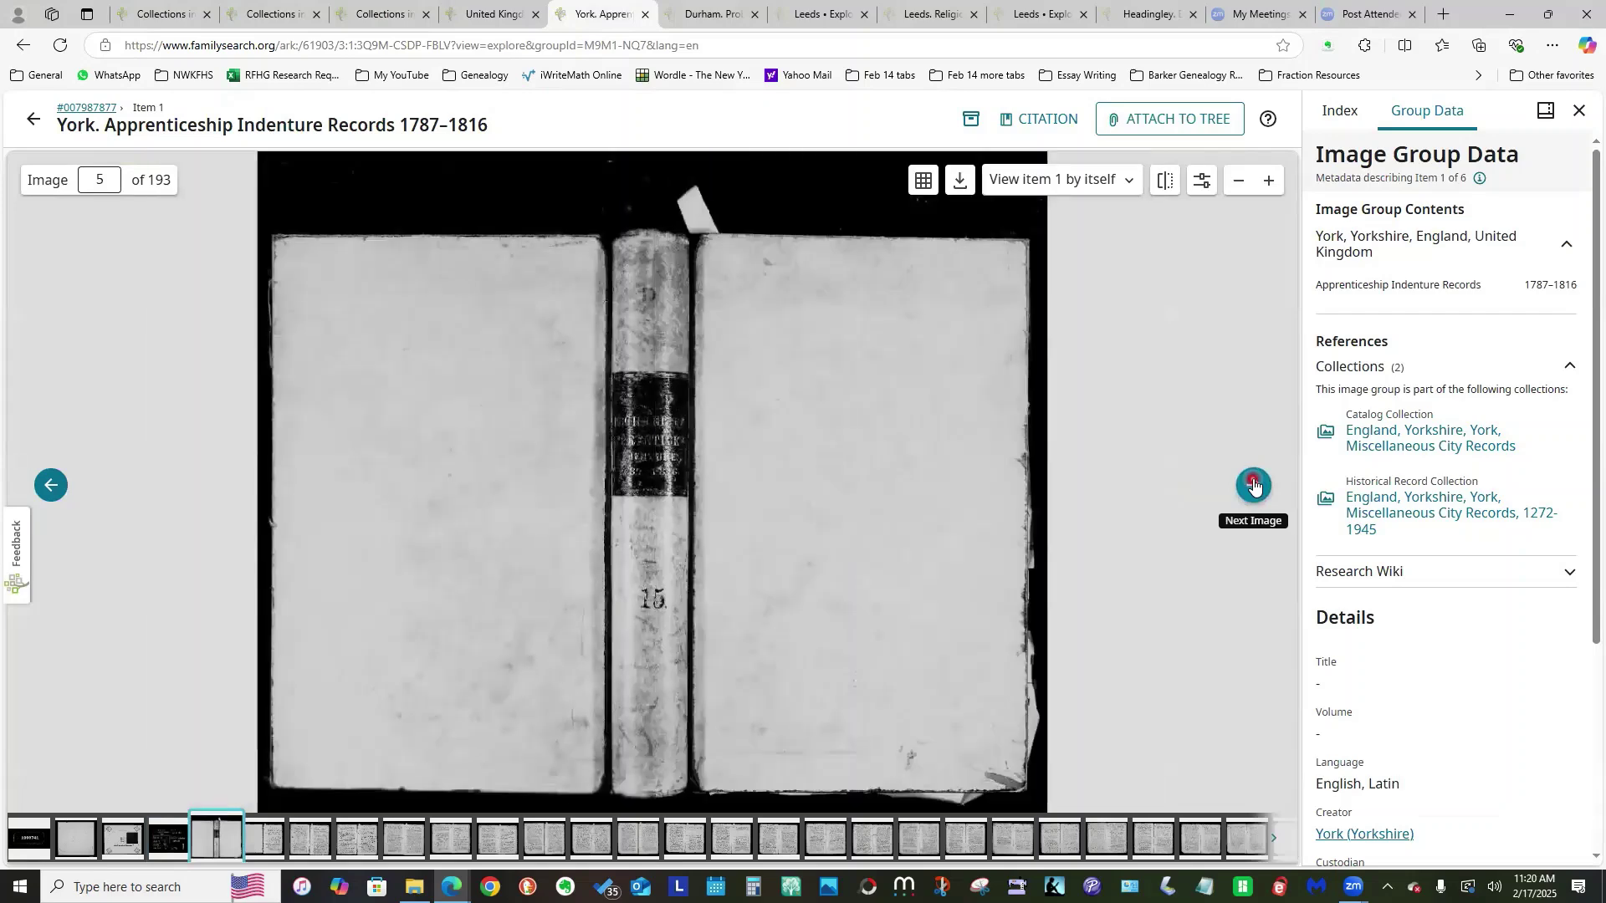
pyautogui.click(1253, 482)
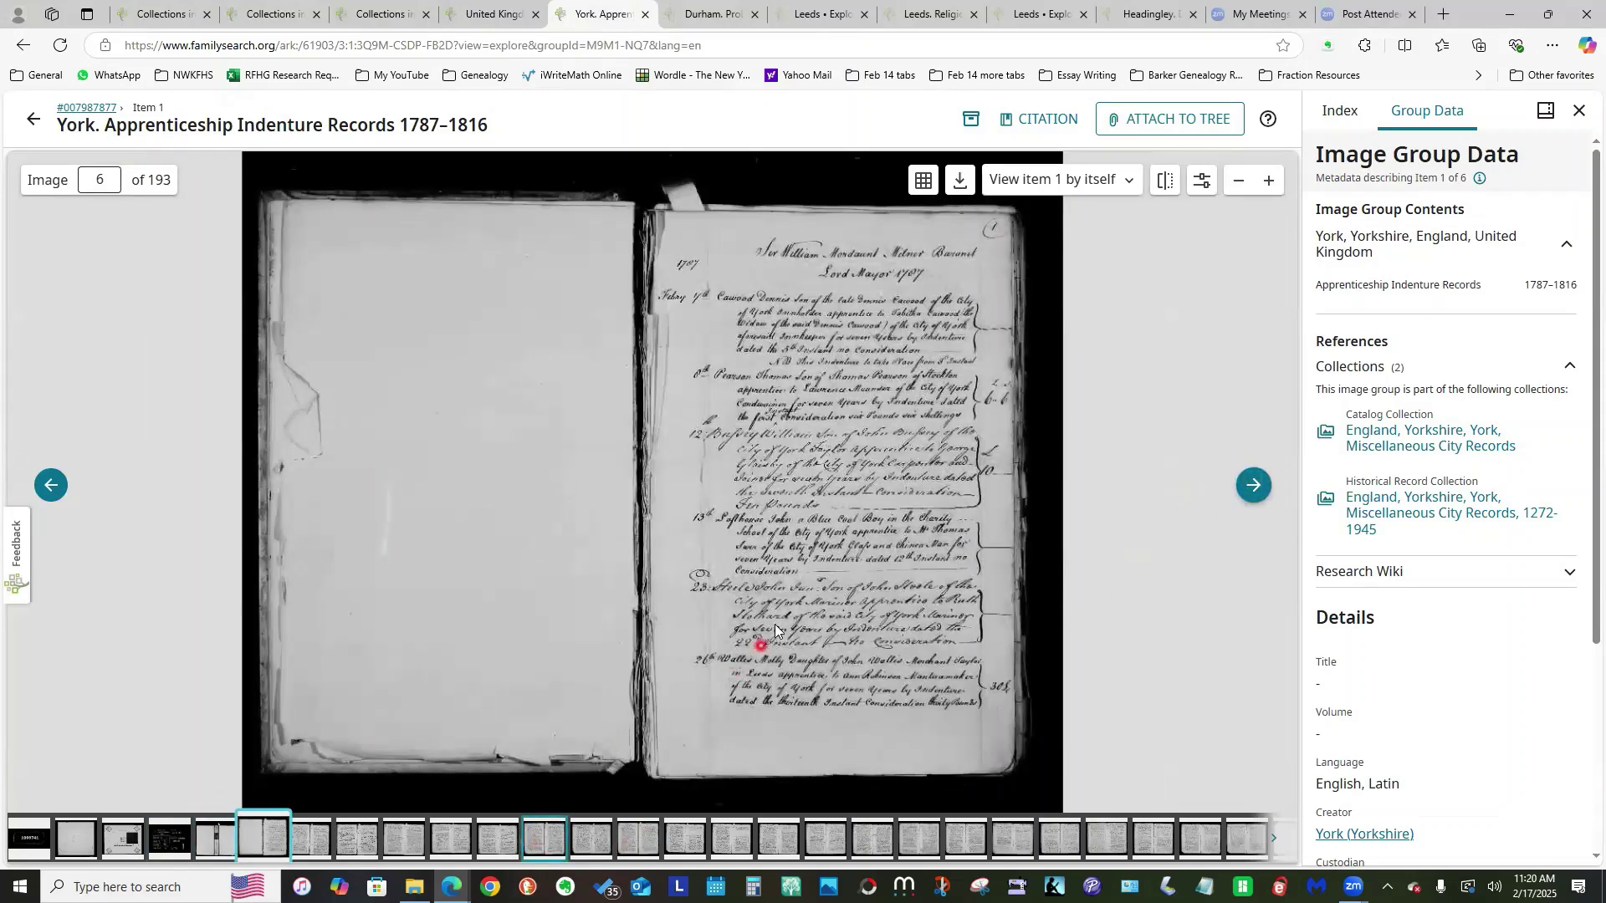
pyautogui.scroll(2, 778, 612)
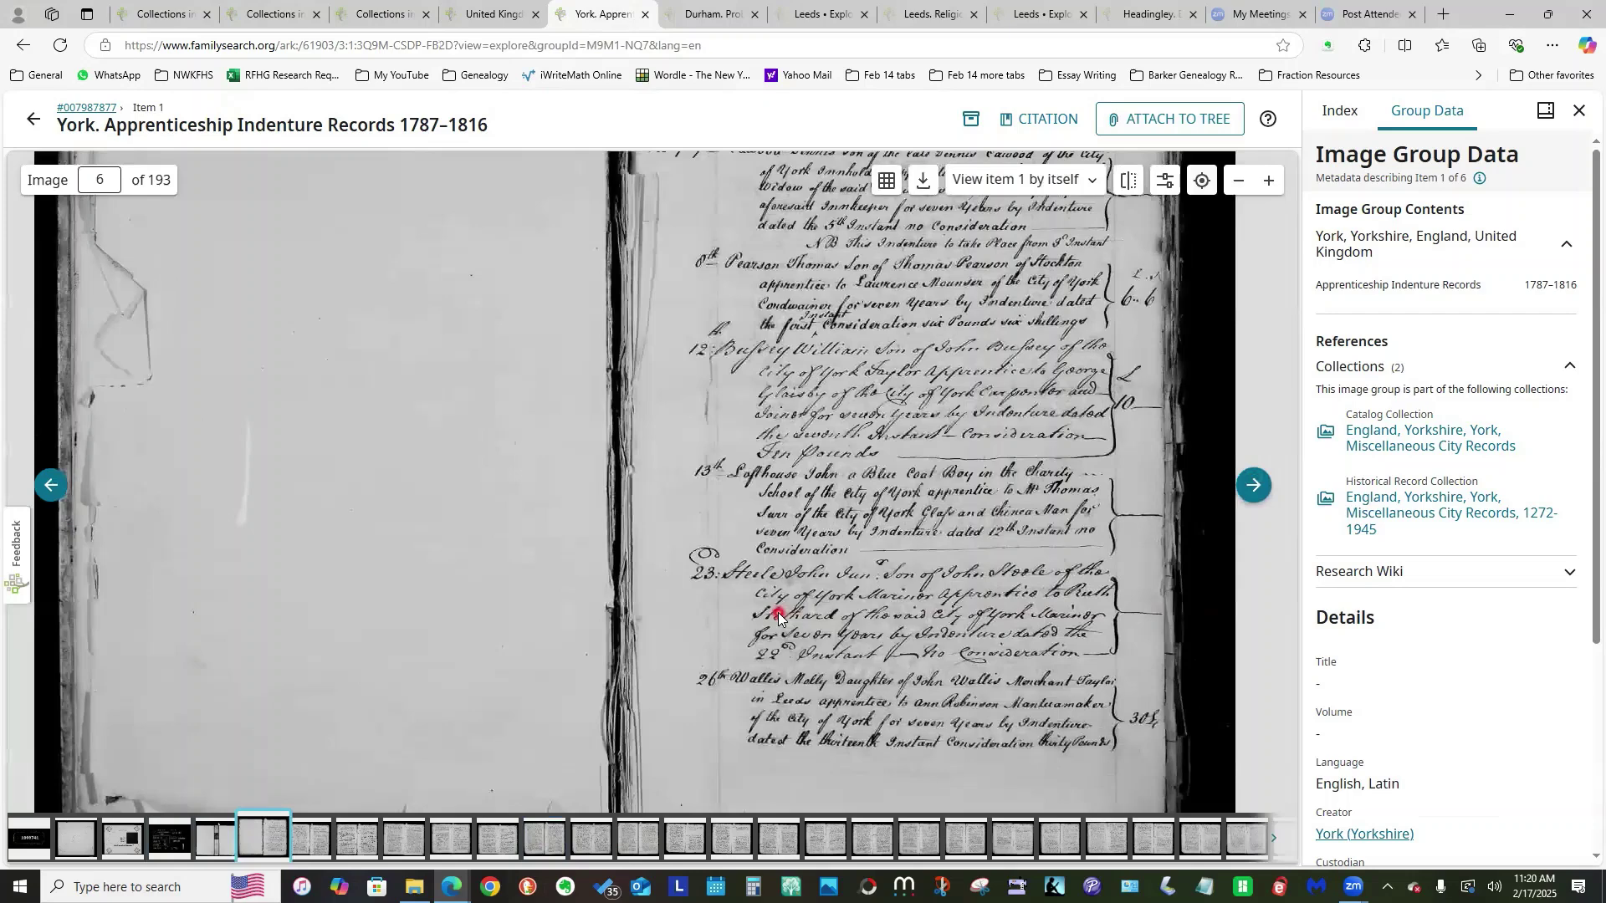
pyautogui.scroll(1, 778, 612)
pyautogui.scroll(1, 777, 612)
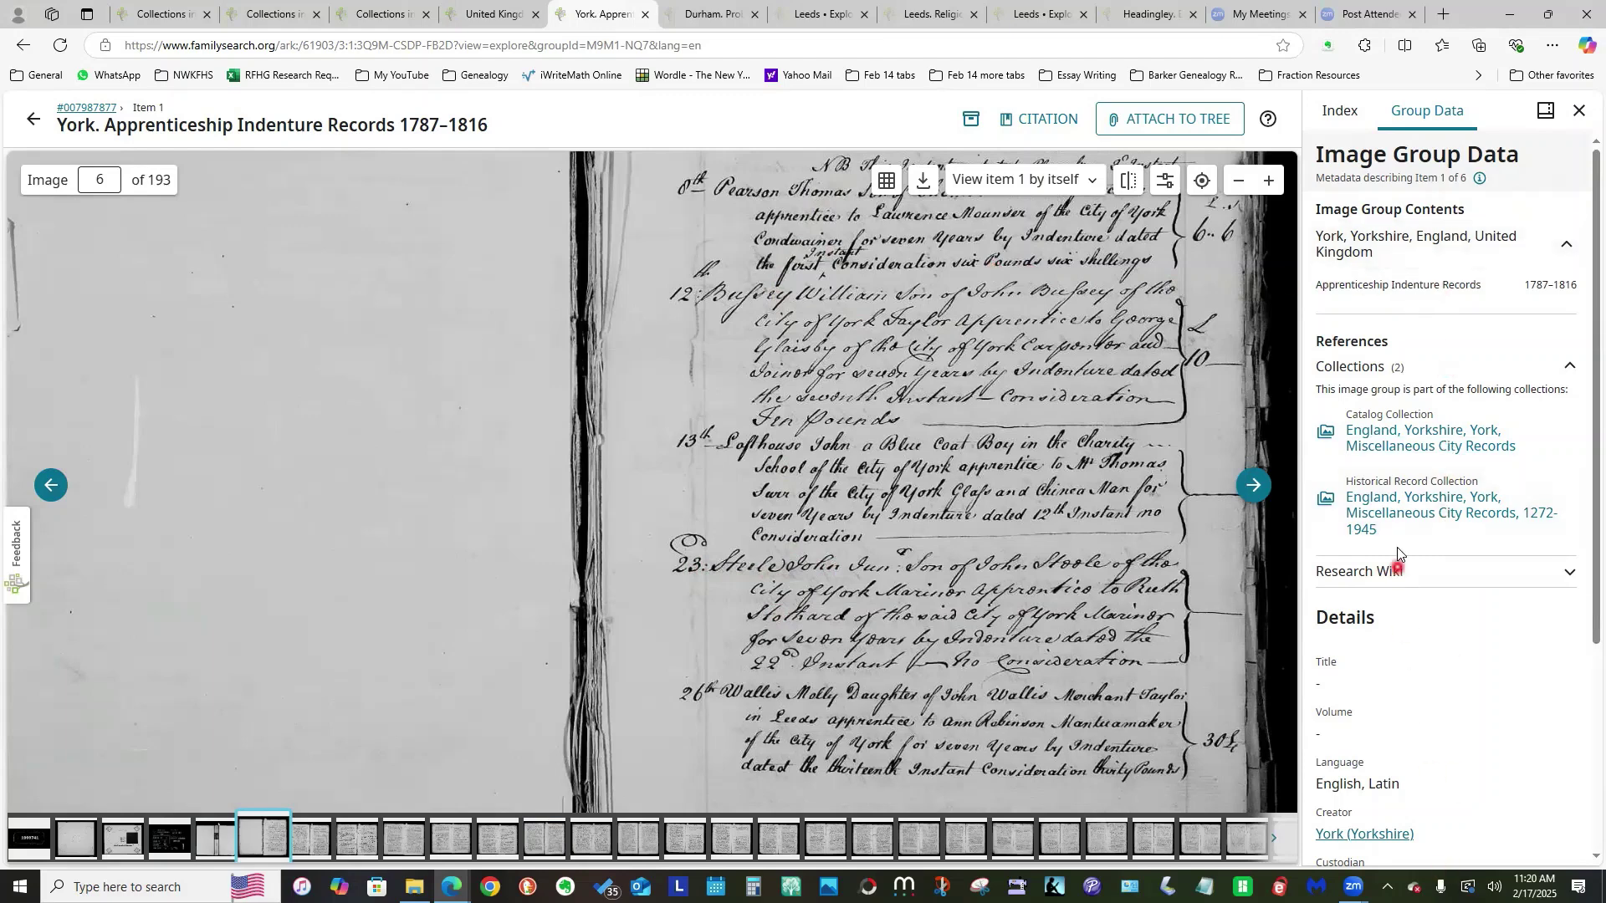
# - Go to image 80 of the York Apprenticeship Indenture Records
pyautogui.click(107, 185)
pyautogui.moveTo(106, 185); pyautogui.dragTo(88, 182)
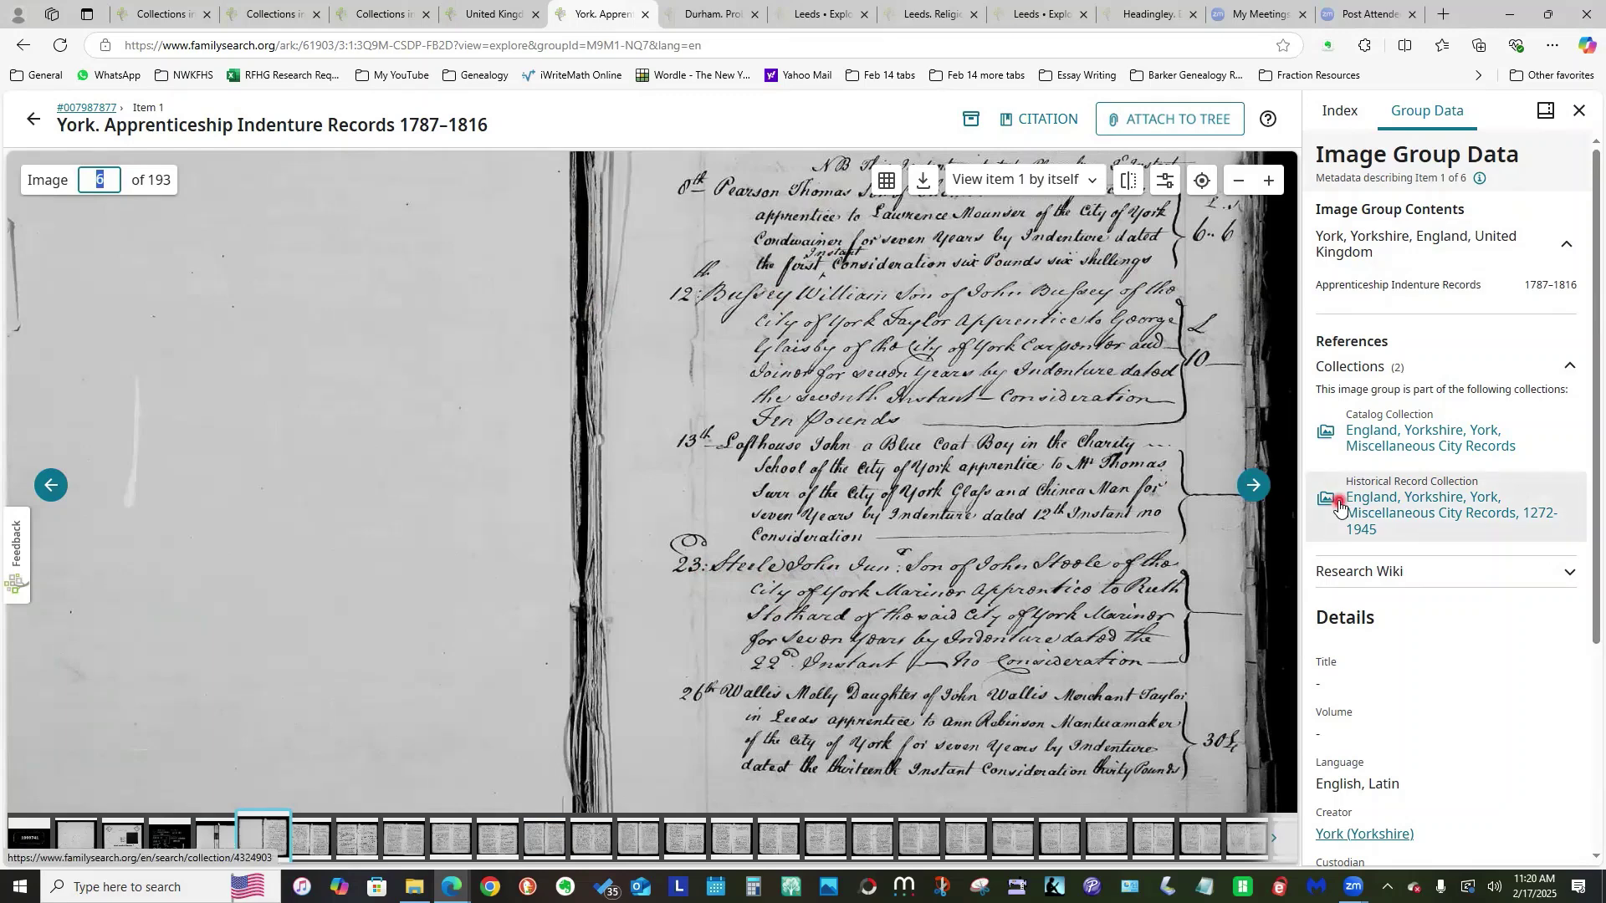
pyautogui.write('0')
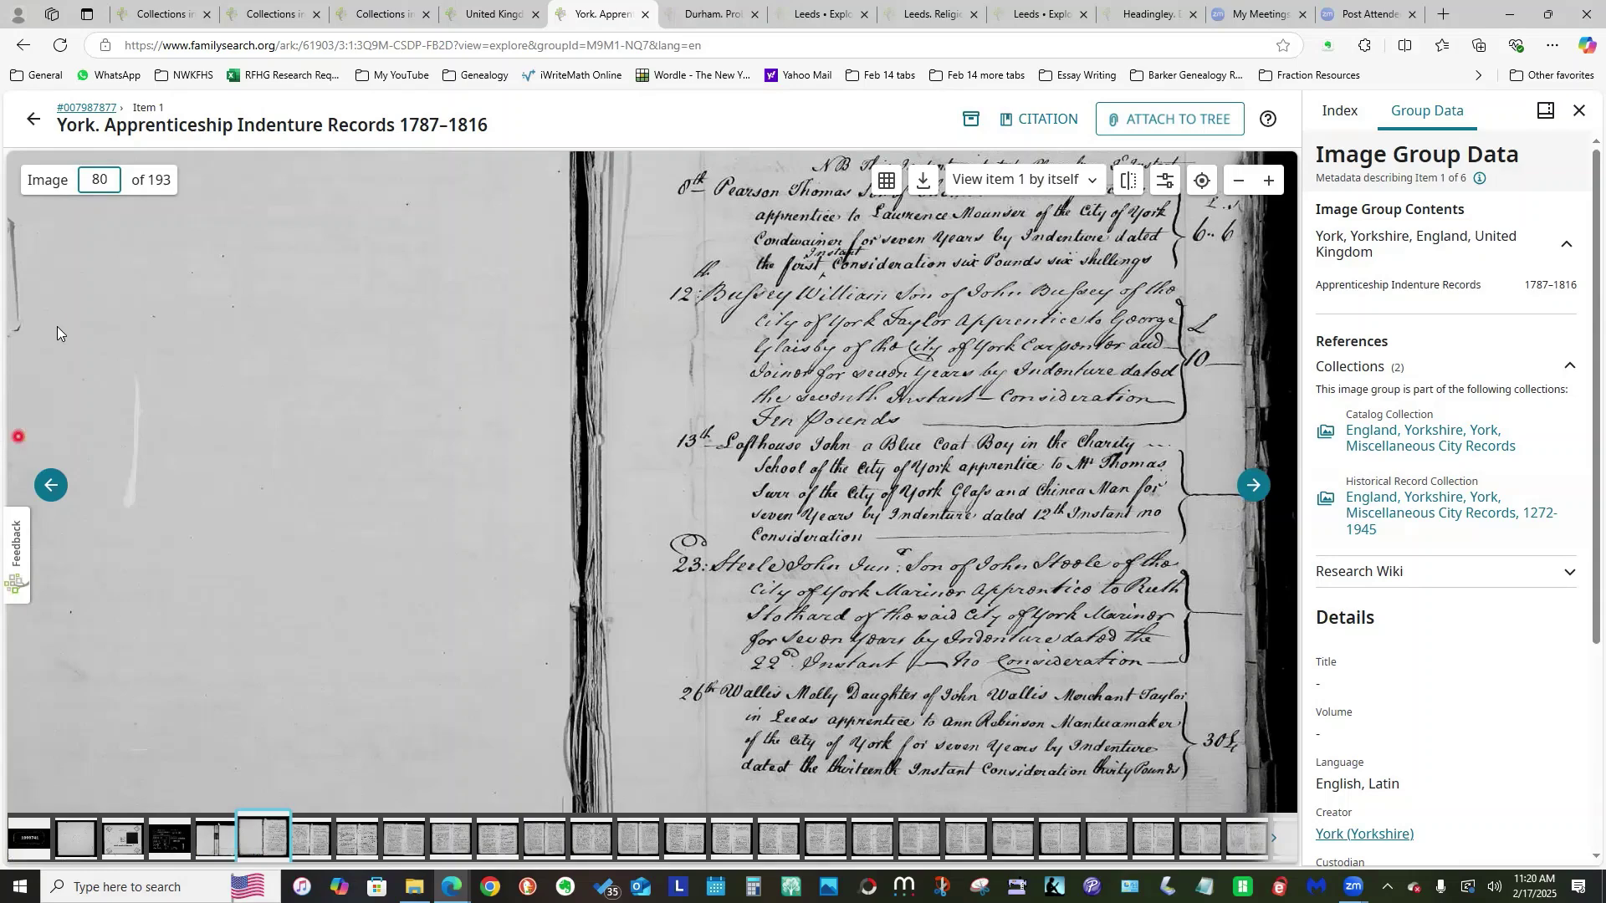
pyautogui.press('Return')
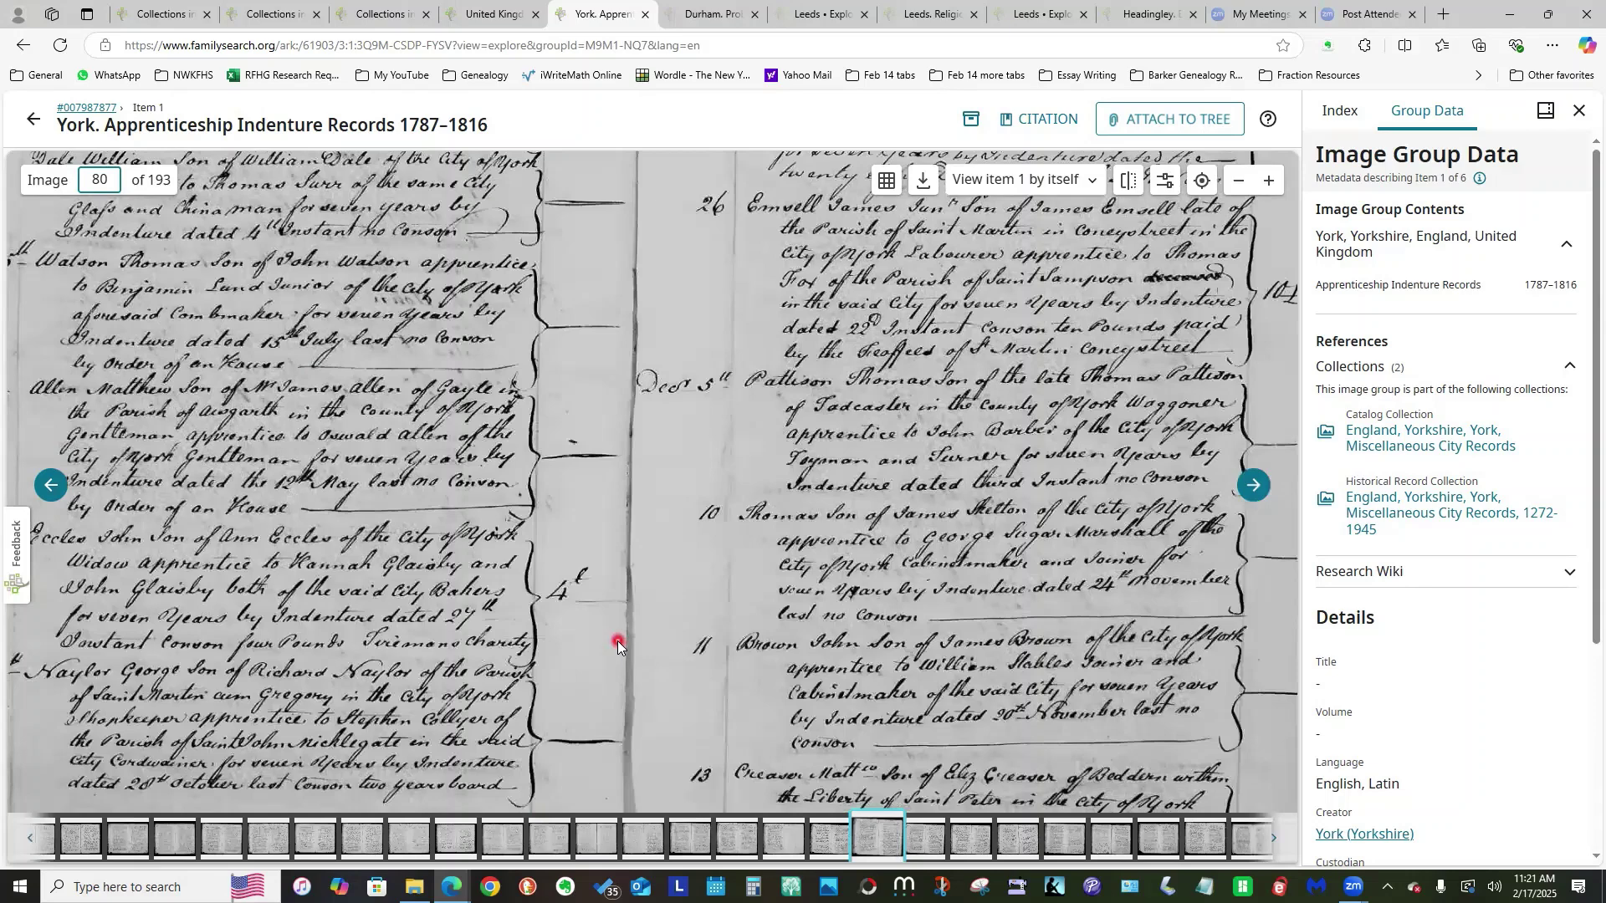
# - View the Durham Diocese probate inventories results from the open Durham Probate Records group, and reopen the 1841–1843 group
pyautogui.click(706, 16)
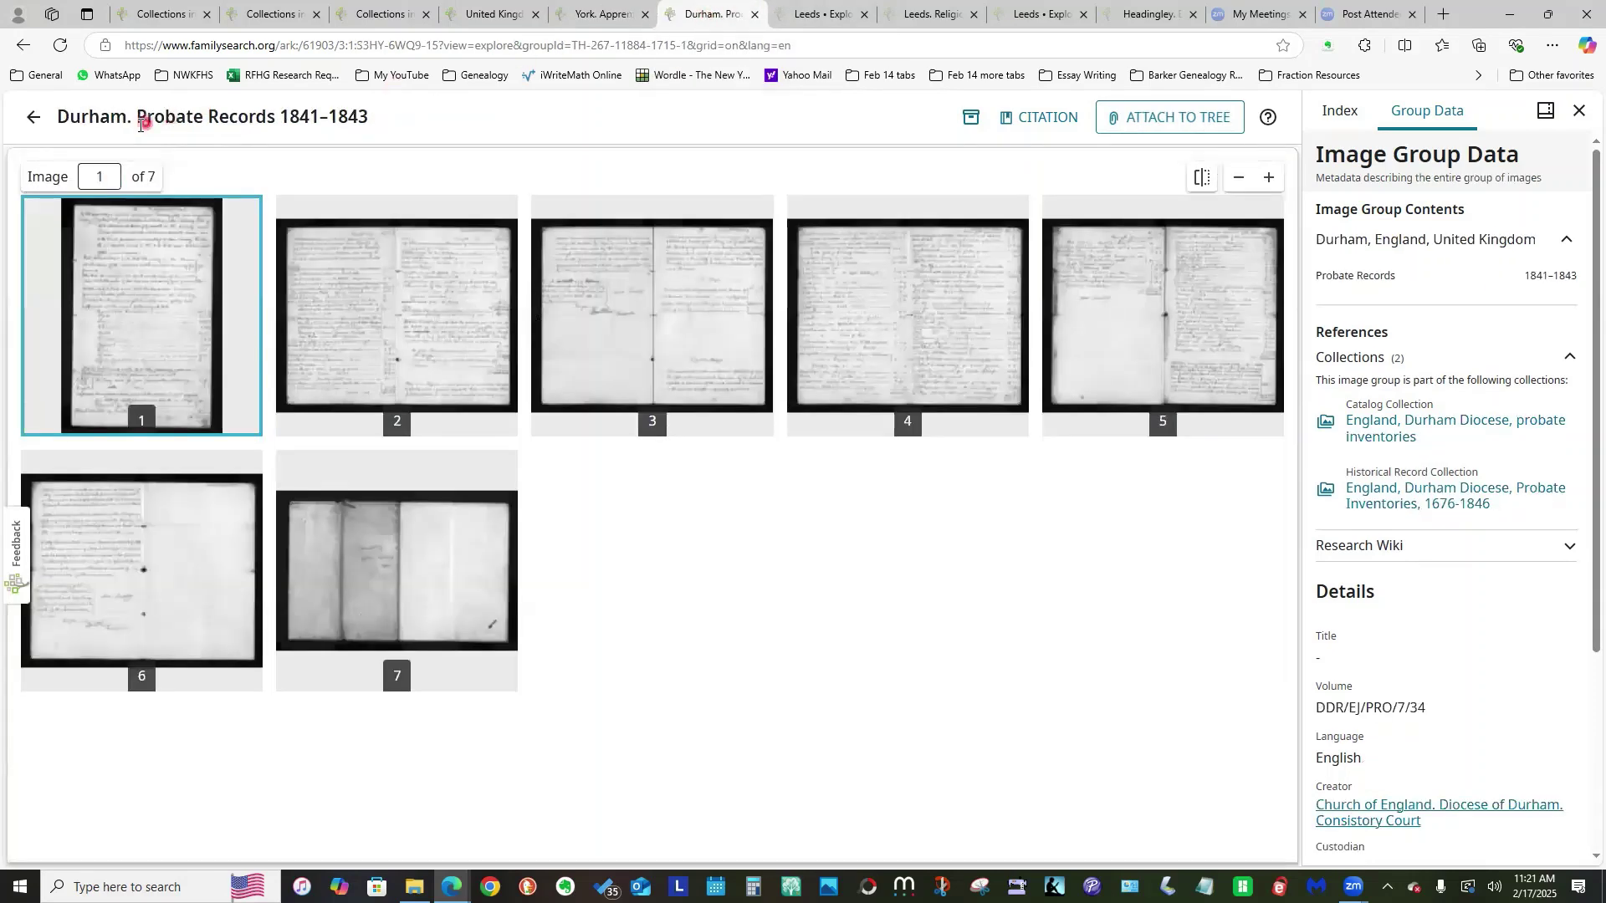
pyautogui.click(31, 123)
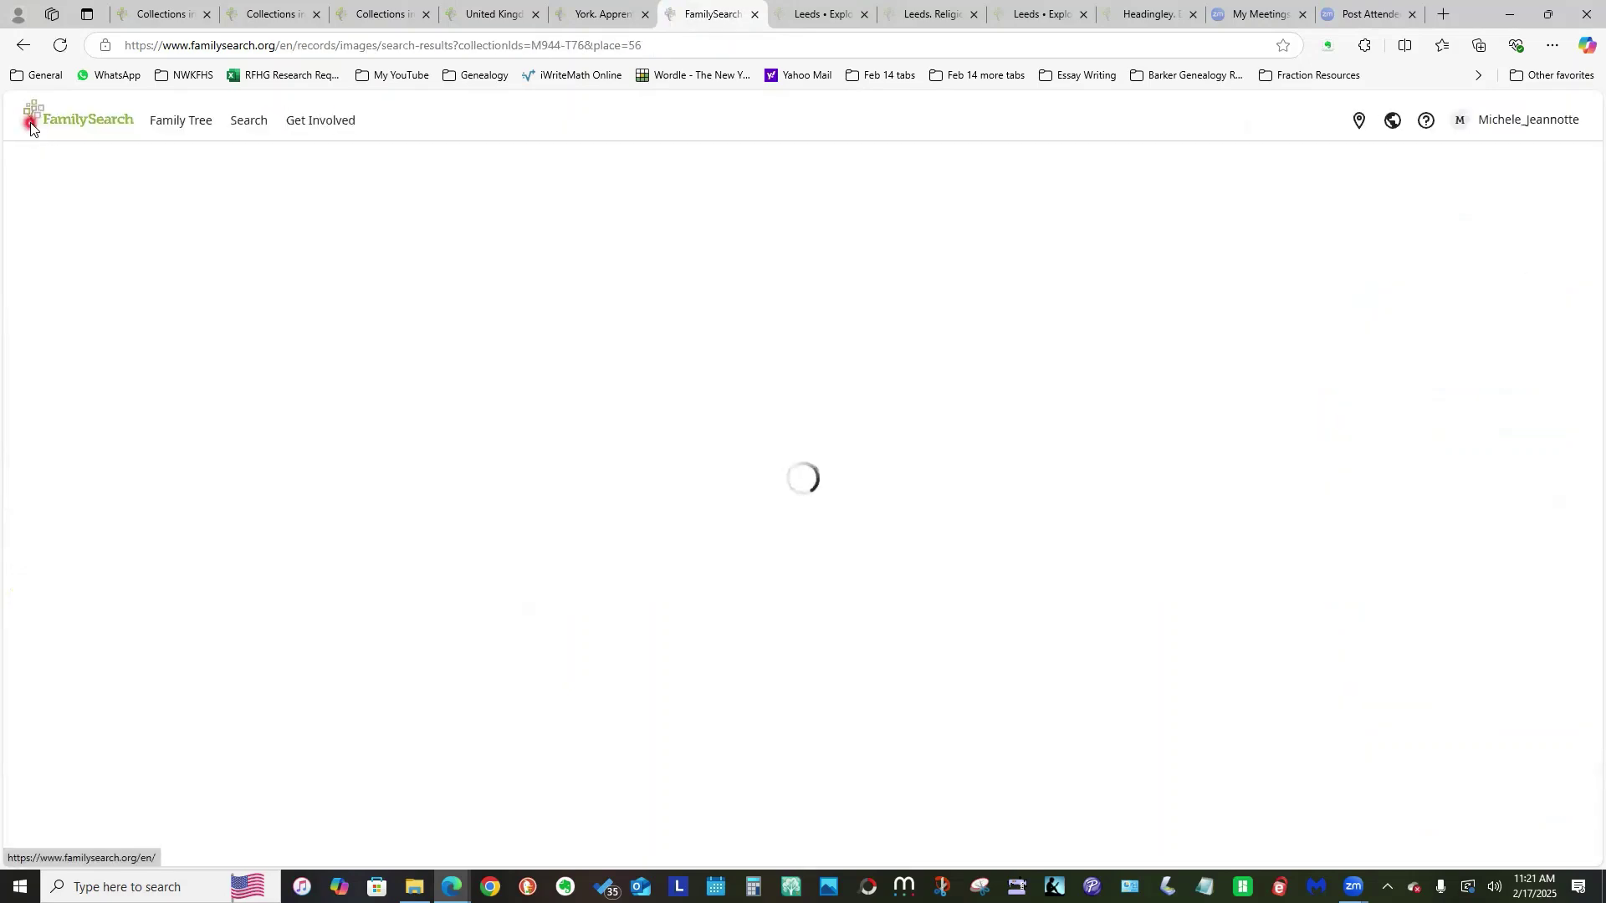
pyautogui.click(30, 125)
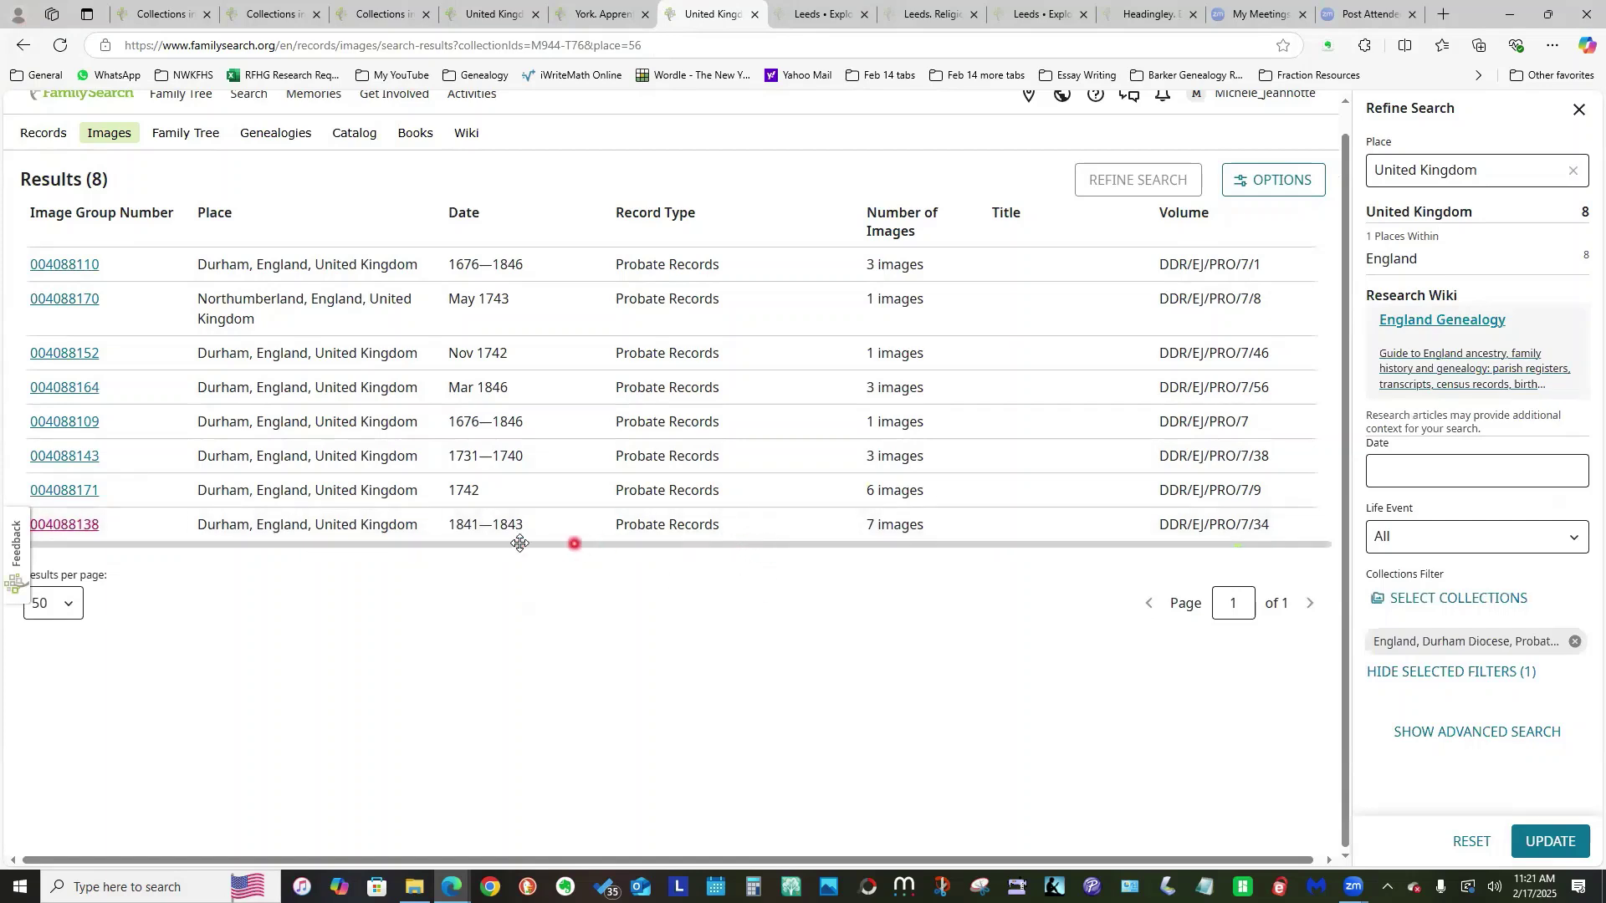
pyautogui.click(892, 527)
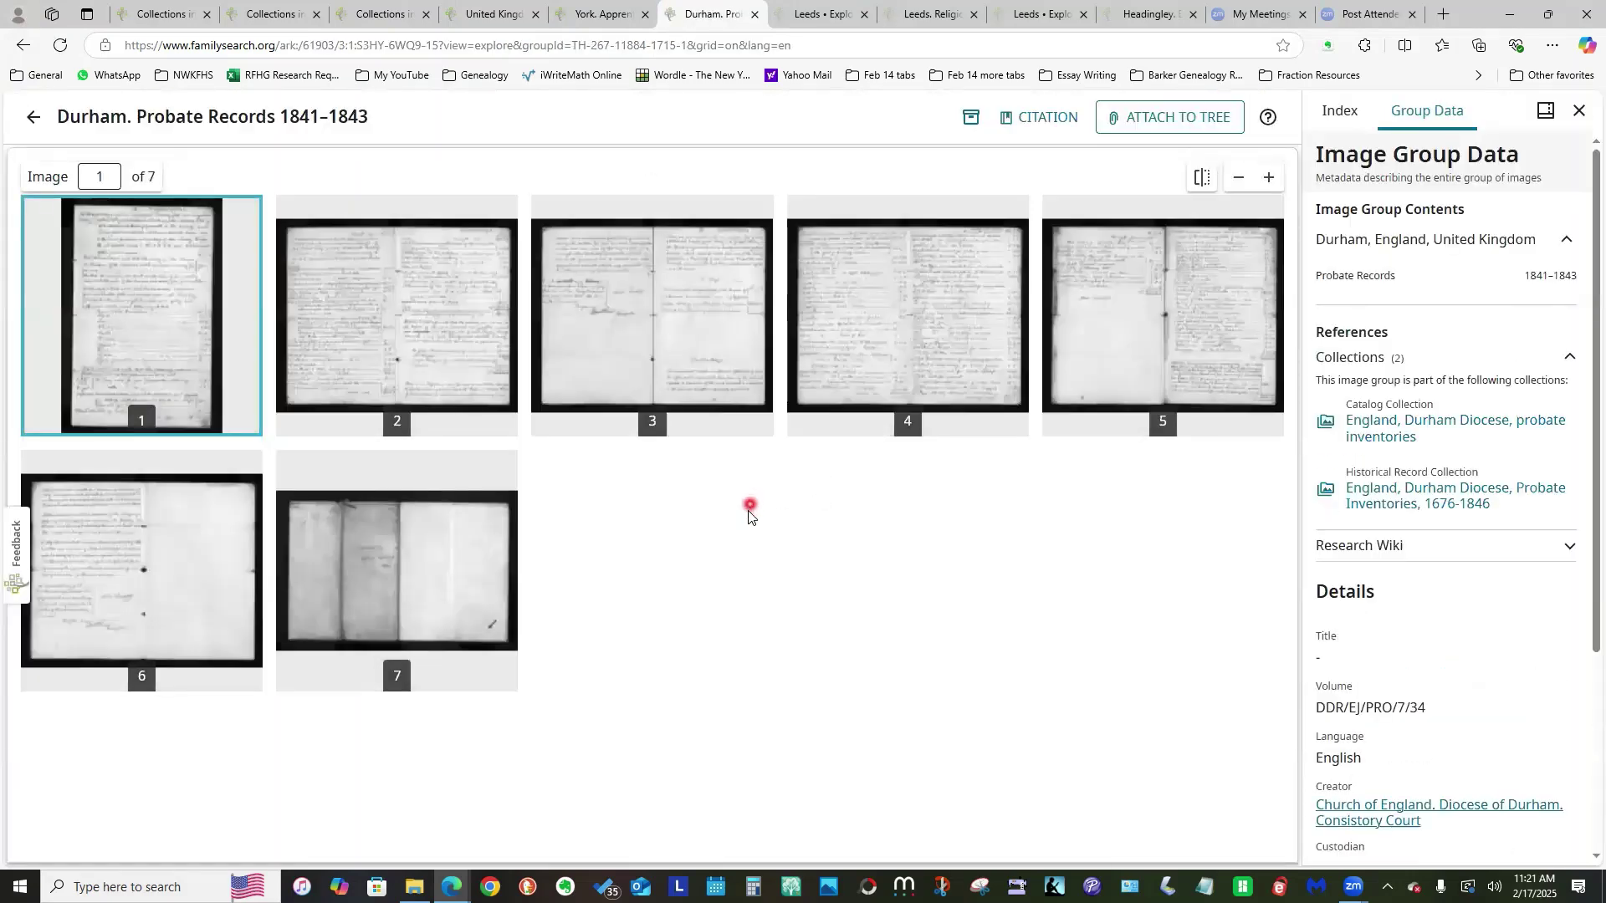
# - Open image 4 of the Durham Probate Records 1841–1843 and enlarge it to read the account entries
pyautogui.click(881, 356)
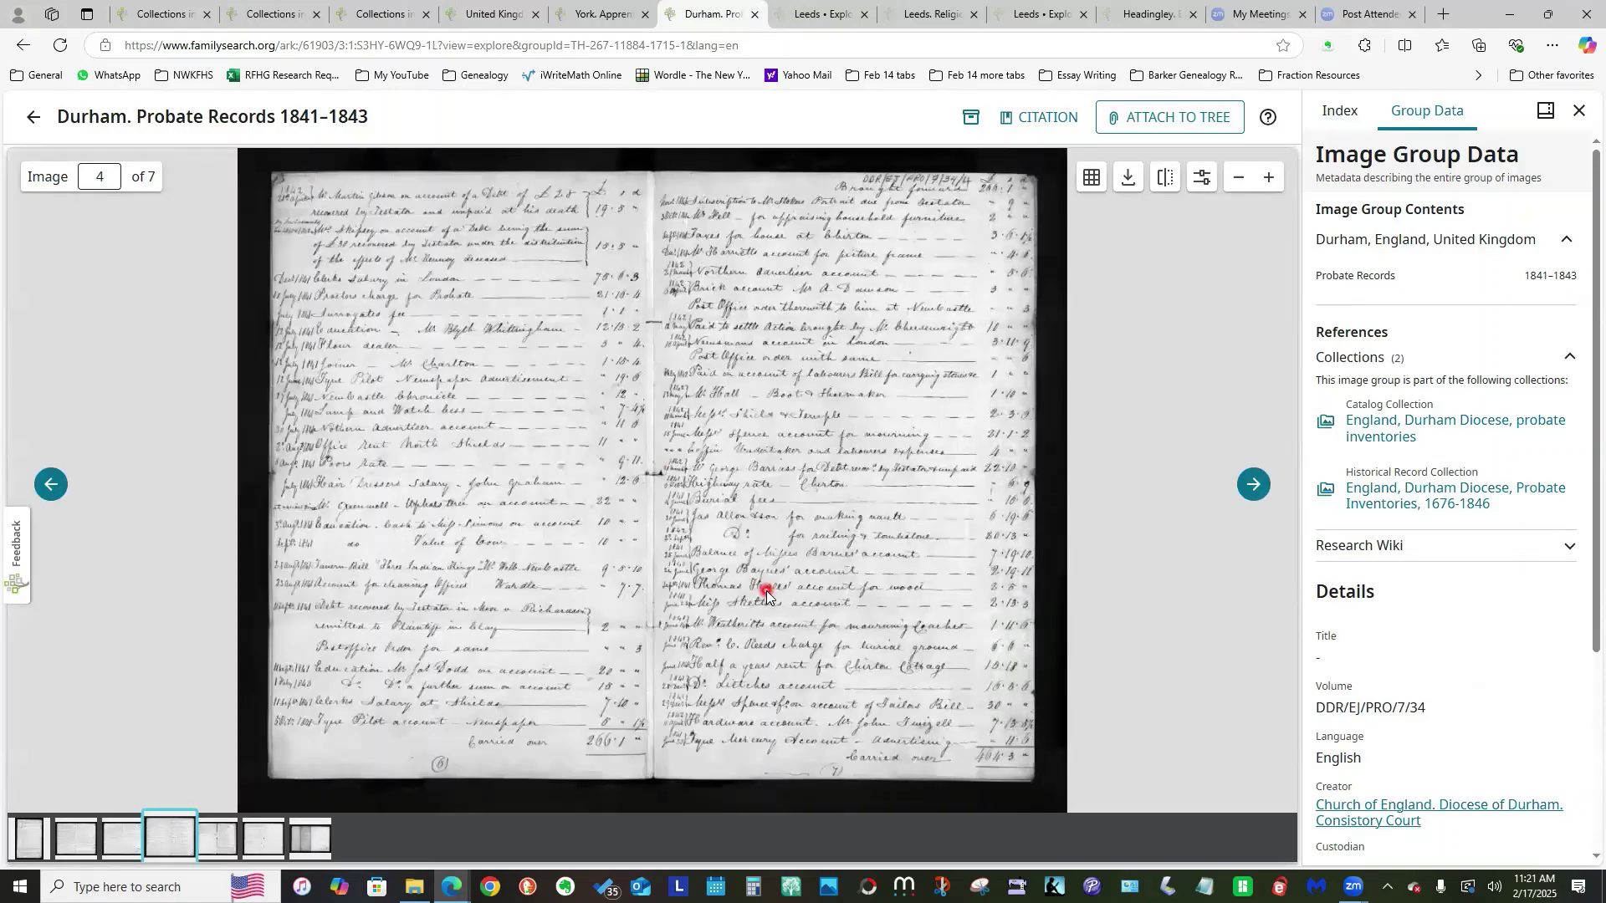
pyautogui.scroll(2, 766, 594)
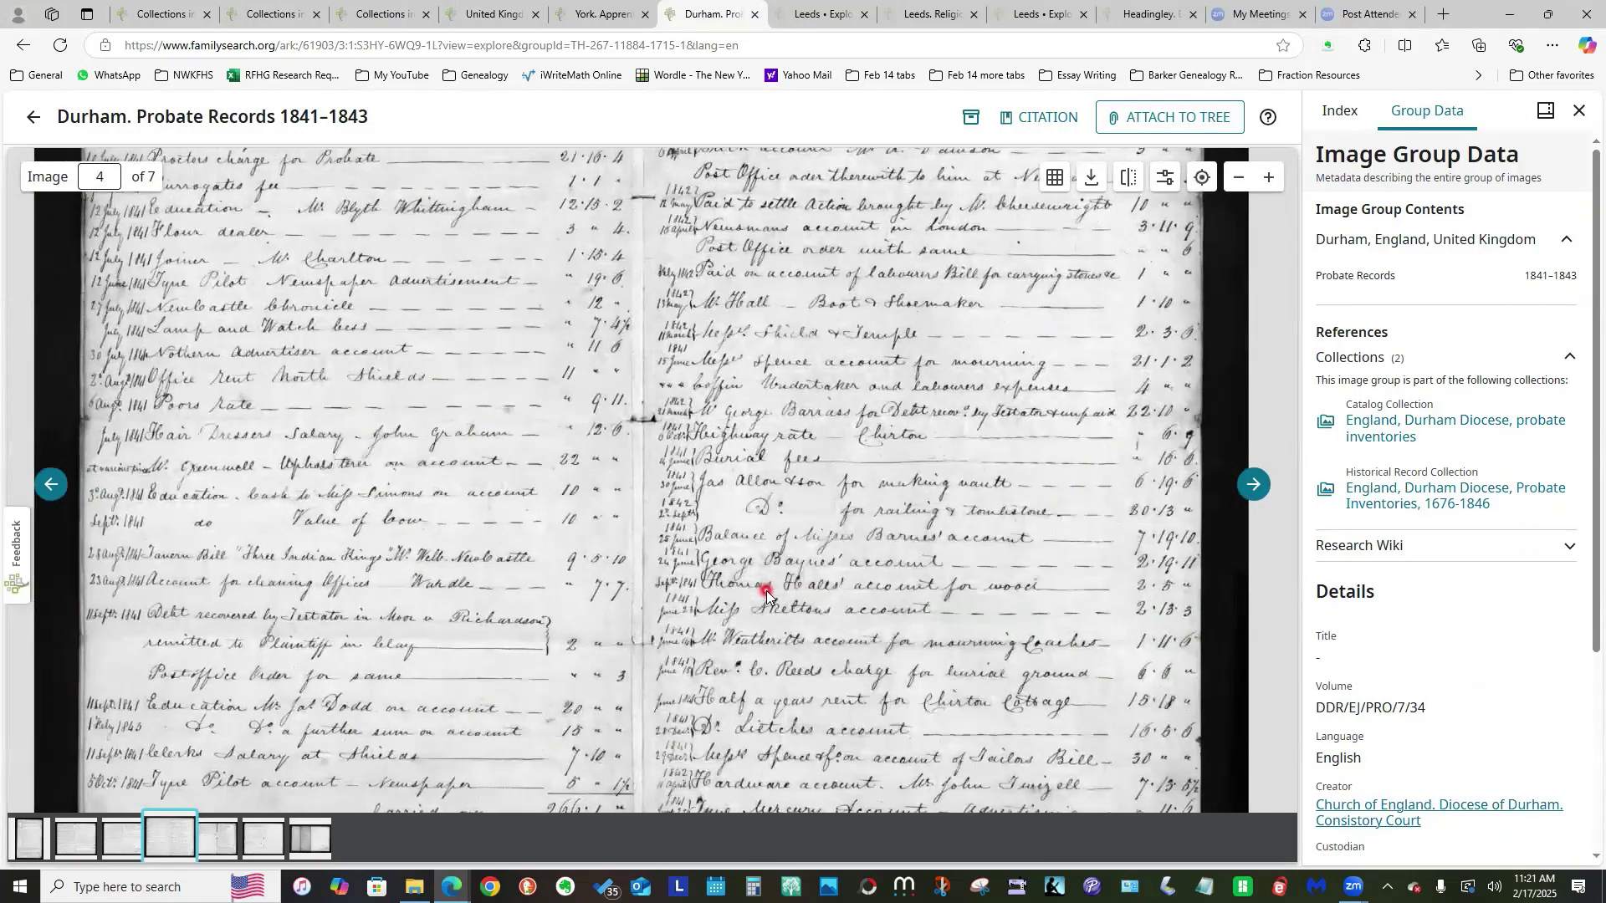
pyautogui.scroll(-1, 766, 594)
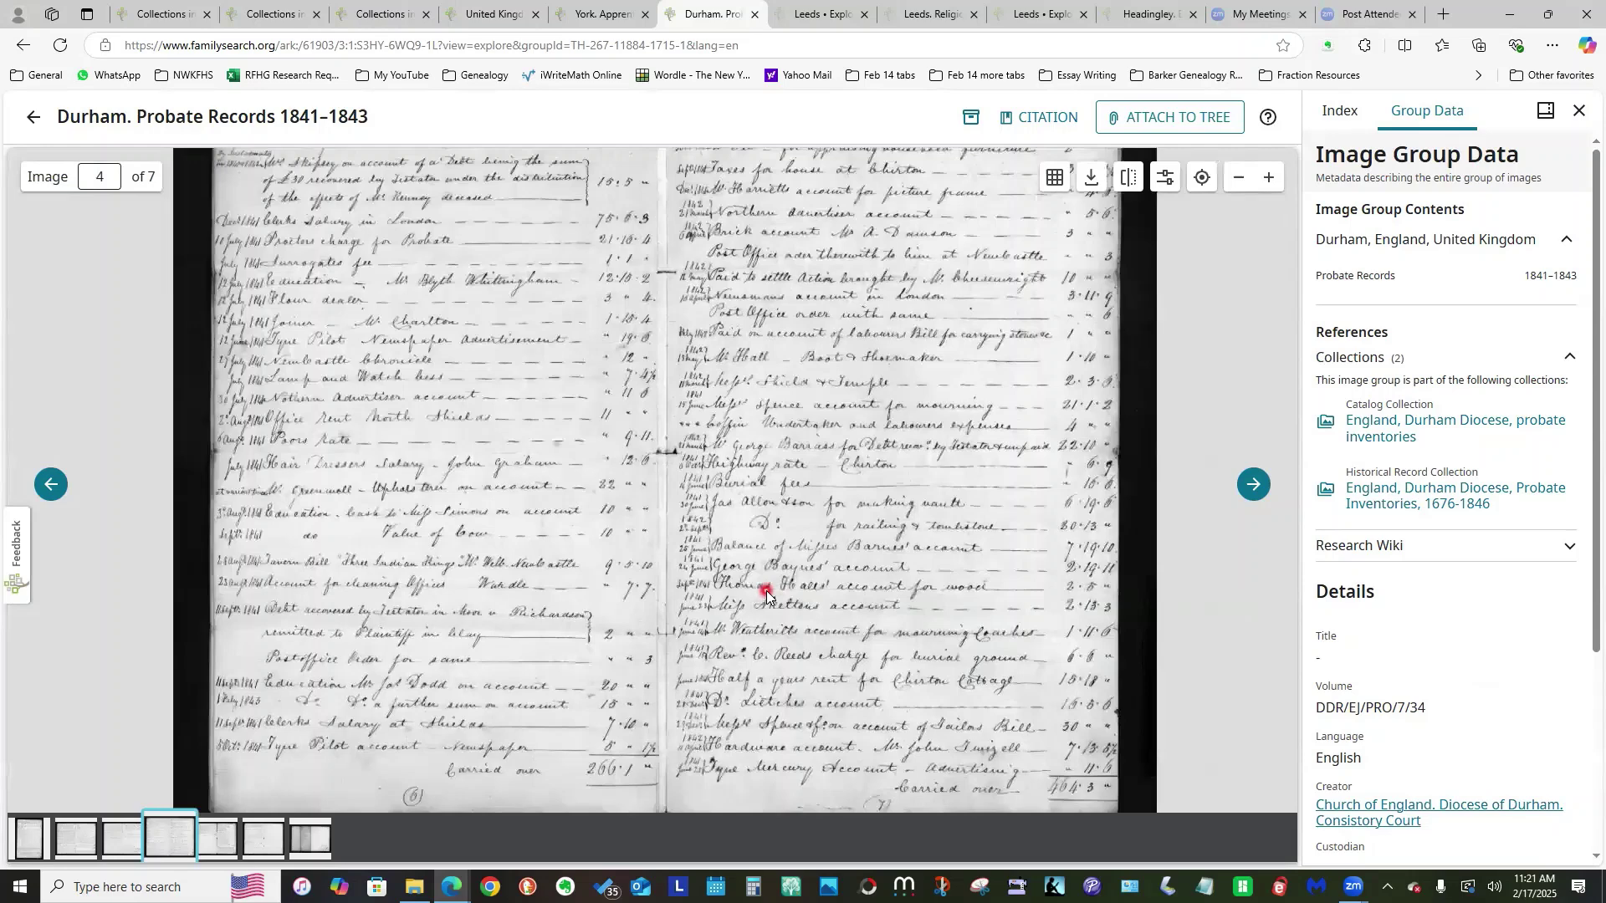
# - Look over the image groups for Leeds, Yorkshire on results pages 3 and 4
pyautogui.click(810, 19)
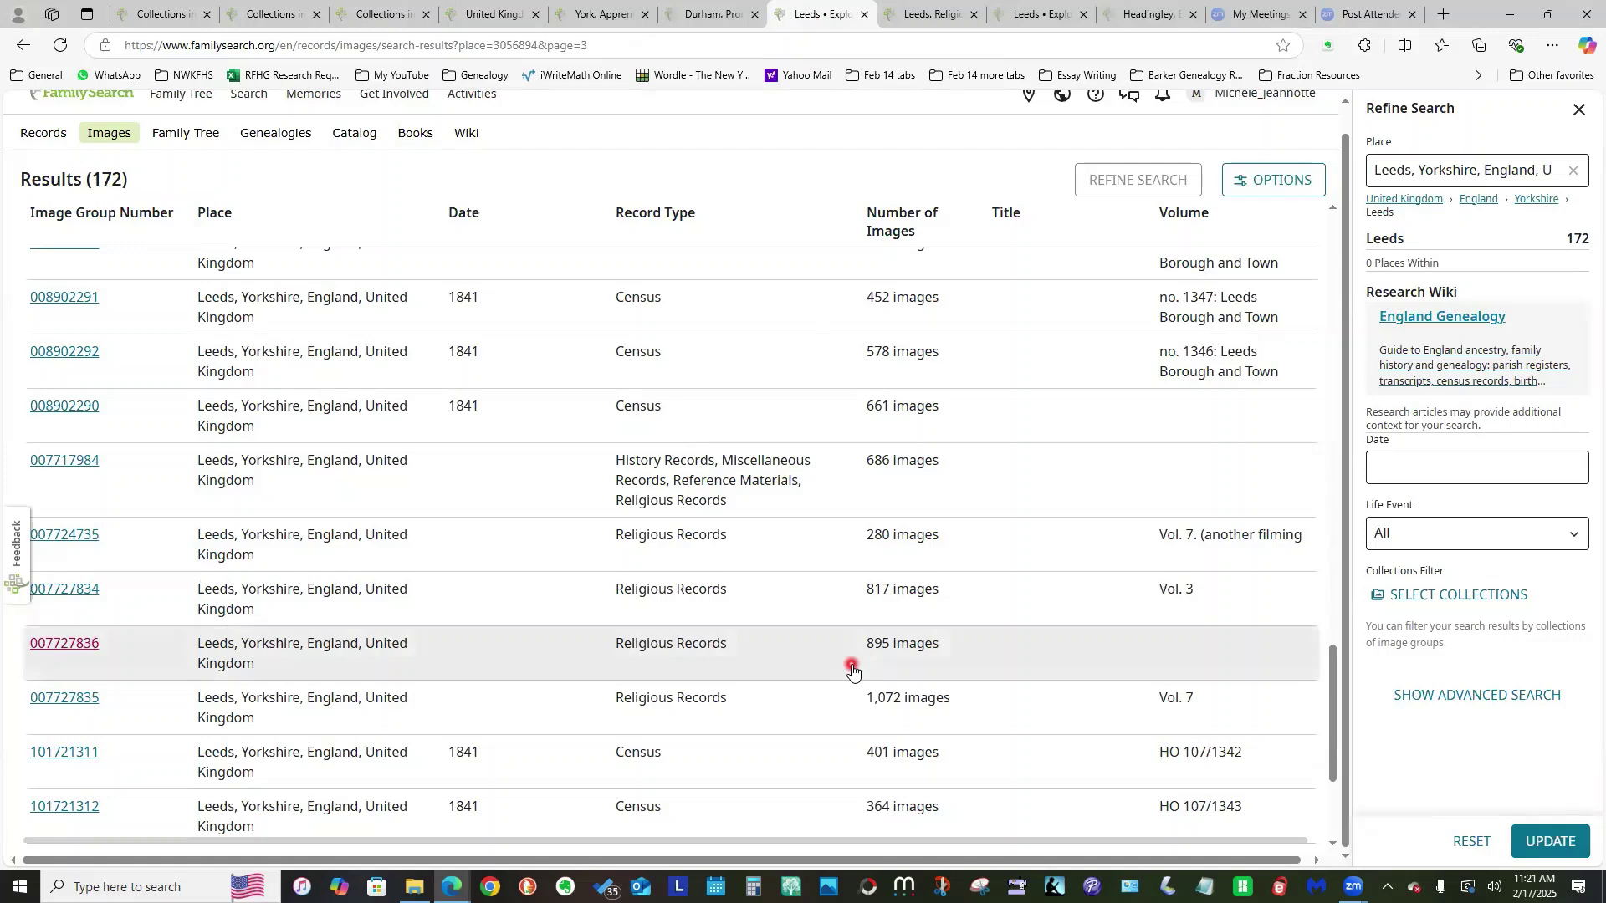
pyautogui.click(919, 8)
pyautogui.click(1033, 13)
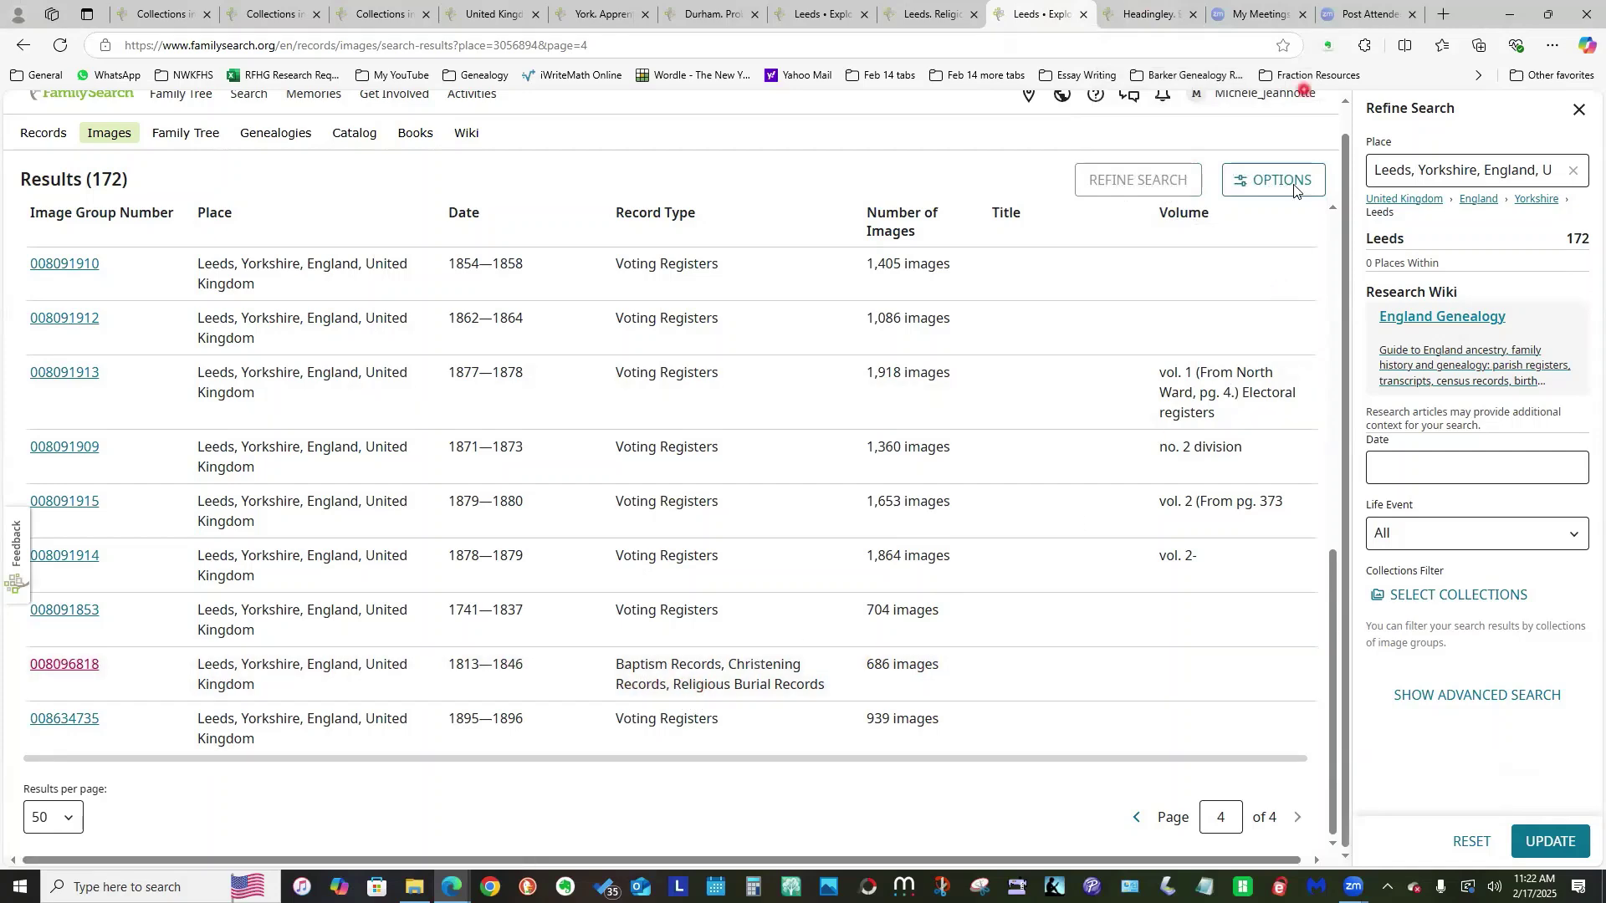
# - Switch to the Headingley baptism and burial records 1813–1840 and examine the group contents for Headingley, Holbeck and Leeds
pyautogui.click(1135, 17)
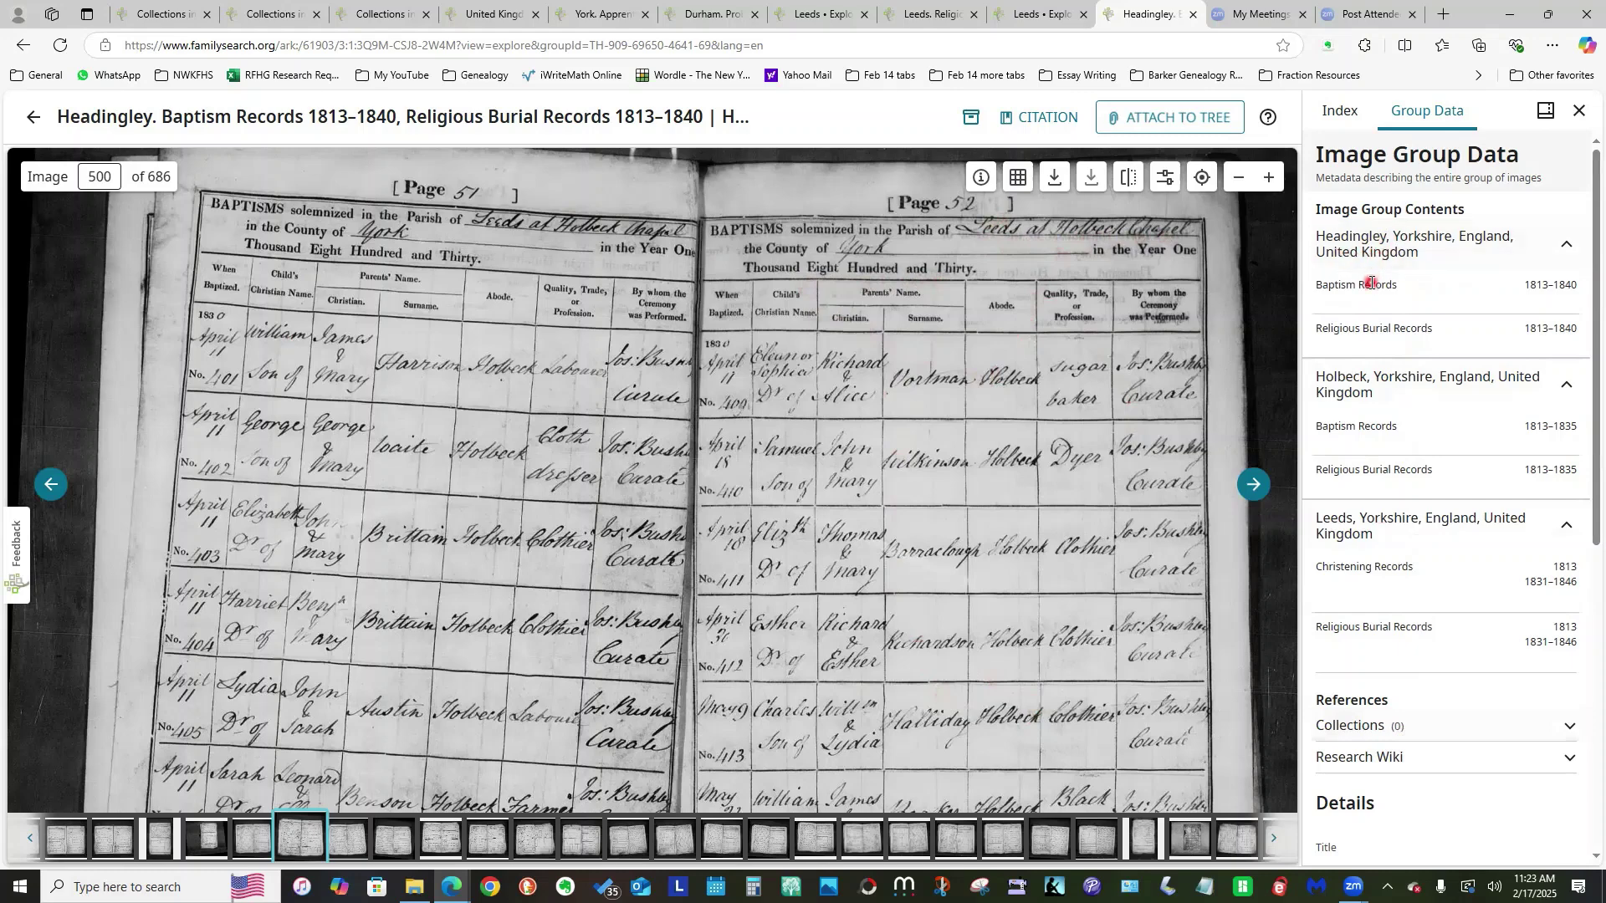
pyautogui.click(1368, 341)
pyautogui.scroll(-1, 1583, 536)
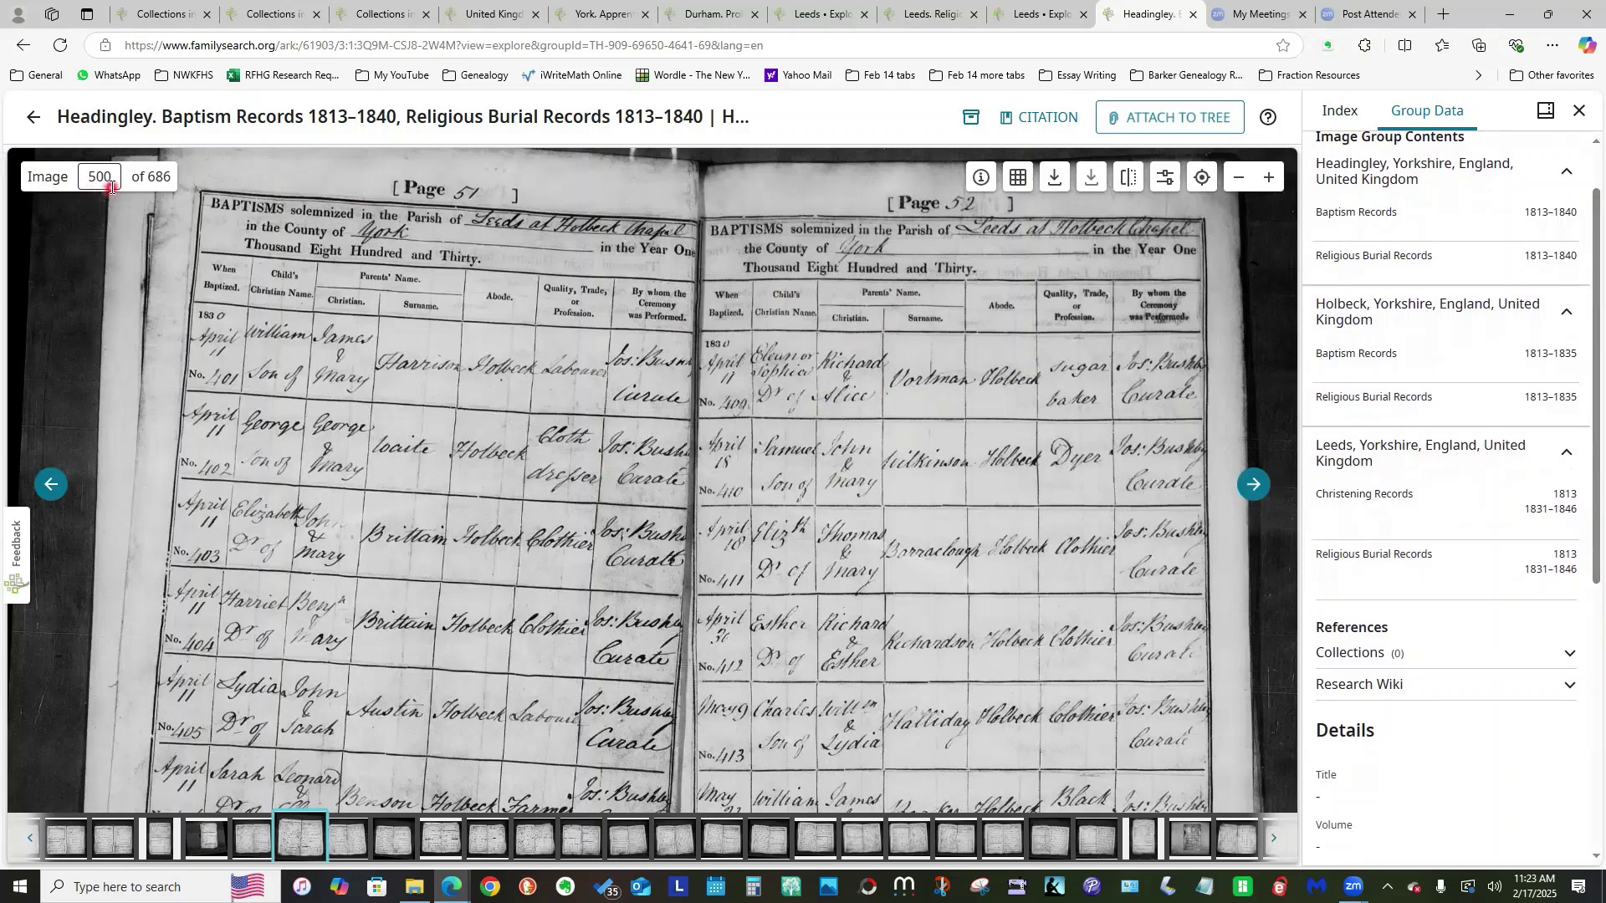
# - Jump through the Headingley baptism and burial image group to images 600, 650 and 680
pyautogui.doubleClick(77, 185)
pyautogui.write('600')
pyautogui.press('Return')
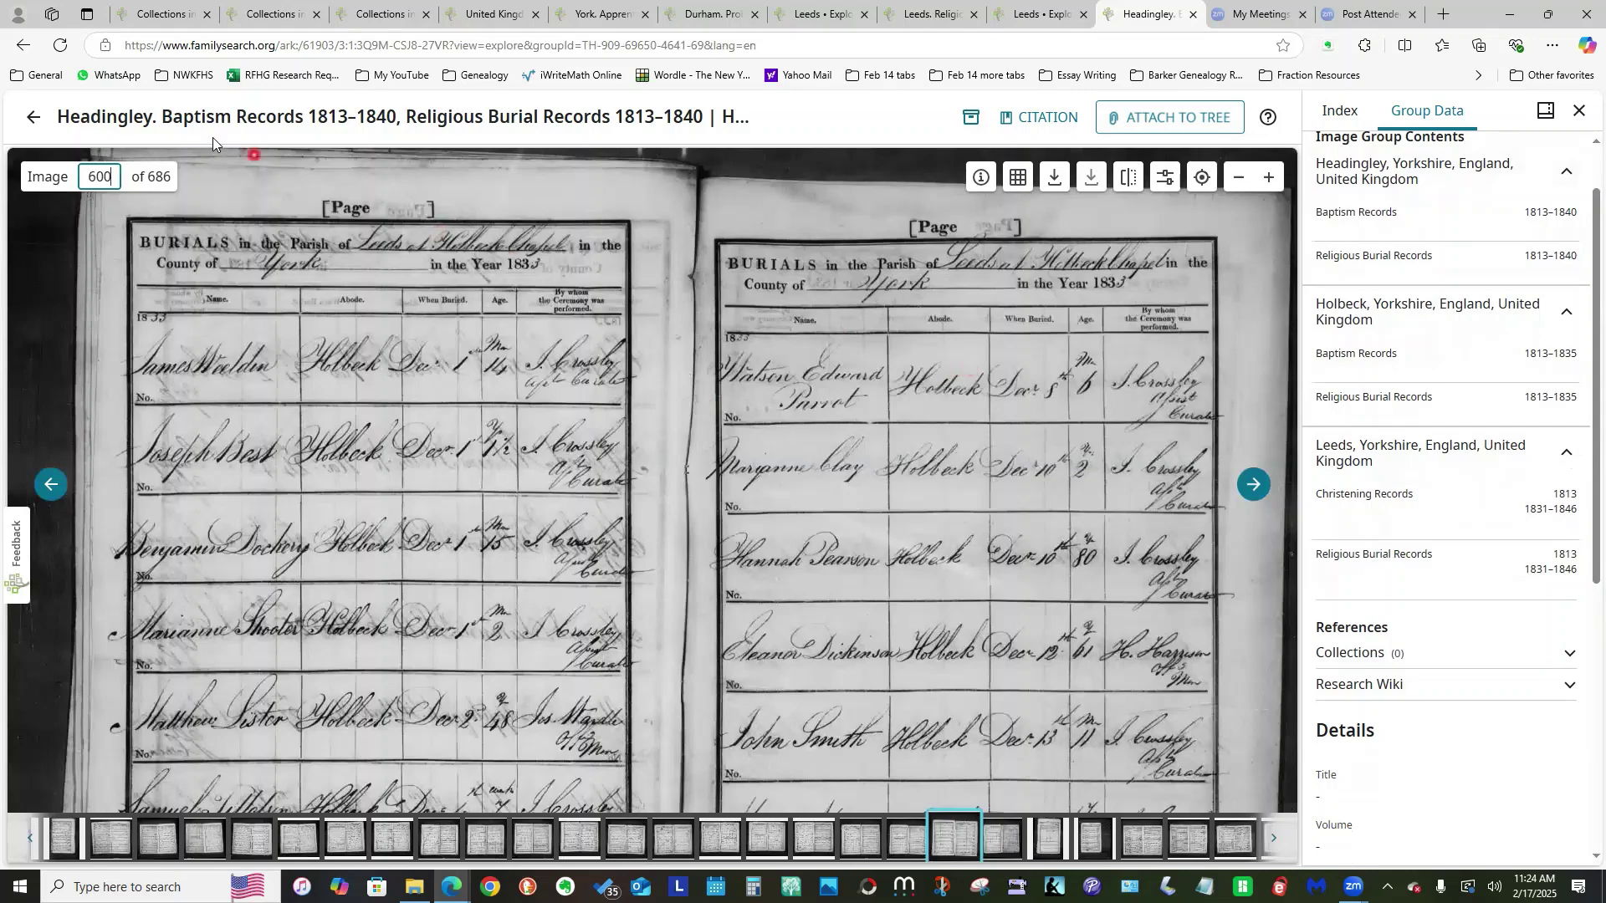
pyautogui.moveTo(116, 177); pyautogui.dragTo(95, 176)
pyautogui.write('50')
pyautogui.press('Return')
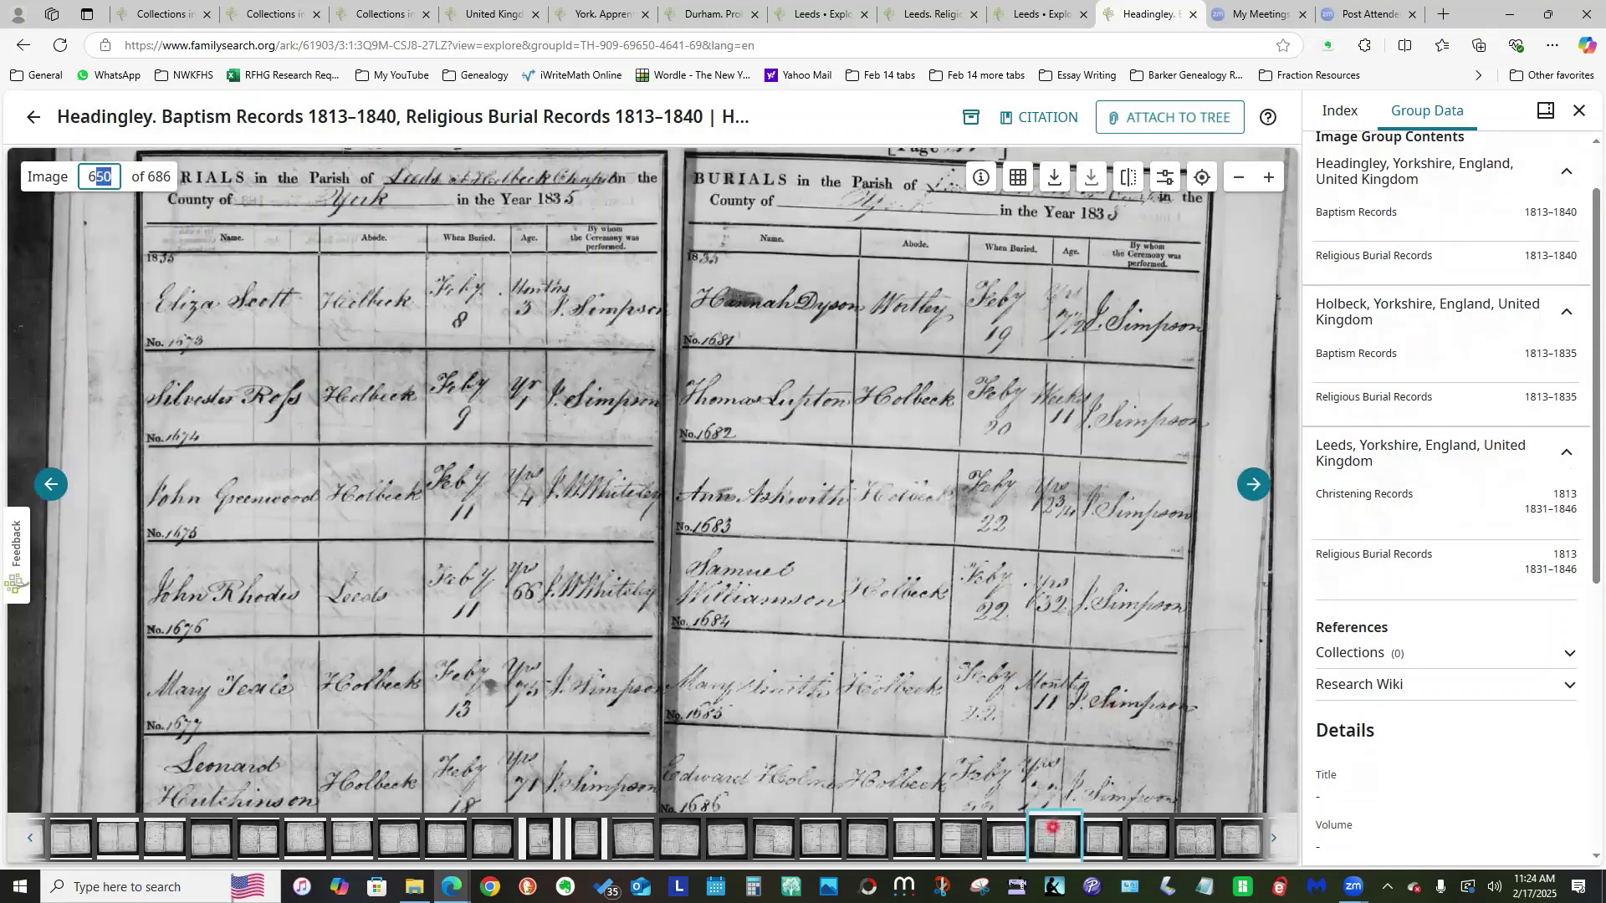
pyautogui.write('8')
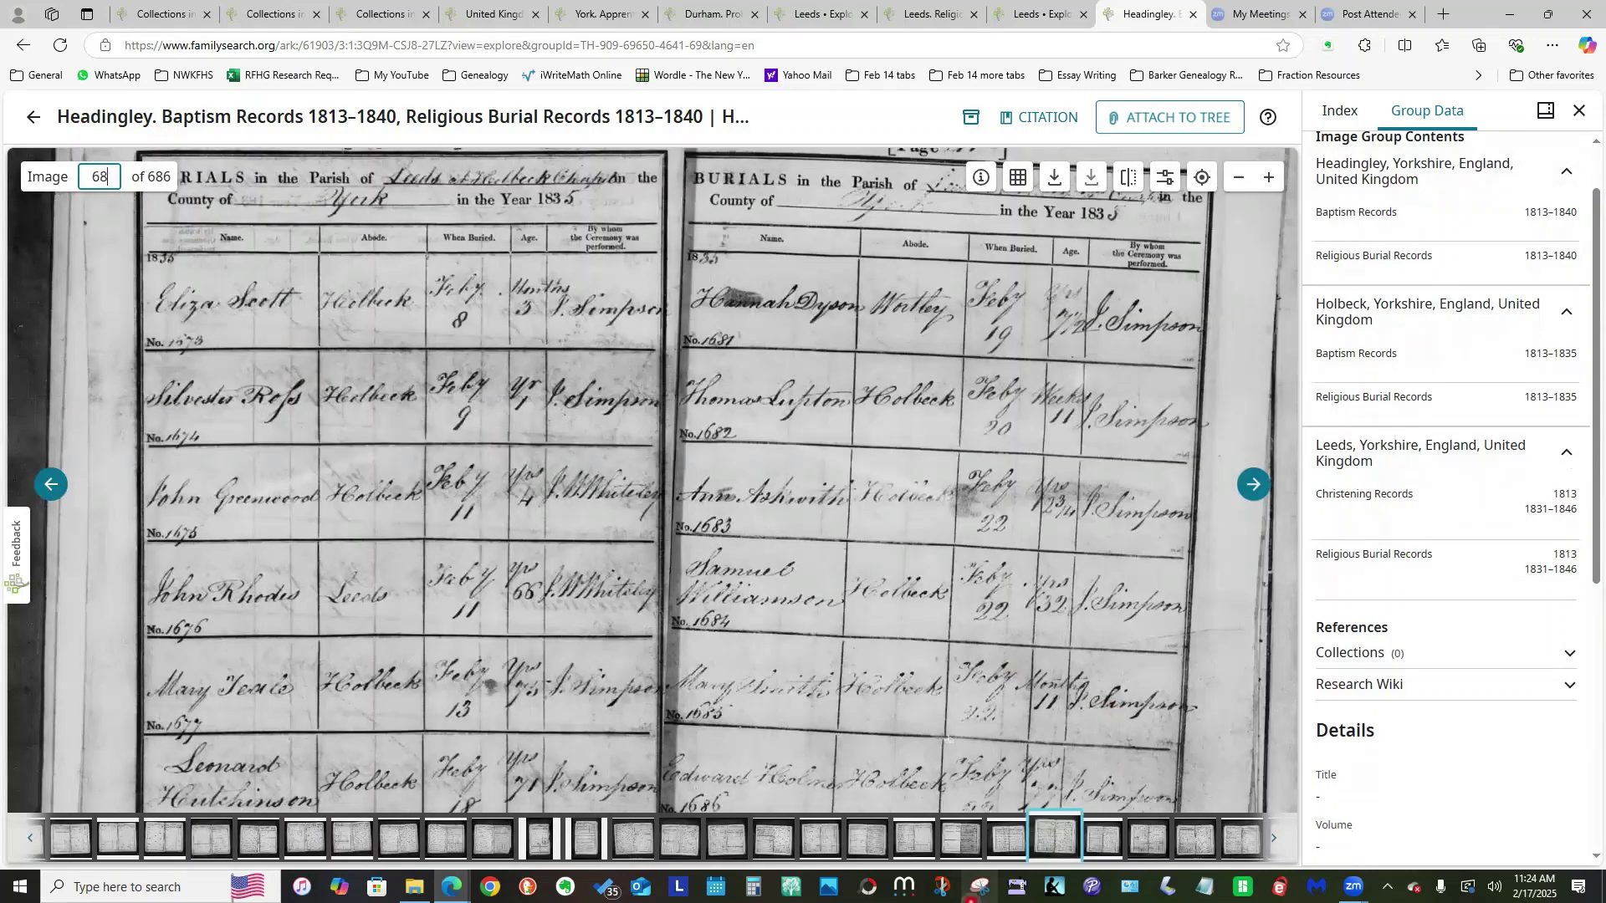
pyautogui.write('0')
pyautogui.press('Return')
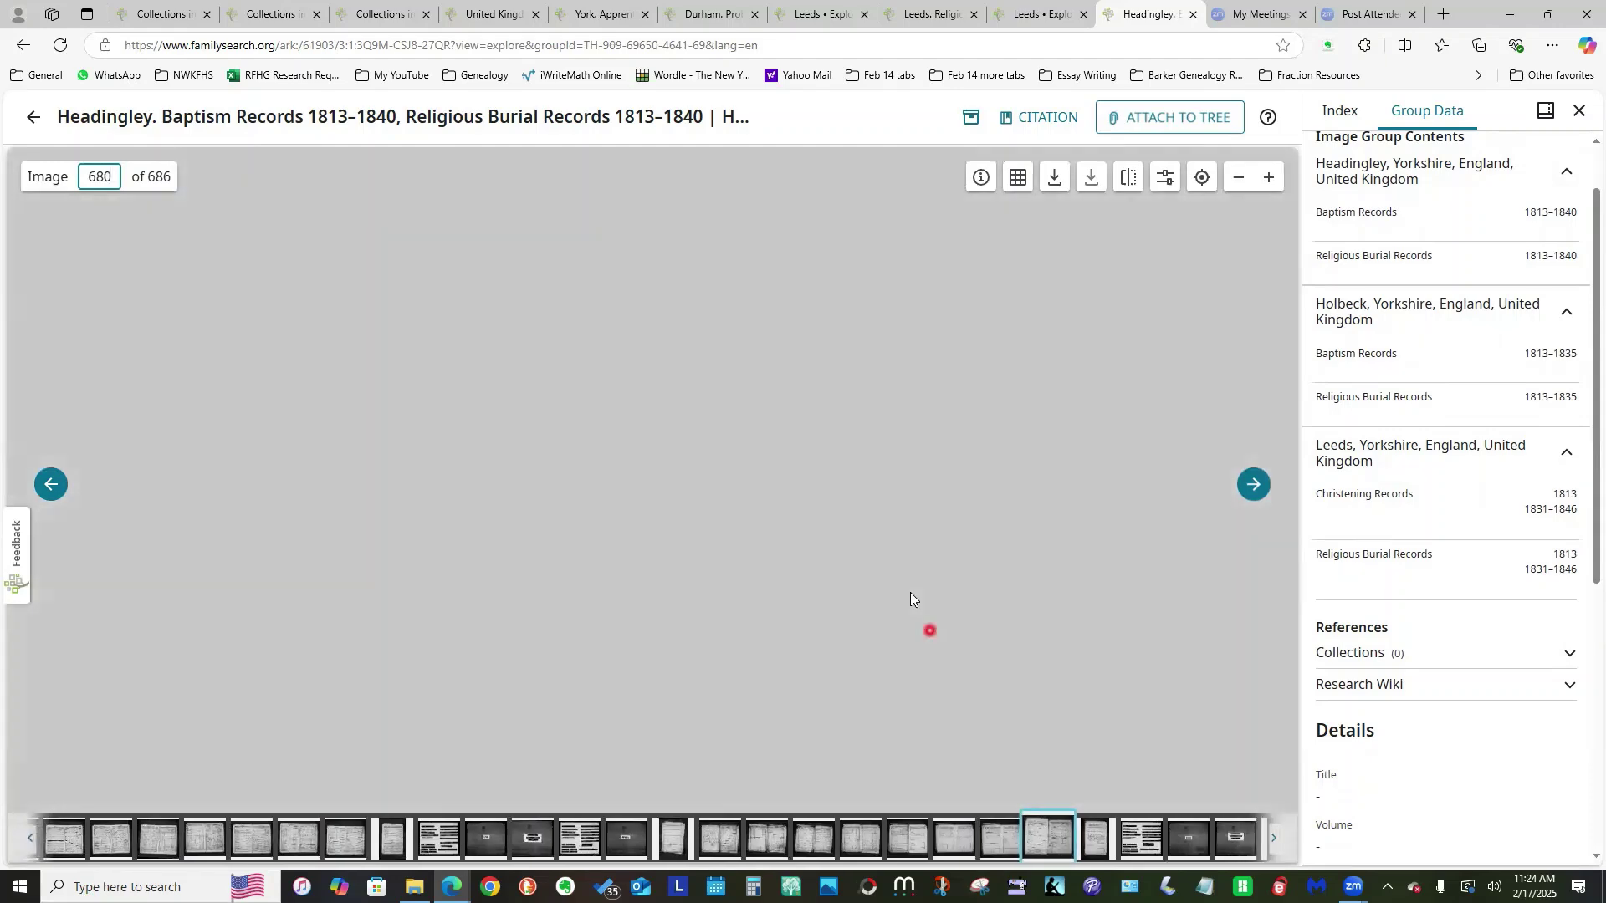
# - Examine the Leeds burial entries on image 680 of the Headingley baptism and burial records
pyautogui.moveTo(816, 523); pyautogui.dragTo(898, 262)
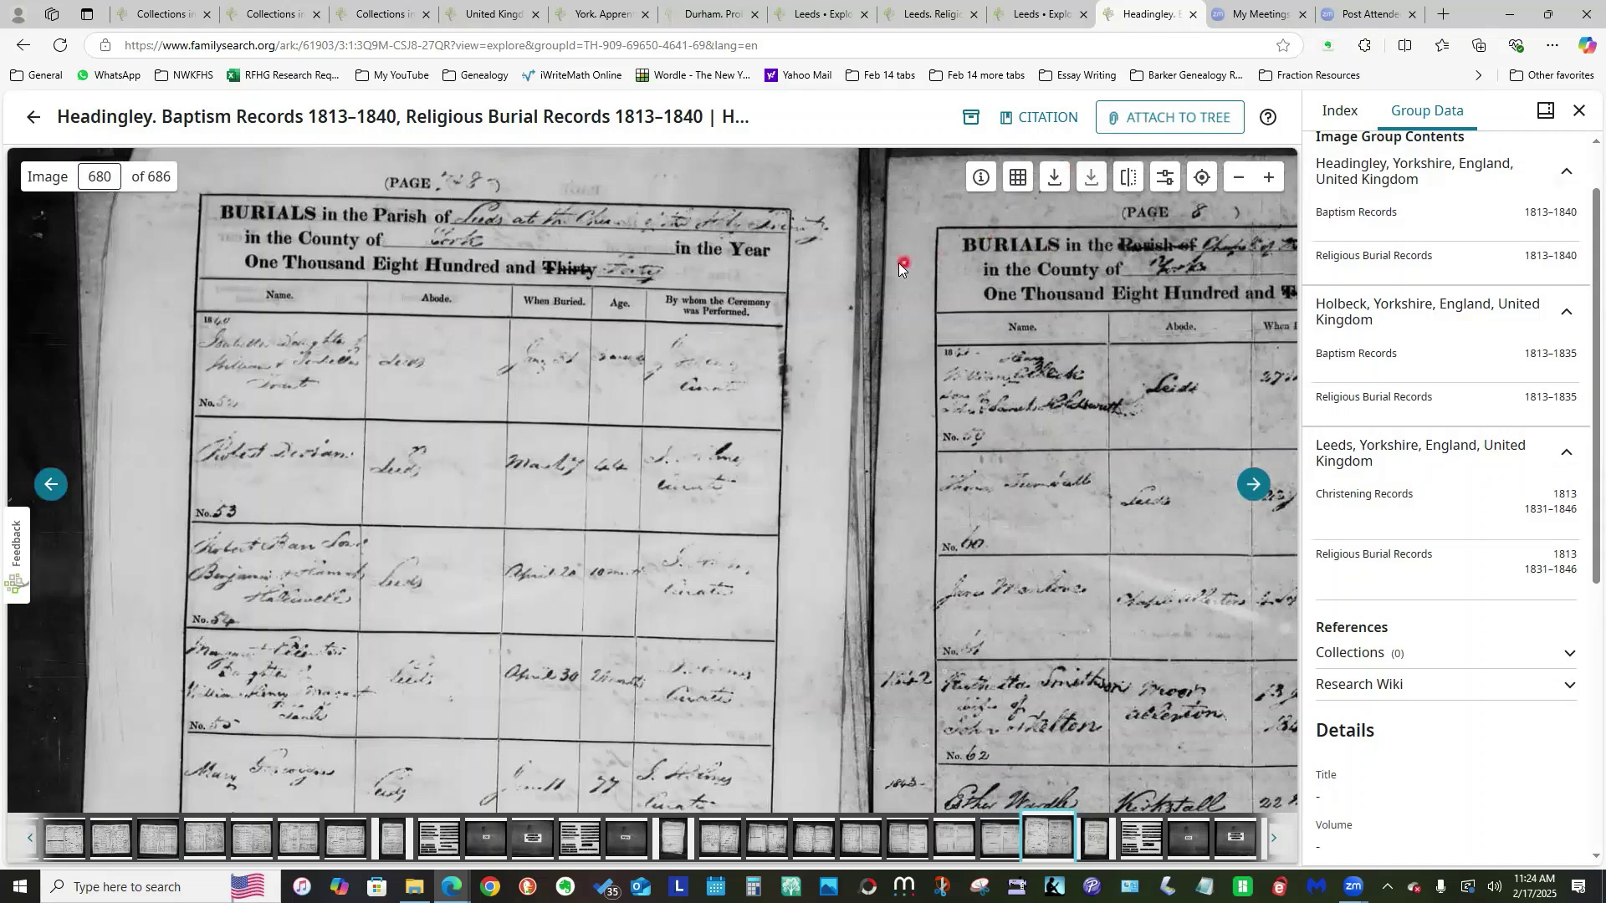
pyautogui.click(286, 25)
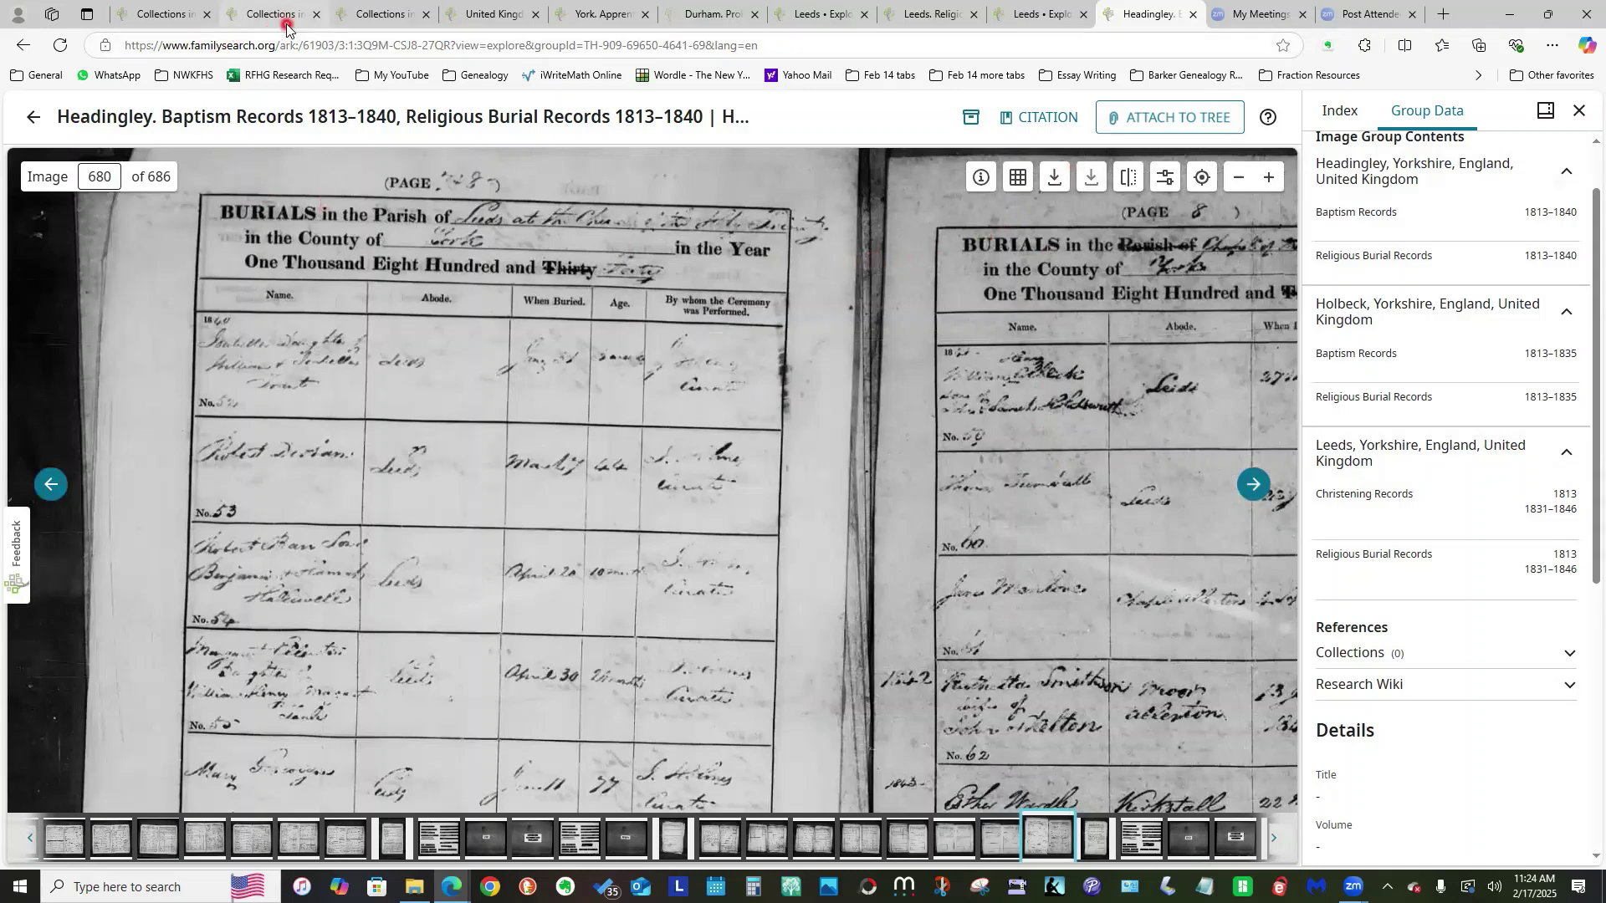
pyautogui.click(383, 348)
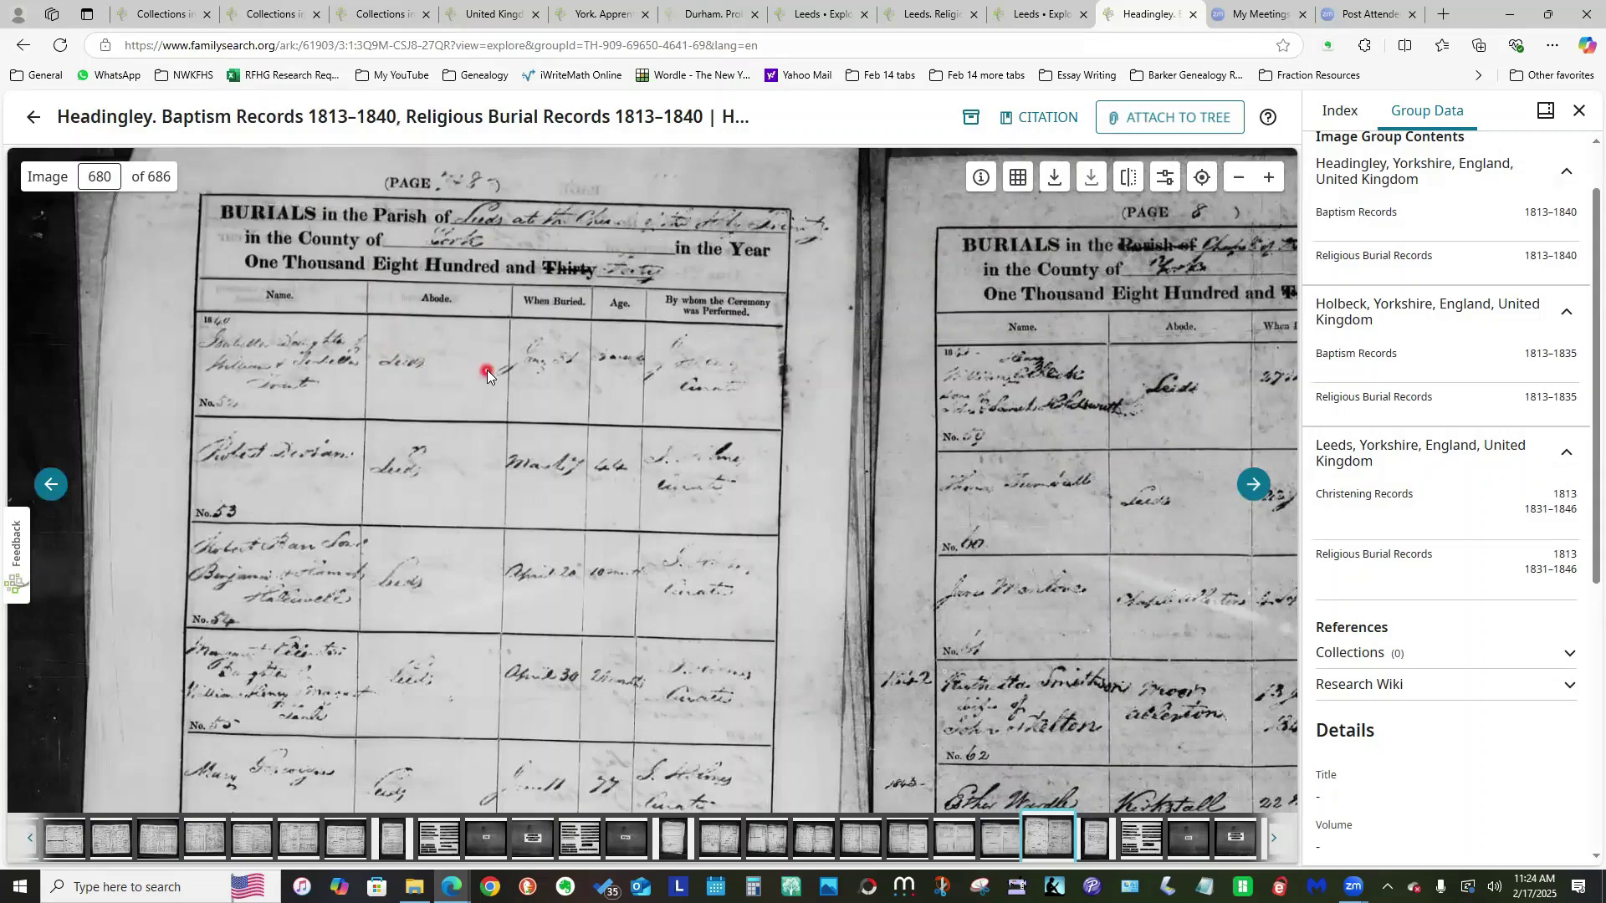
# - Return to the unfiltered United Kingdom collections and look over the image-only and indexed English county collections
pyautogui.click(286, 25)
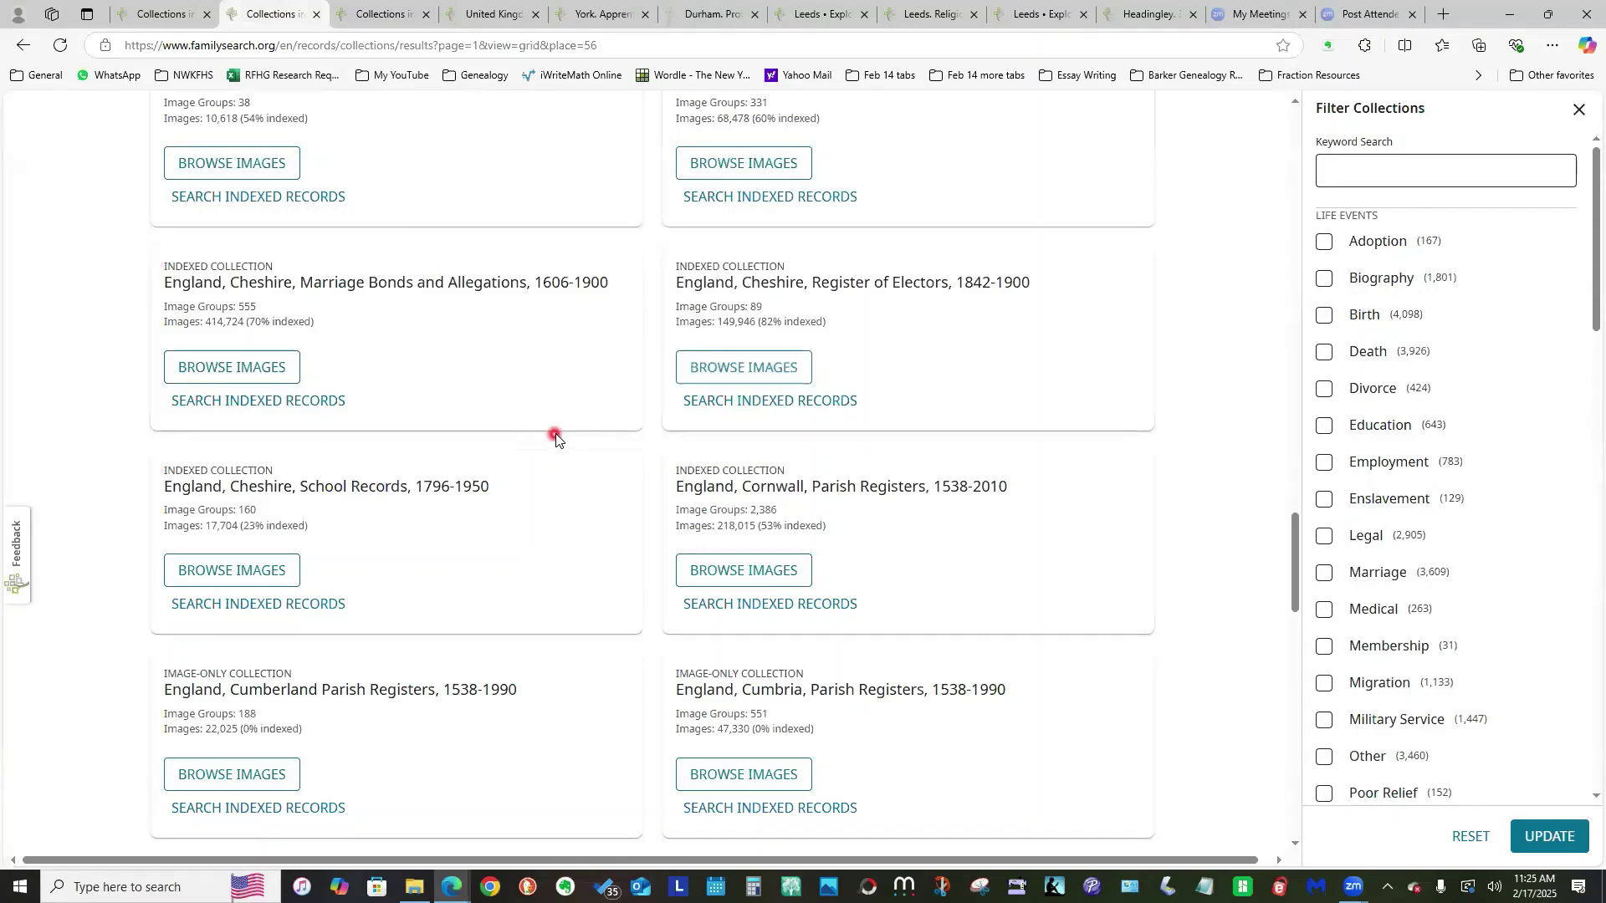
pyautogui.scroll(10, 555, 435)
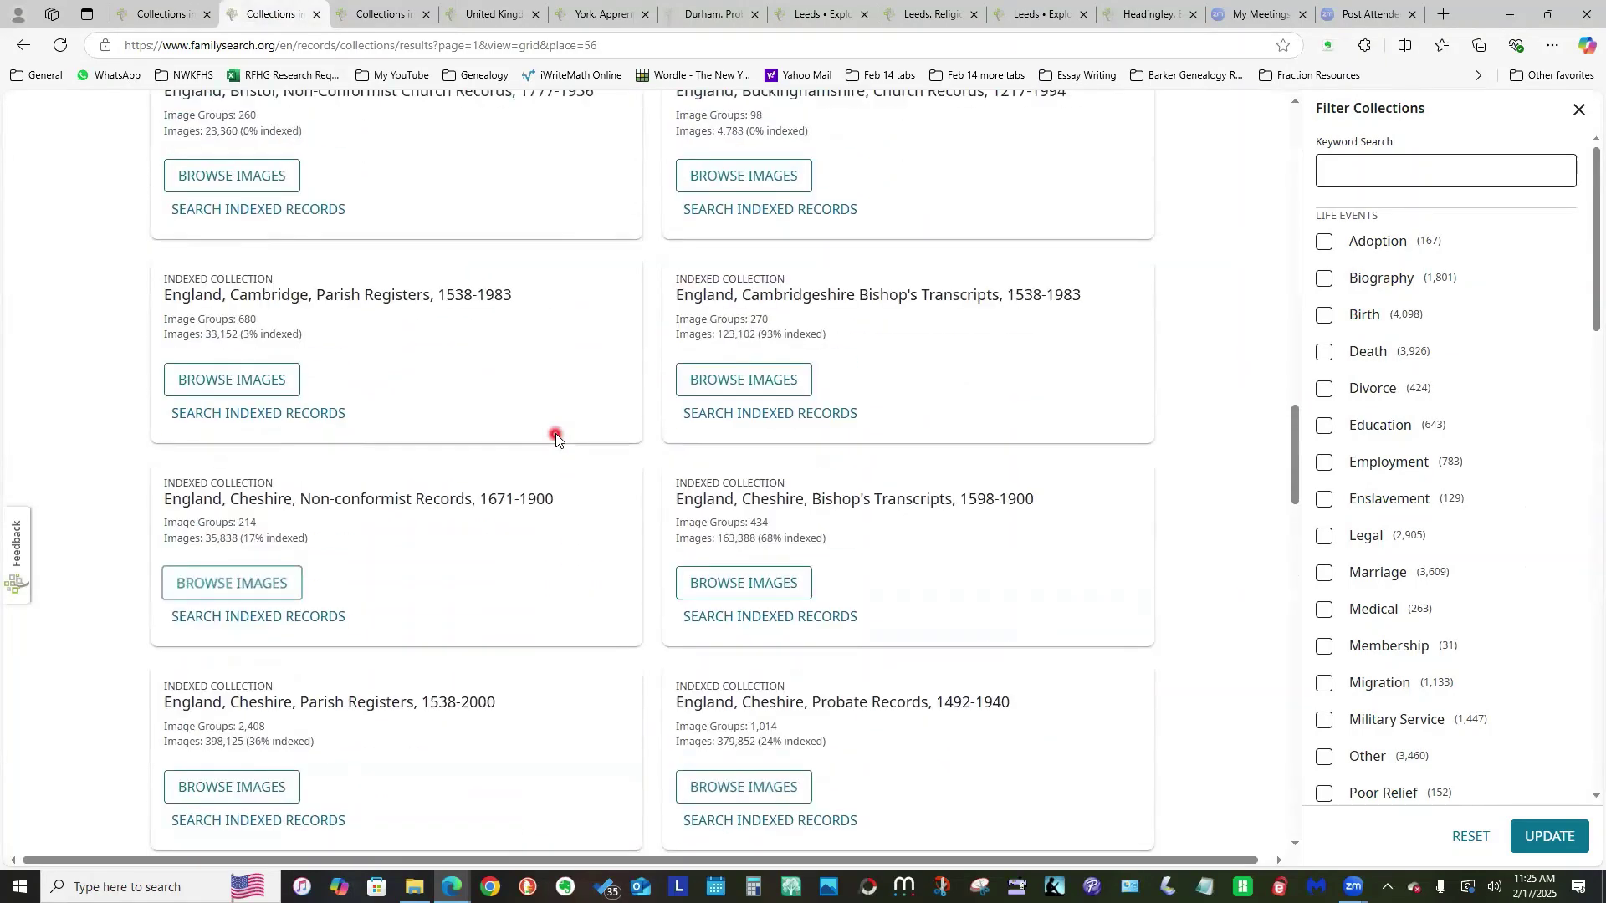
pyautogui.scroll(2, 555, 435)
pyautogui.scroll(2, 555, 435)
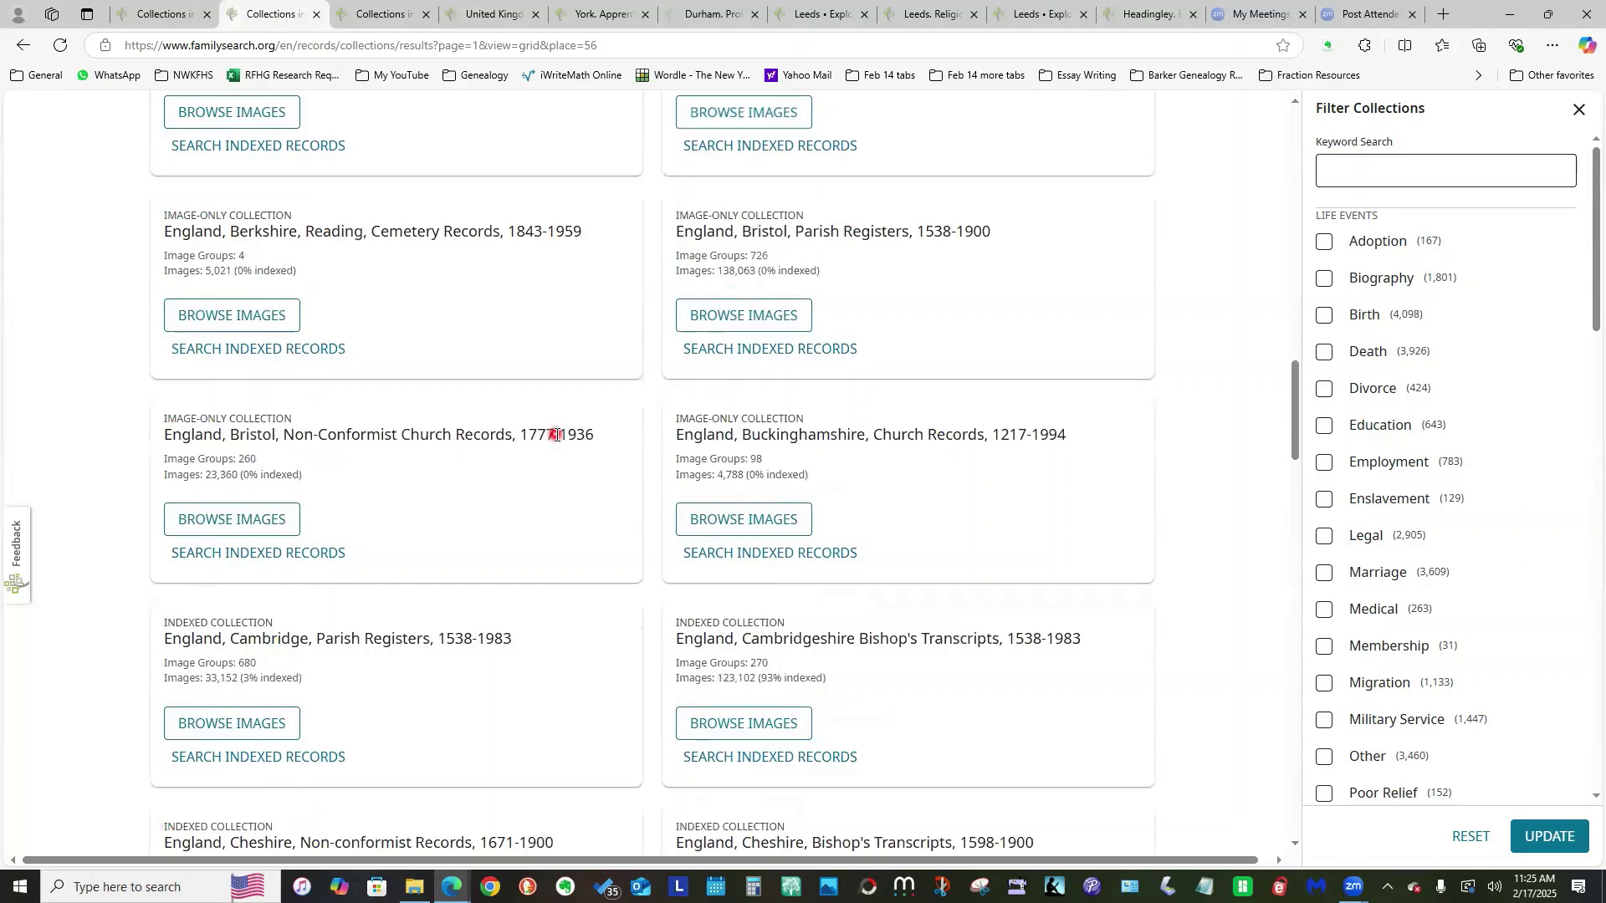
# - Switch to the Yorkshire keyword results in Explore Images and narrow them to collections with the Birth life event
pyautogui.click(372, 15)
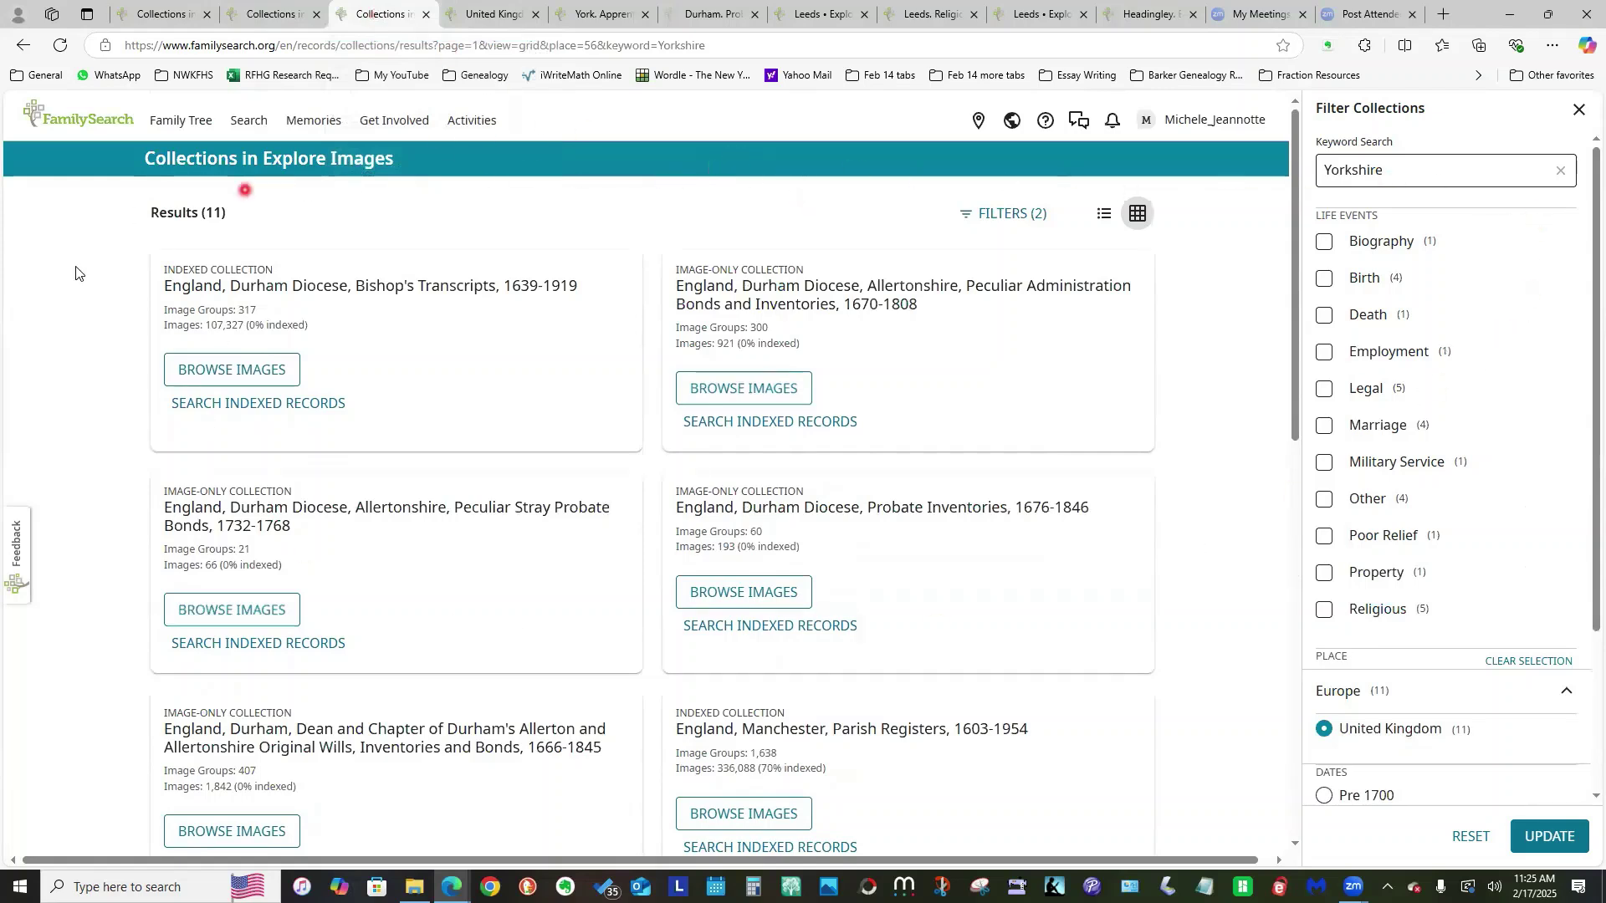
pyautogui.moveTo(1421, 173); pyautogui.dragTo(1321, 173)
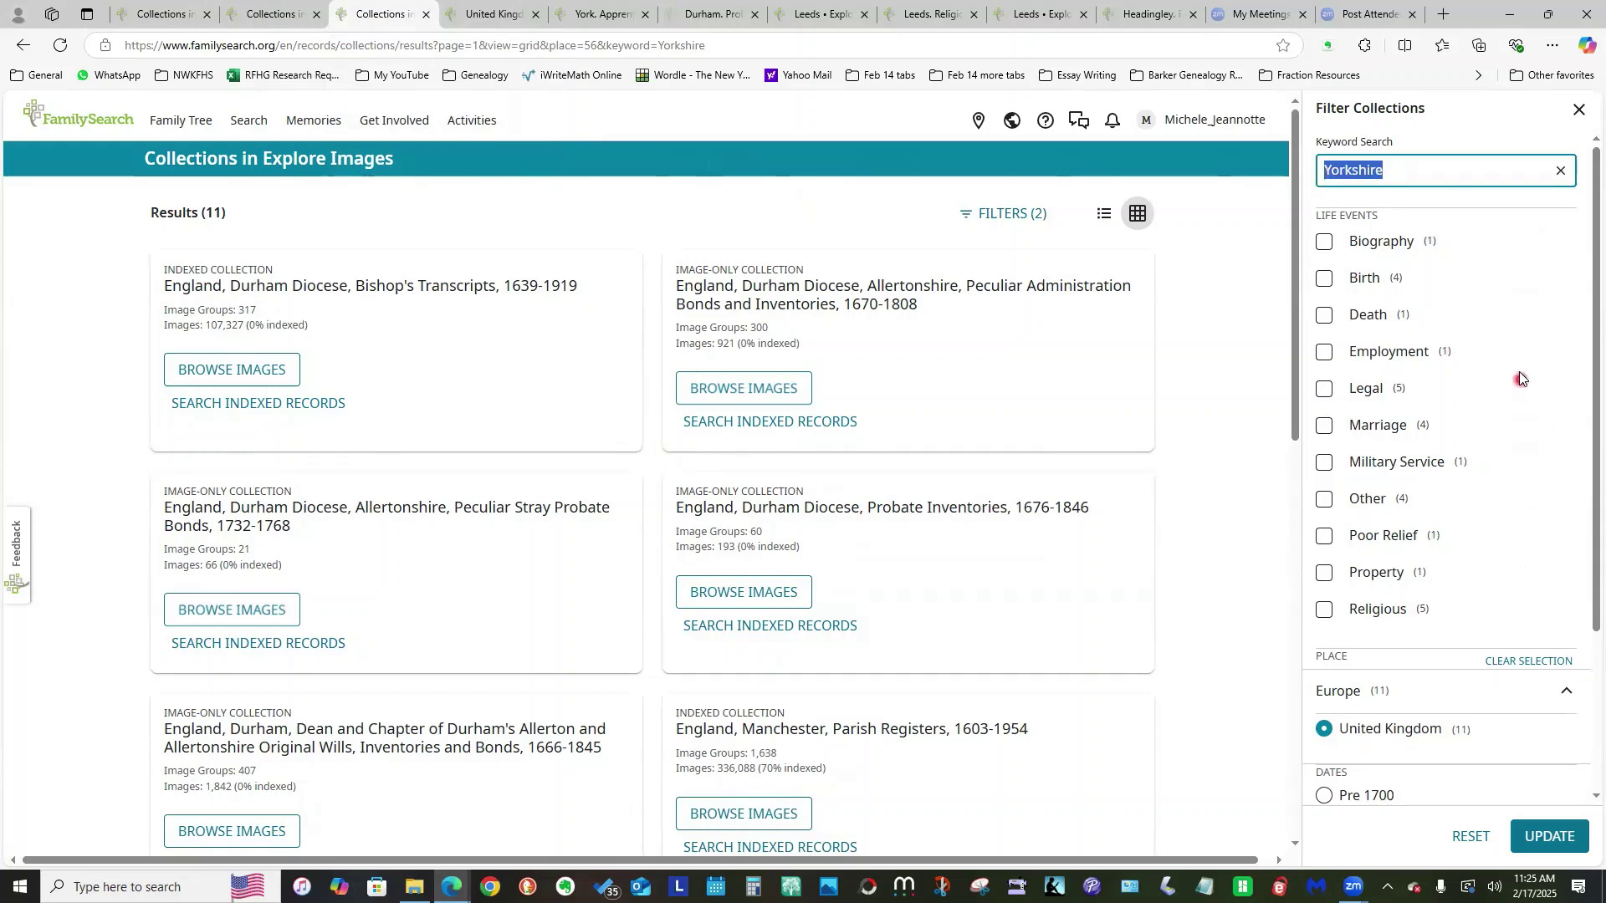
pyautogui.click(1324, 281)
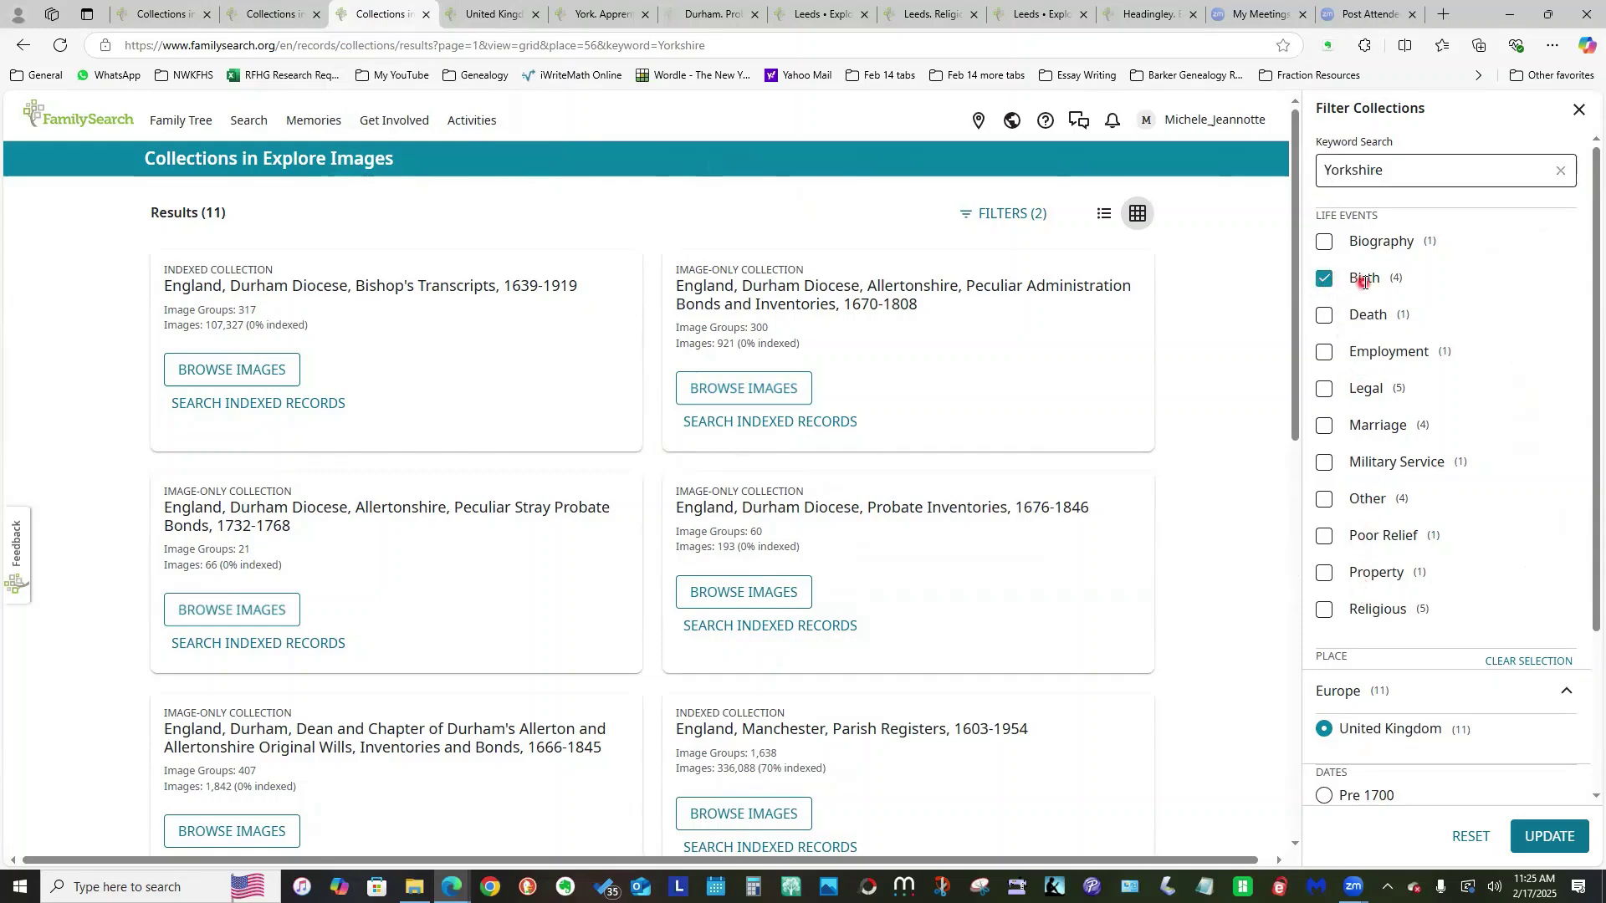
pyautogui.click(1531, 837)
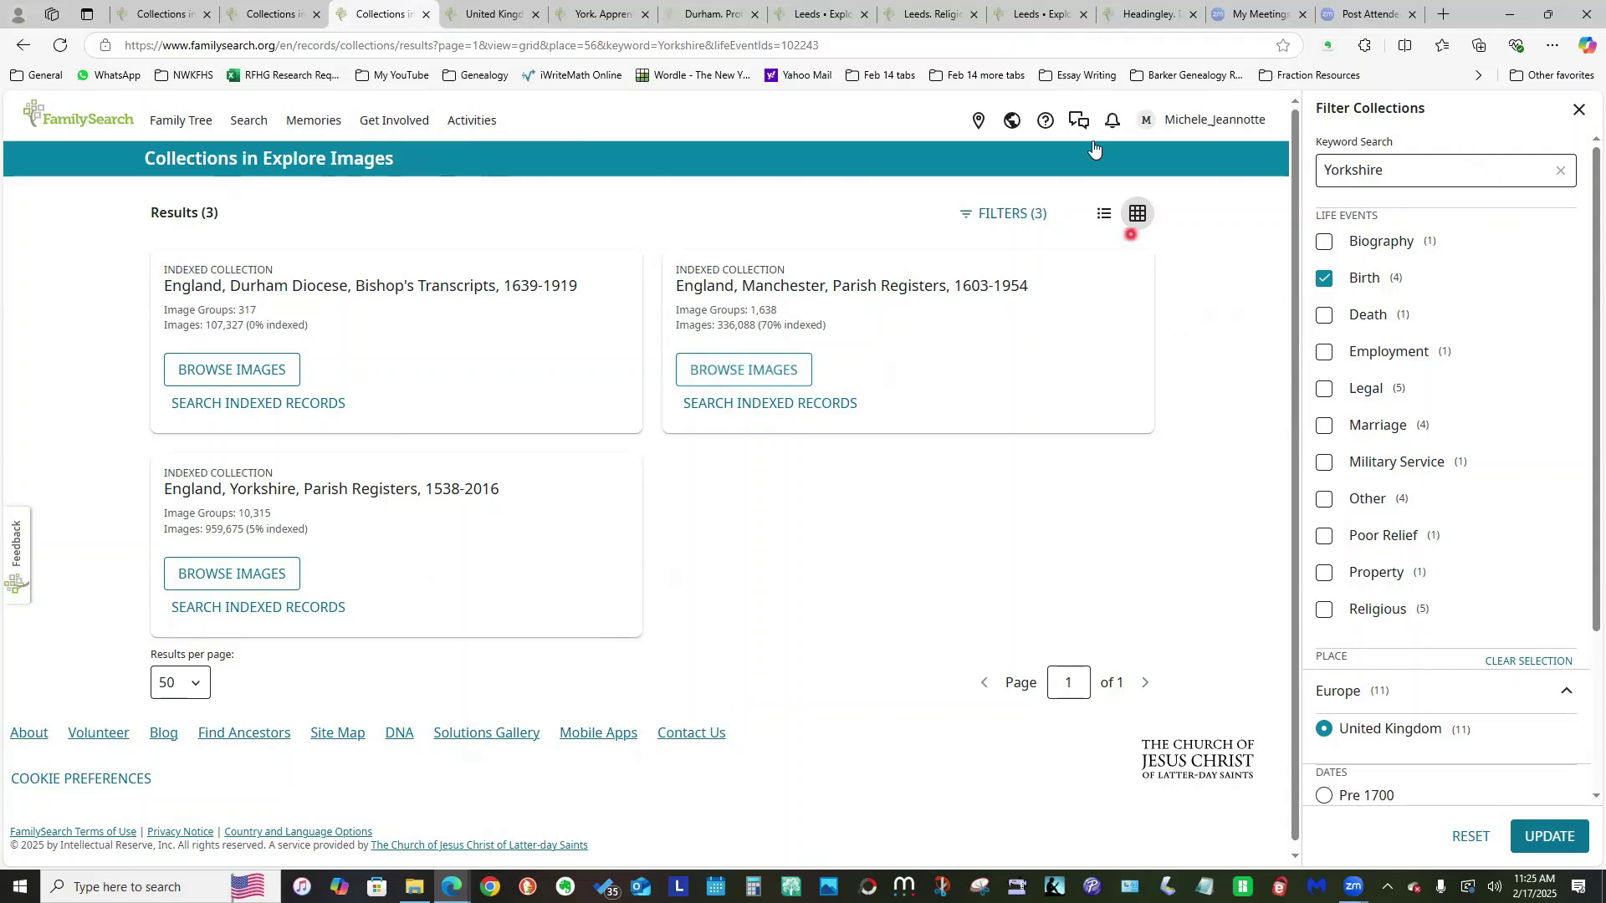
# - Set the collection keyword to York, remove the Birth life event filter and update the results
pyautogui.click(1566, 173)
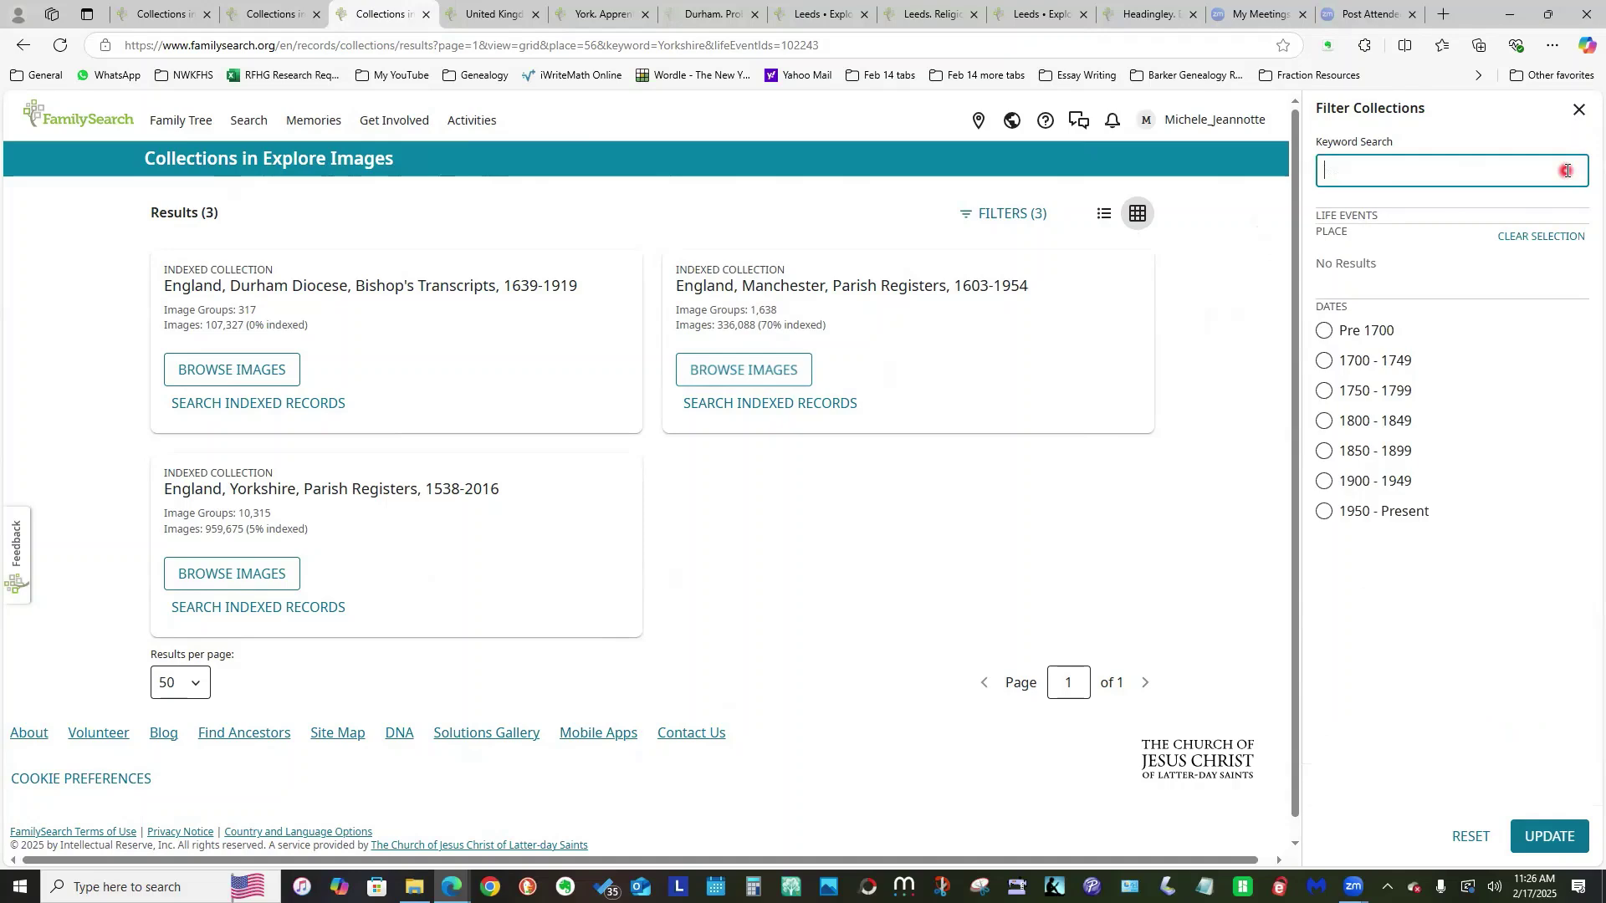
pyautogui.click(1532, 835)
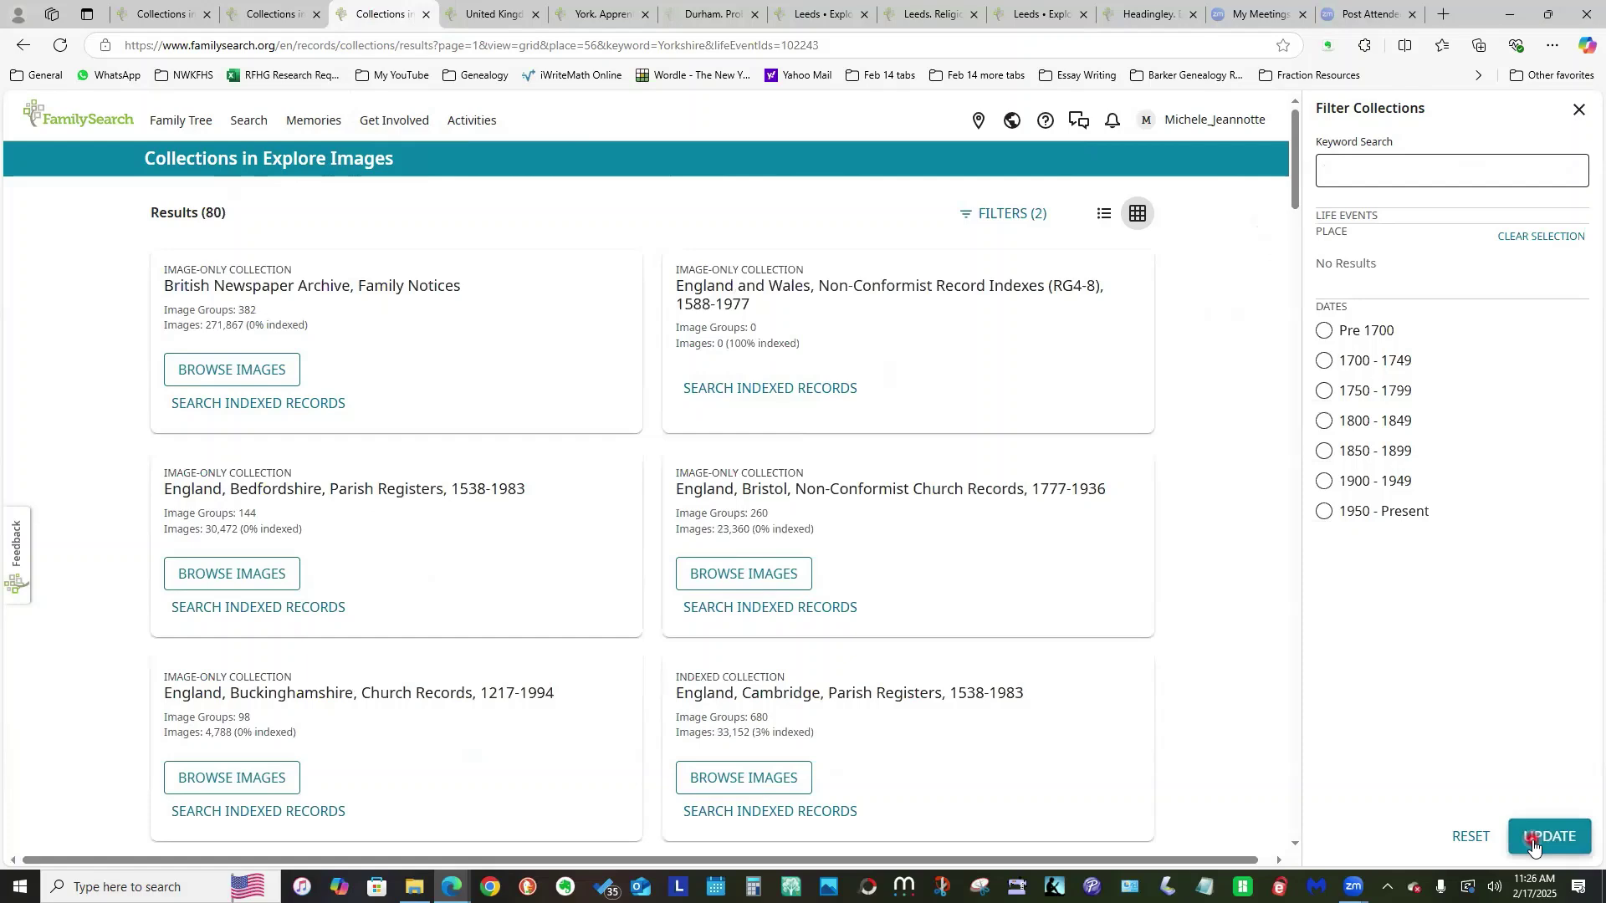
pyautogui.click(1348, 173)
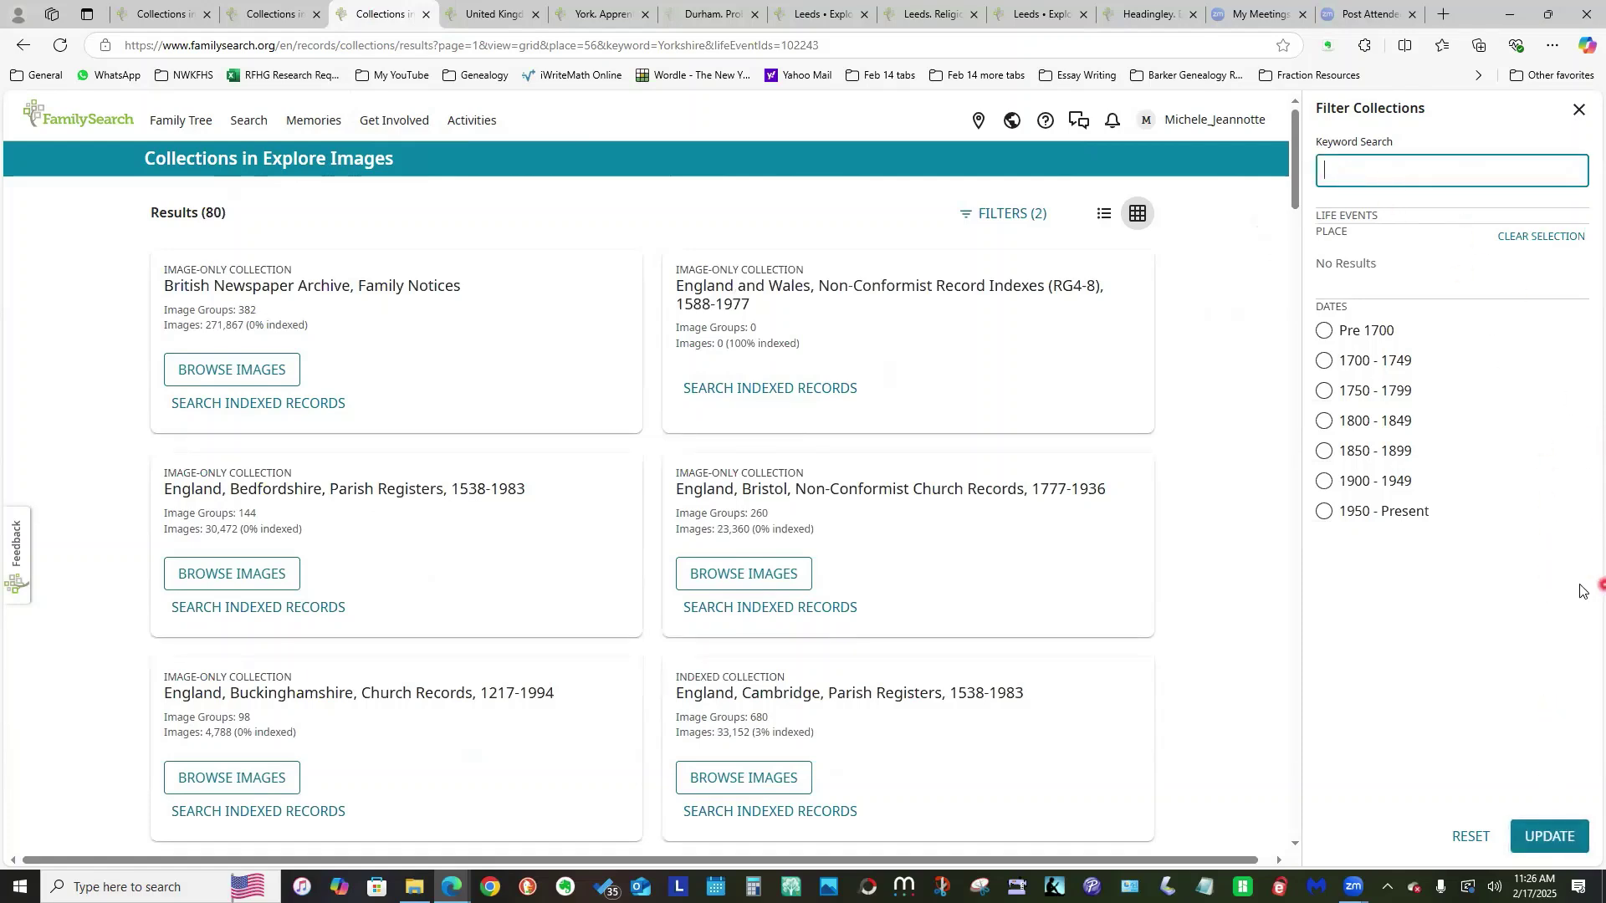
pyautogui.write('York')
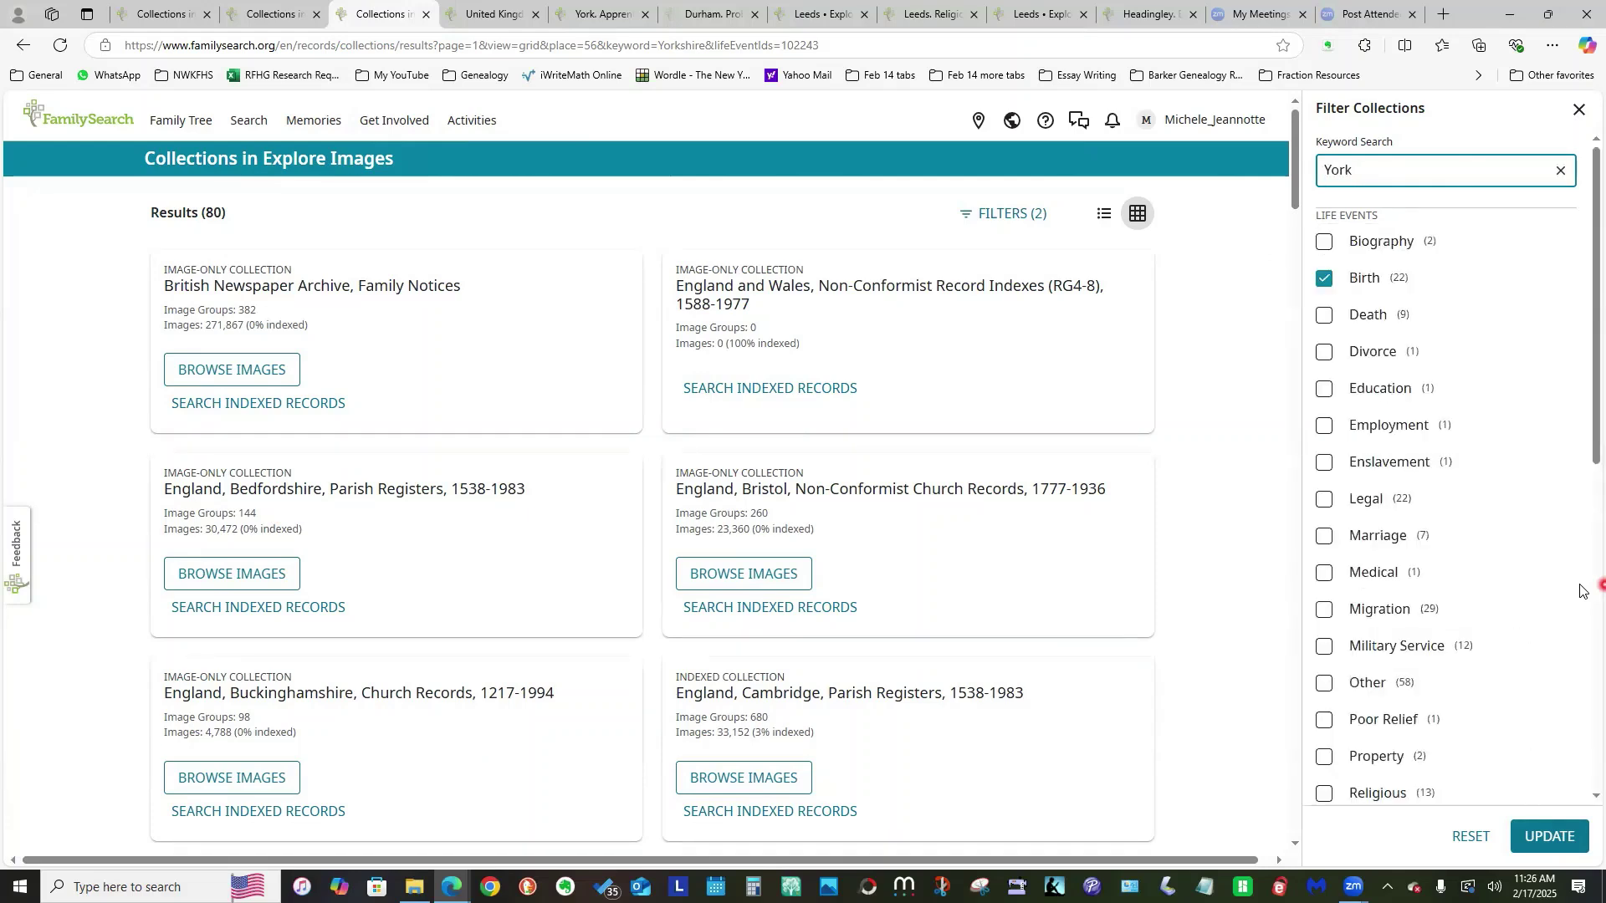
pyautogui.click(1324, 277)
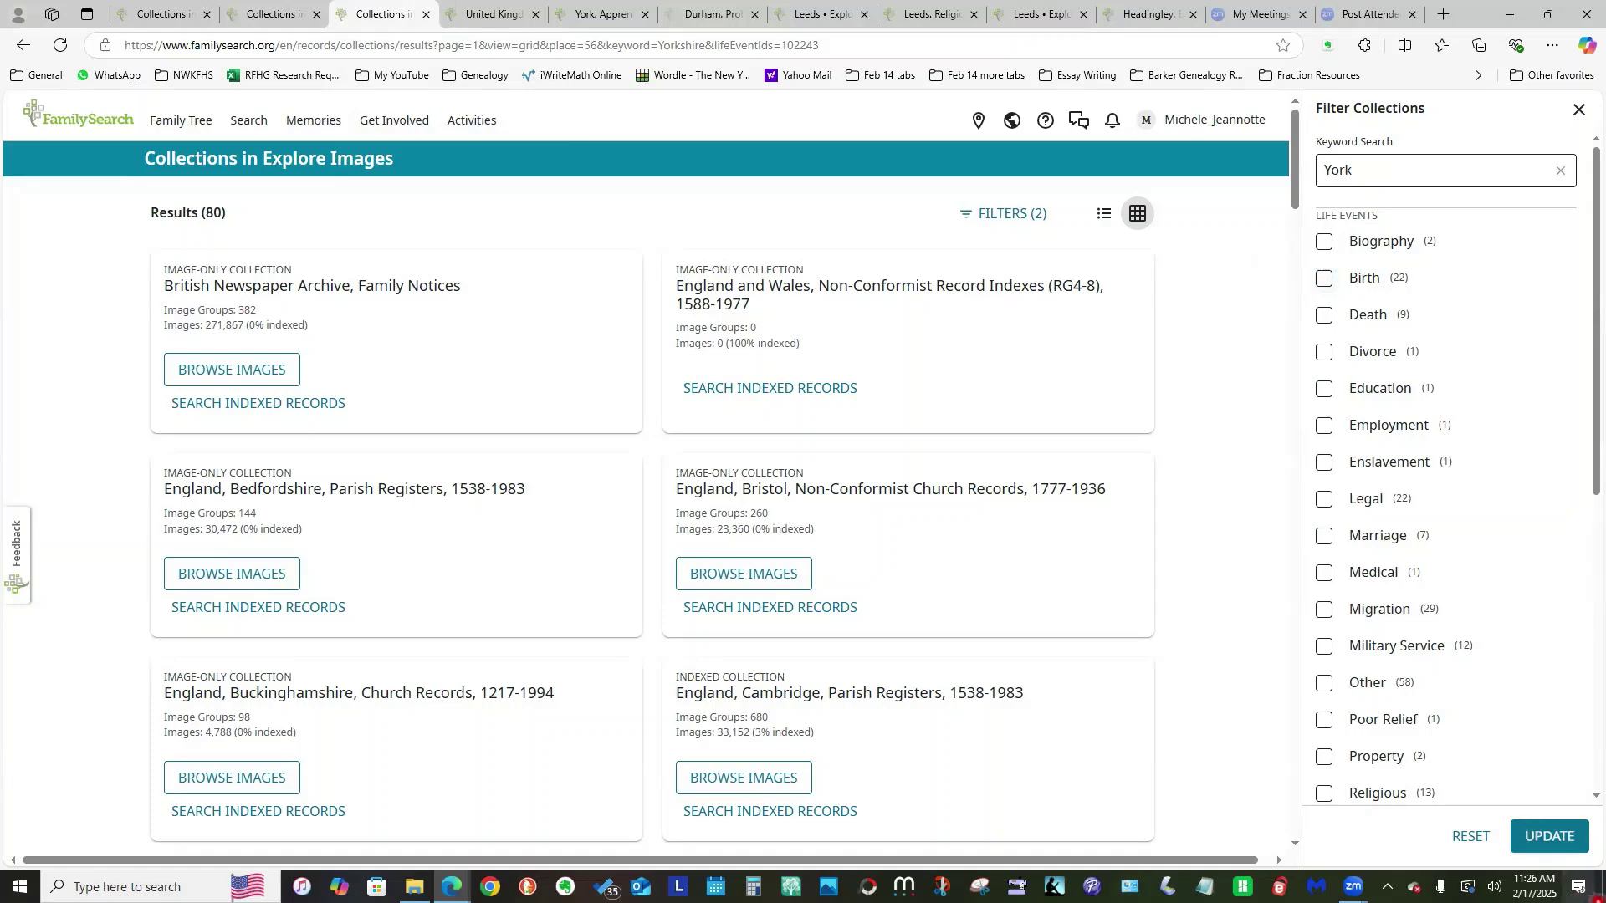
pyautogui.click(1546, 841)
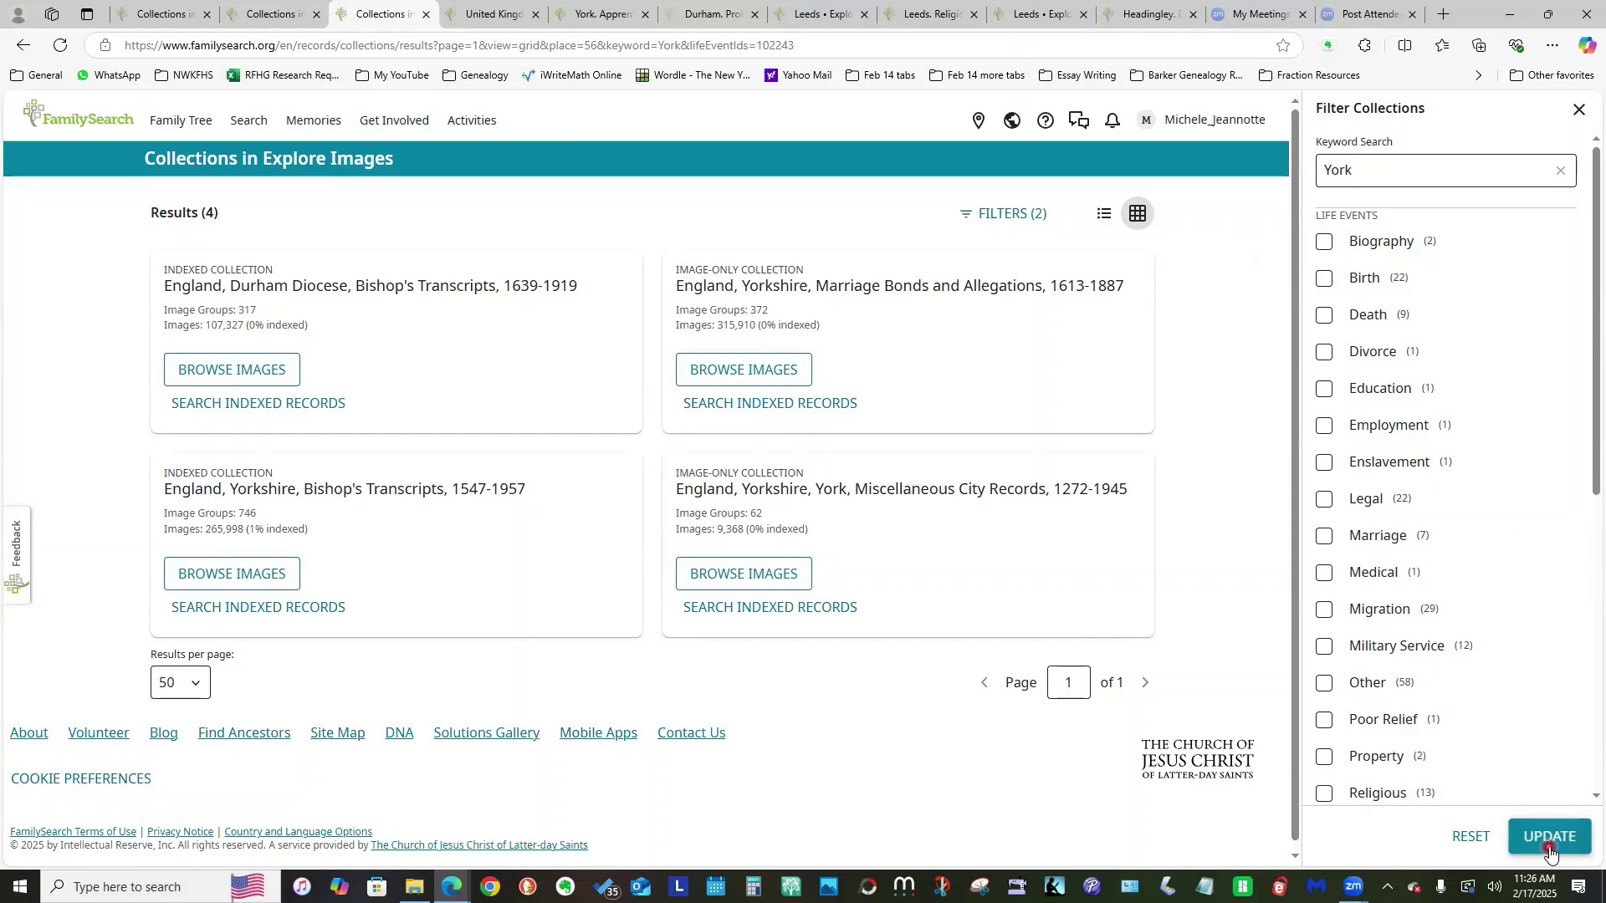
pyautogui.click(1363, 177)
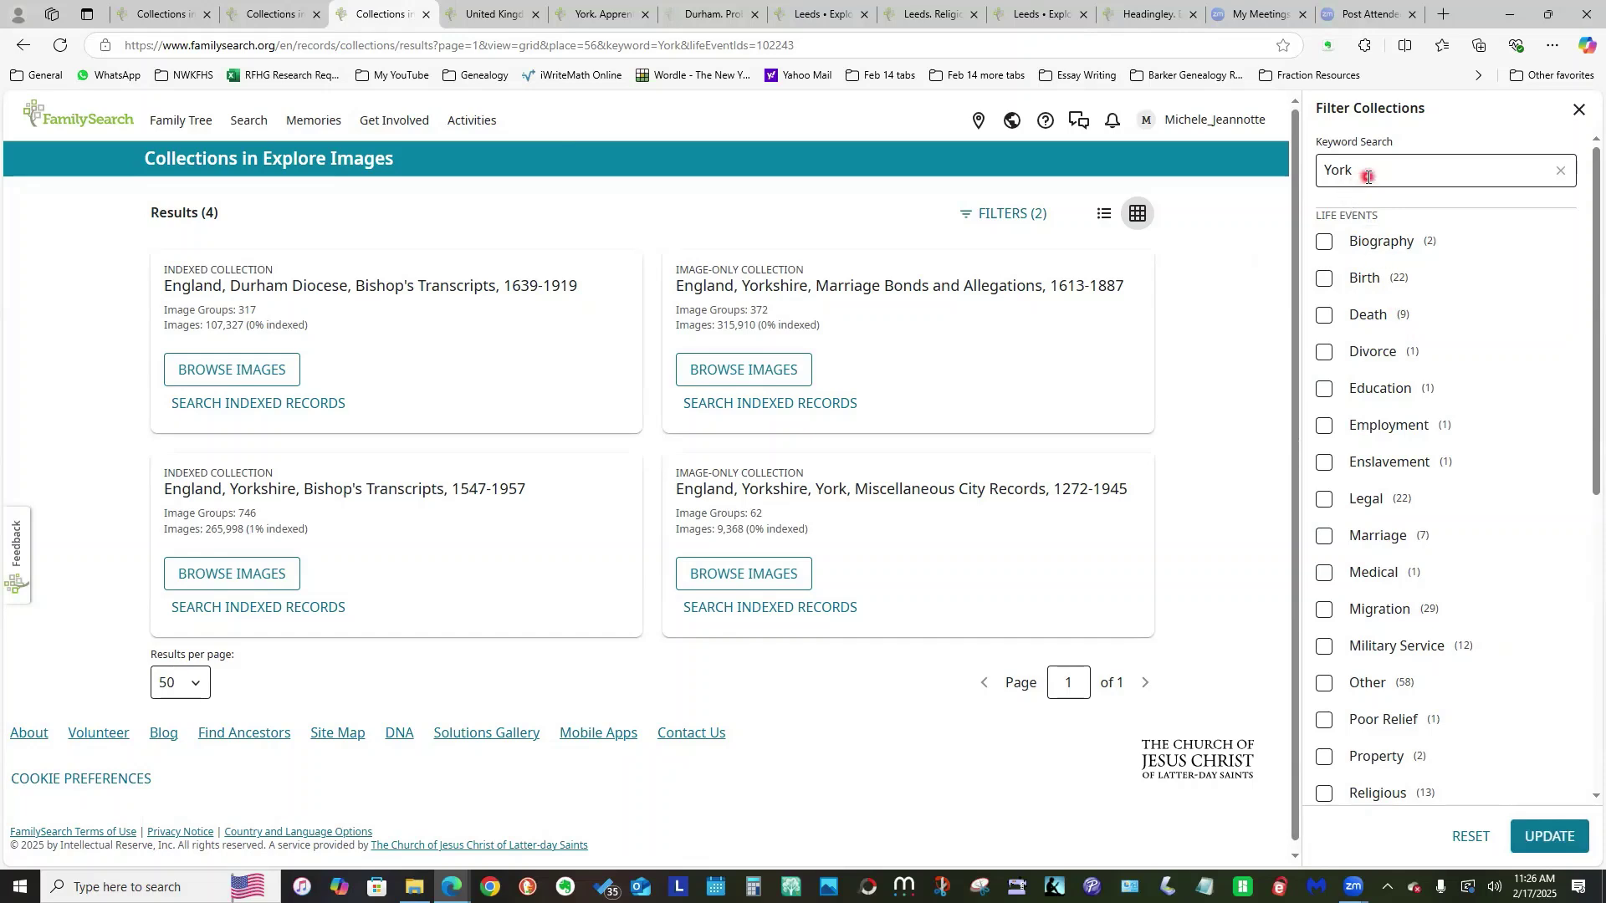